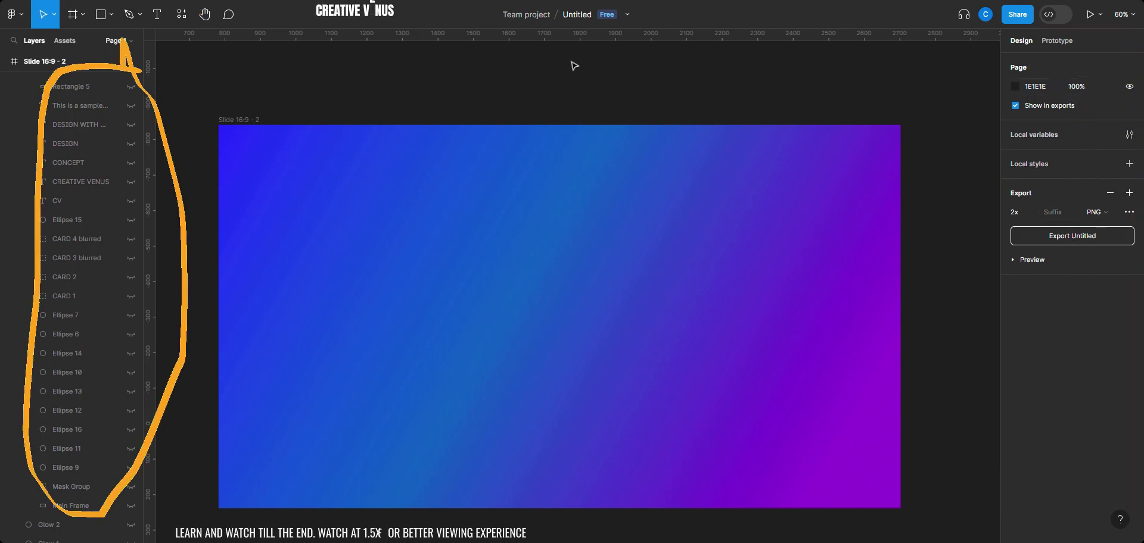
- Fit the slide to the view and unhide the Glow 1 layer
{"action": "scroll", "coordinate": [115, 372], "scroll_direction": "down", "scroll_amount": 1}
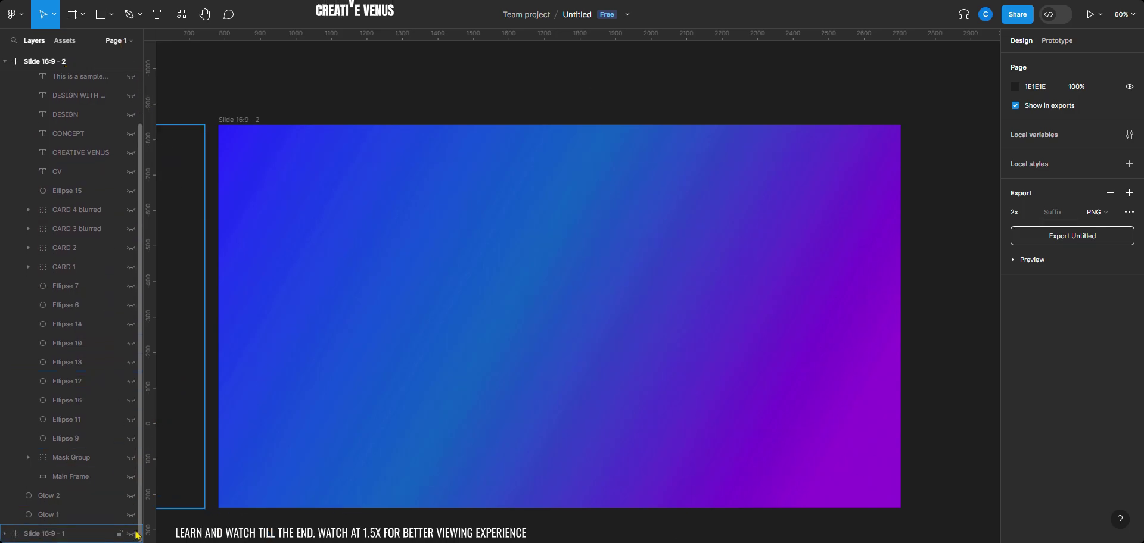
{"action": "key", "text": "shift+2"}
{"action": "left_click", "coordinate": [131, 515]}
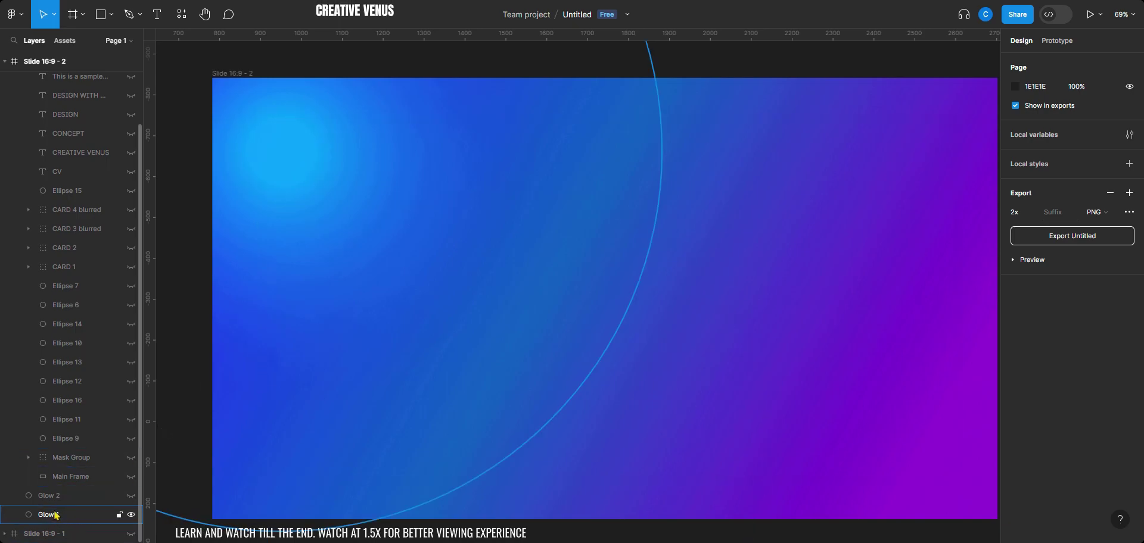
- Check that Glow 1 keeps its radial cyan 00C2FF fill at 78%, undoing a trial axis tilt
{"action": "scroll", "coordinate": [90, 224], "scroll_direction": "up", "scroll_amount": 3}
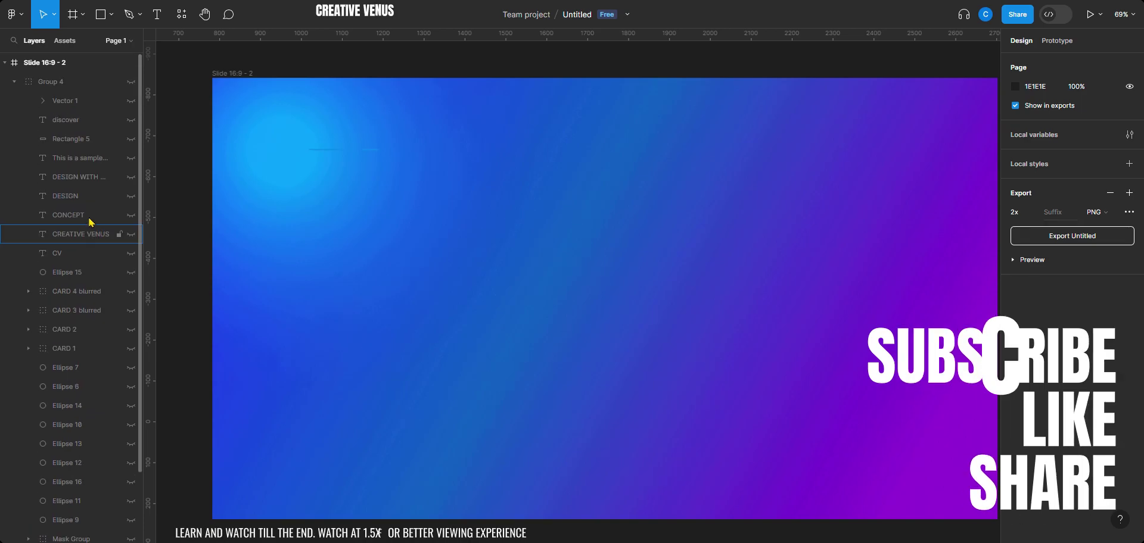
{"action": "scroll", "coordinate": [71, 447], "scroll_direction": "down", "scroll_amount": 3}
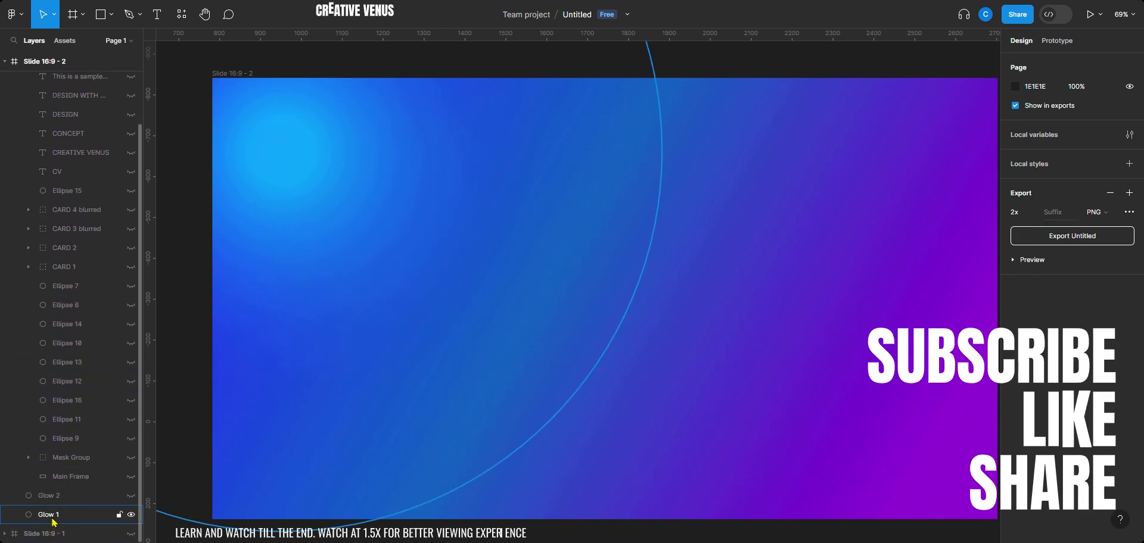
{"action": "left_click", "coordinate": [276, 204]}
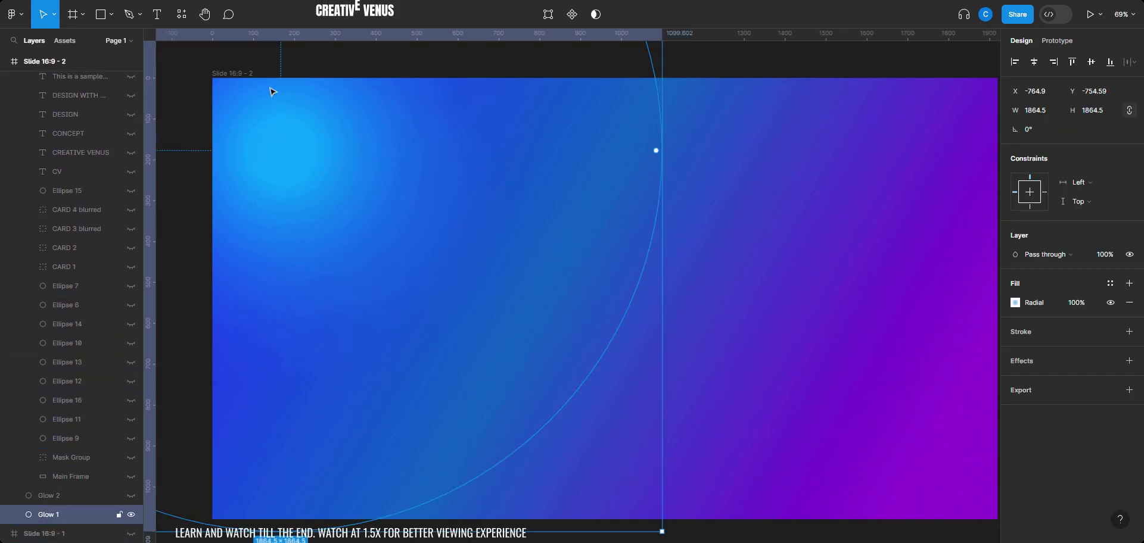
{"action": "left_click", "coordinate": [1016, 303]}
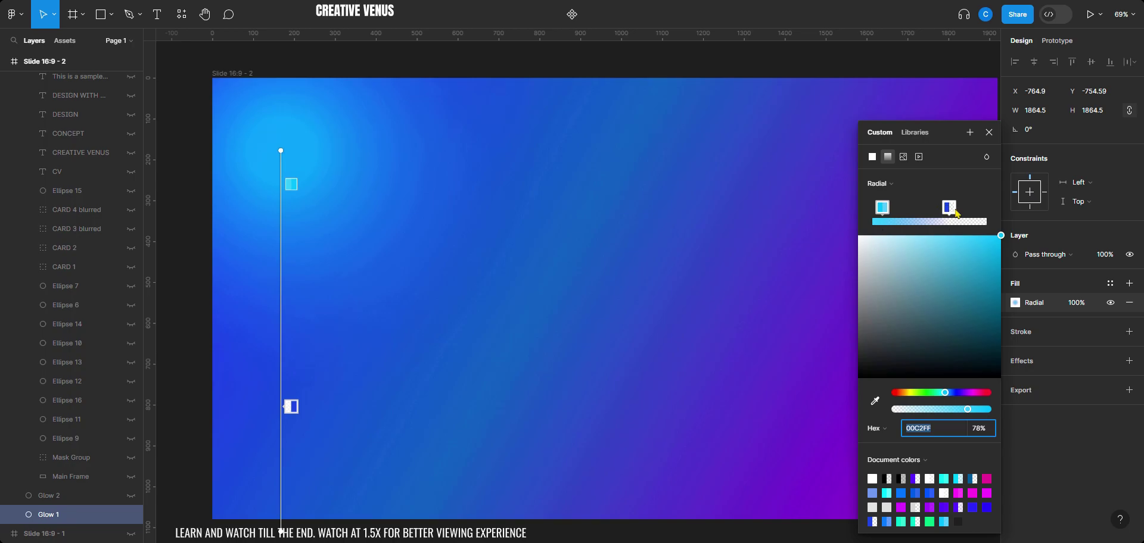
{"action": "left_click", "coordinate": [897, 188]}
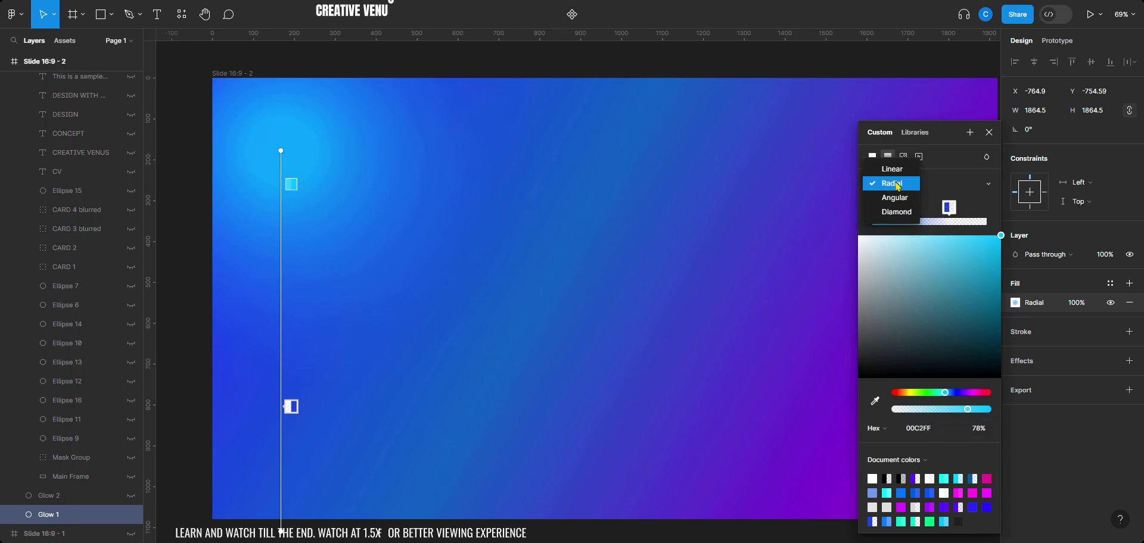
{"action": "left_click", "coordinate": [920, 185]}
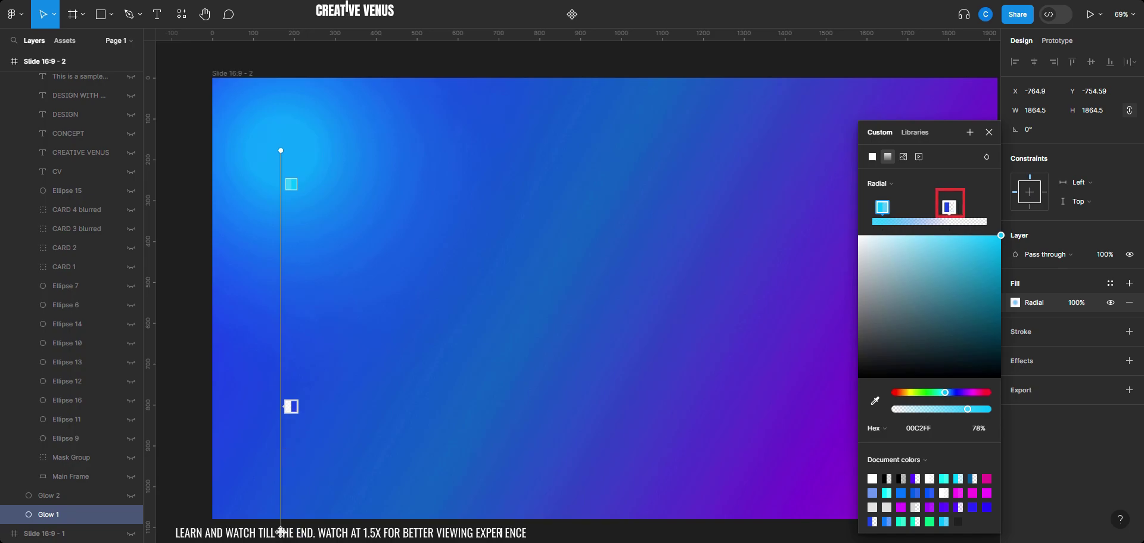
{"action": "left_click_drag", "start_coordinate": [281, 530], "coordinate": [507, 272]}
{"action": "key", "text": "ctrl+z"}
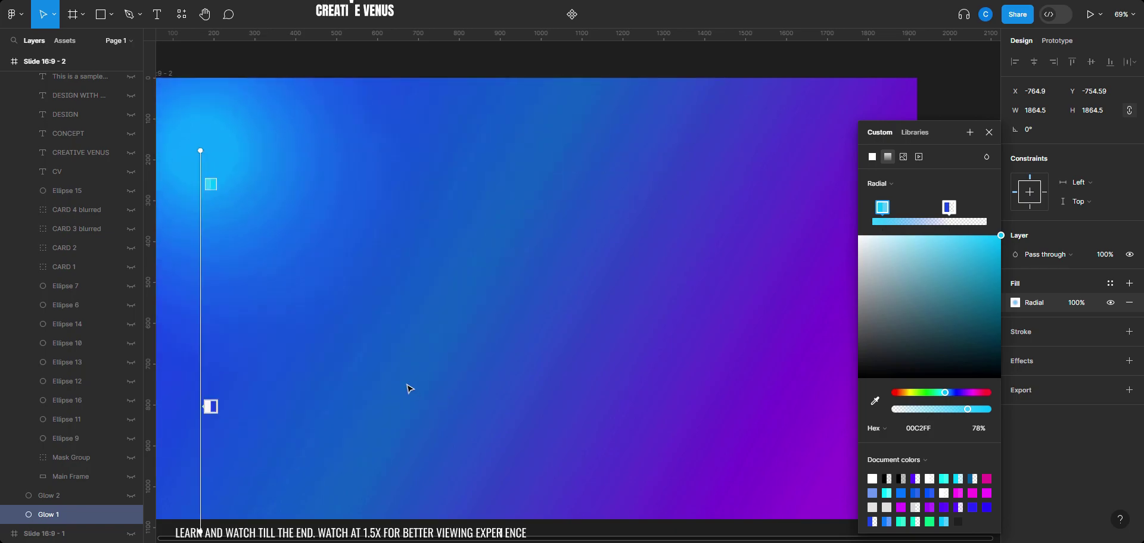
{"action": "scroll", "coordinate": [409, 388], "scroll_direction": "left", "scroll_amount": 3}
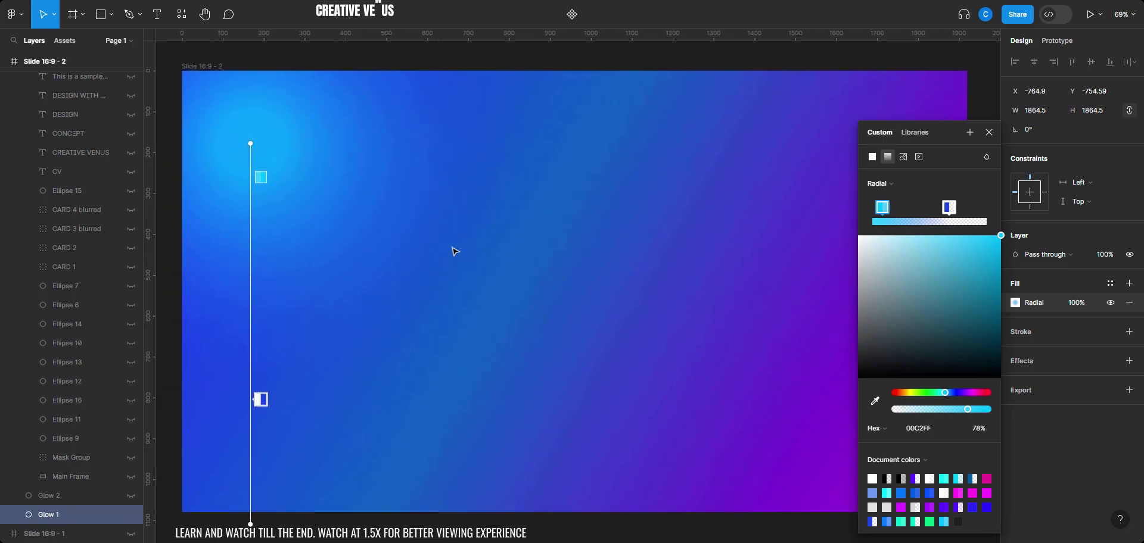
{"action": "left_click", "coordinate": [989, 132]}
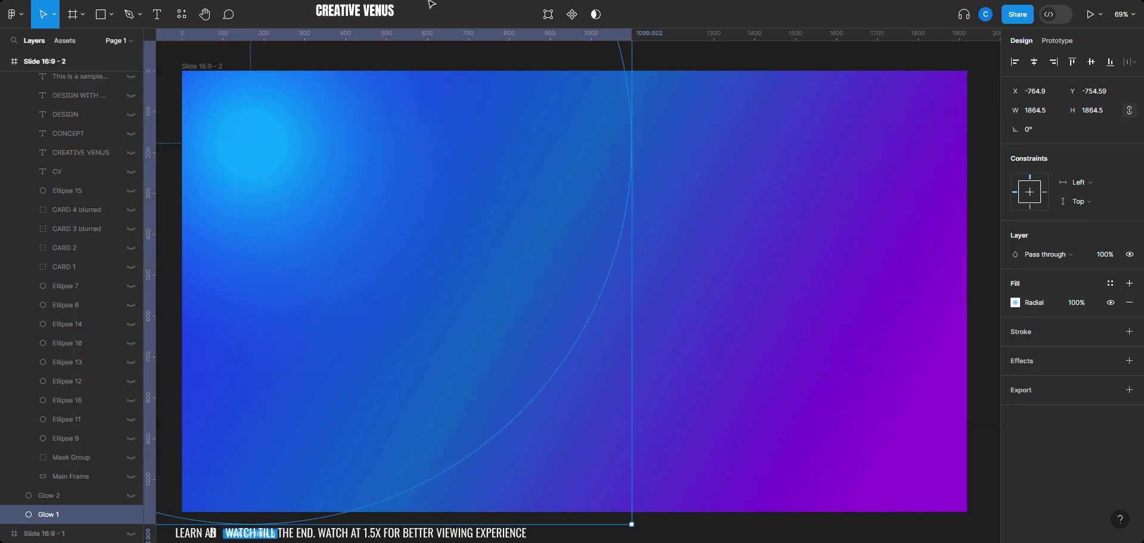
{"action": "left_click", "coordinate": [111, 14]}
{"action": "left_click", "coordinate": [75, 86]}
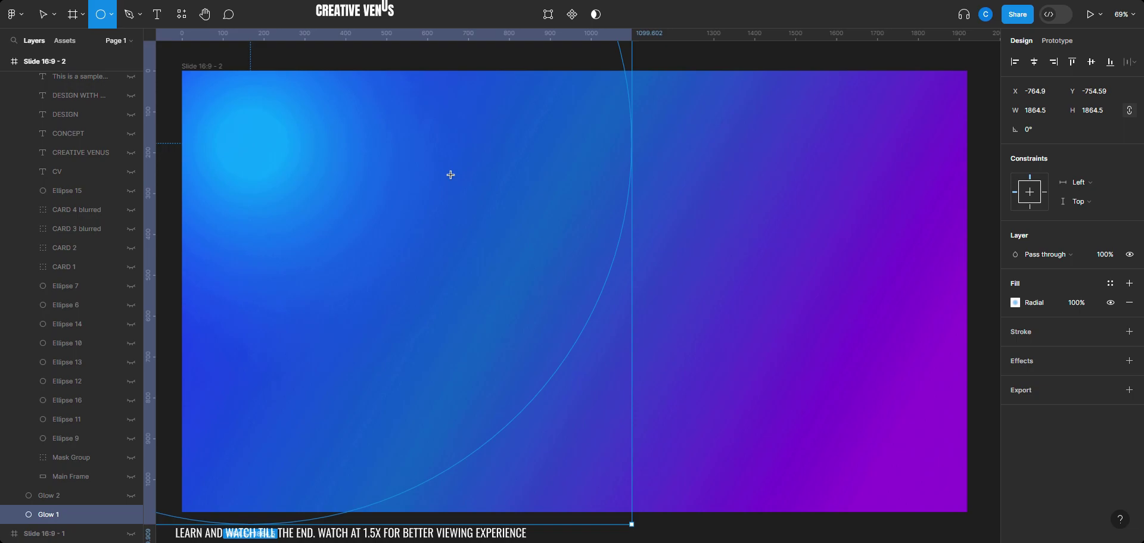
{"action": "left_click_drag", "start_coordinate": [450, 175], "coordinate": [640, 363]}
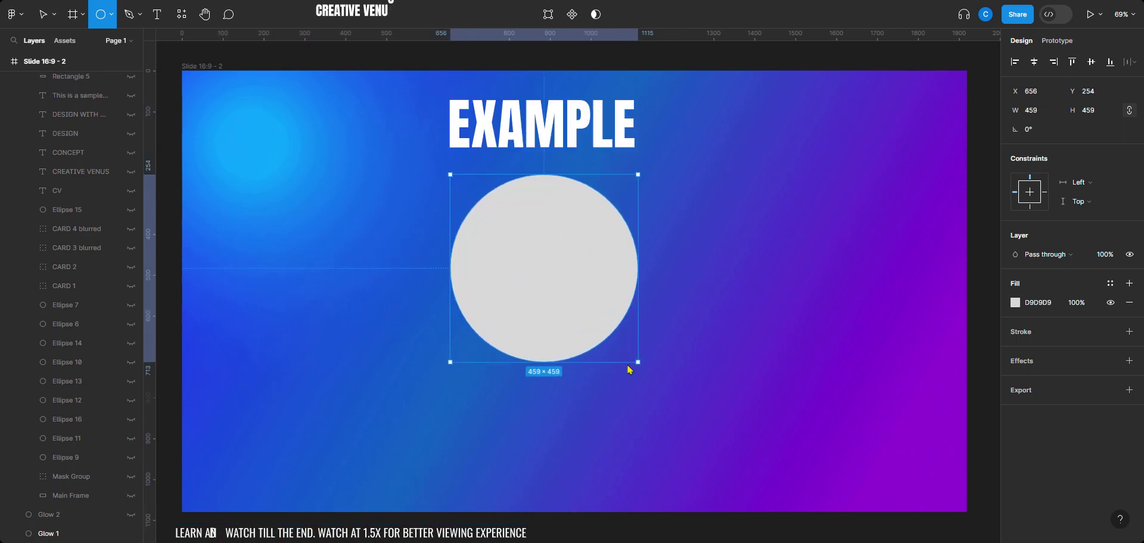
{"action": "left_click", "coordinate": [1016, 302]}
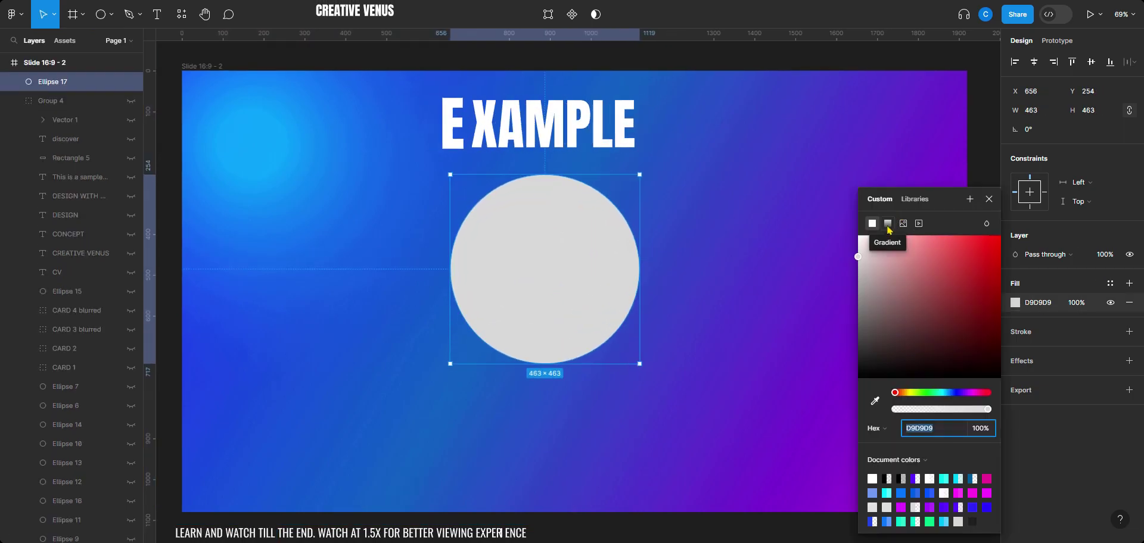
{"action": "left_click", "coordinate": [888, 227]}
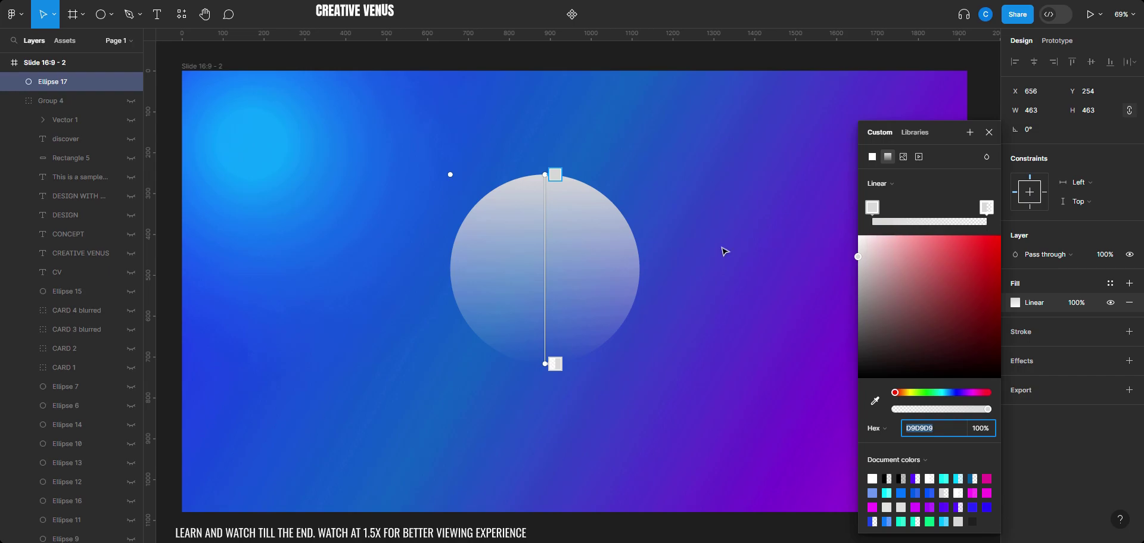
{"action": "left_click_drag", "start_coordinate": [544, 364], "coordinate": [602, 341]}
{"action": "left_click", "coordinate": [887, 187]}
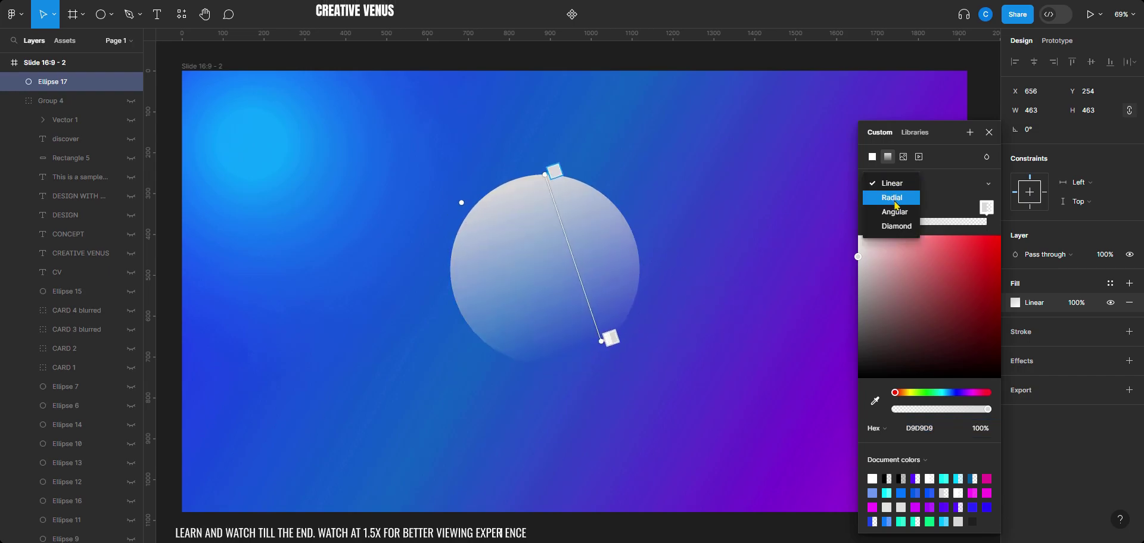
{"action": "left_click", "coordinate": [893, 199]}
{"action": "left_click_drag", "start_coordinate": [602, 342], "coordinate": [679, 354]}
{"action": "left_click_drag", "start_coordinate": [956, 262], "coordinate": [959, 252]}
{"action": "left_click", "coordinate": [986, 207]}
{"action": "left_click_drag", "start_coordinate": [929, 334], "coordinate": [782, 362]}
{"action": "left_click_drag", "start_coordinate": [975, 416], "coordinate": [855, 414]}
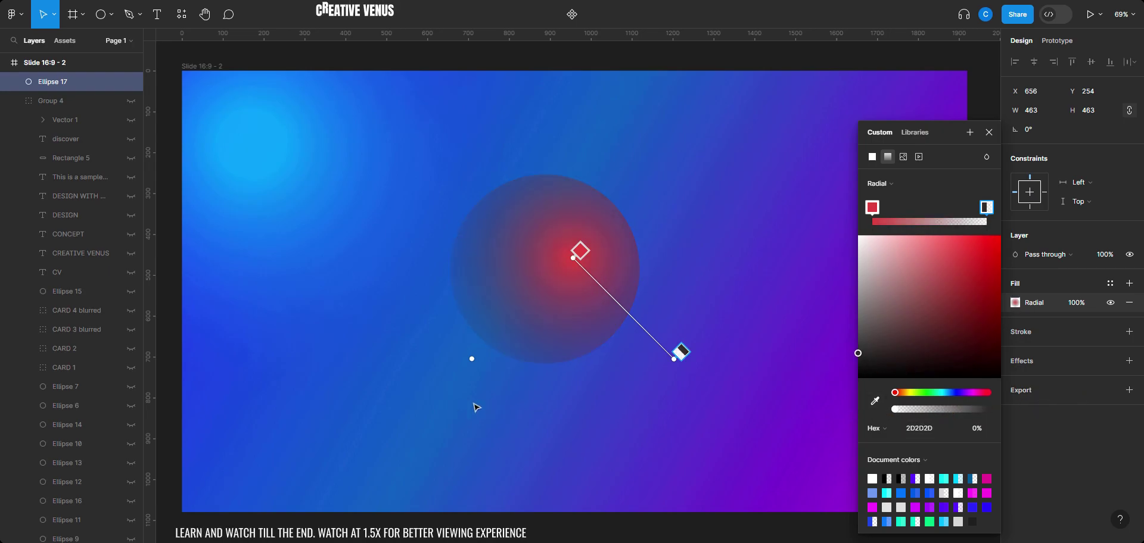
{"action": "left_click", "coordinate": [539, 261]}
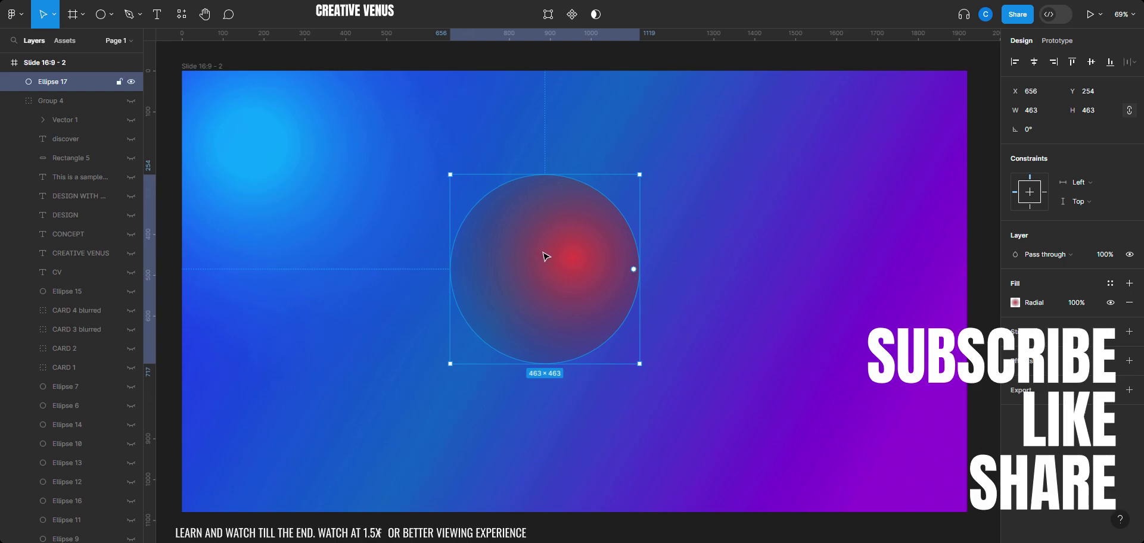
{"action": "key", "text": "Delete"}
- Unhide the Glow 2 layer
{"action": "scroll", "coordinate": [100, 411], "scroll_direction": "down", "scroll_amount": 2}
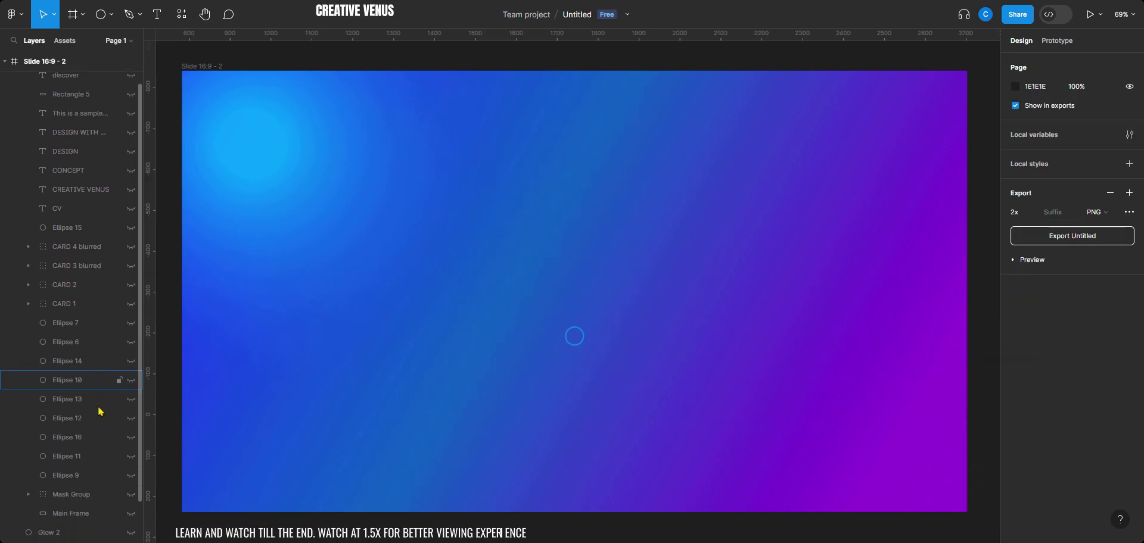
{"action": "scroll", "coordinate": [100, 411], "scroll_direction": "down", "scroll_amount": 1}
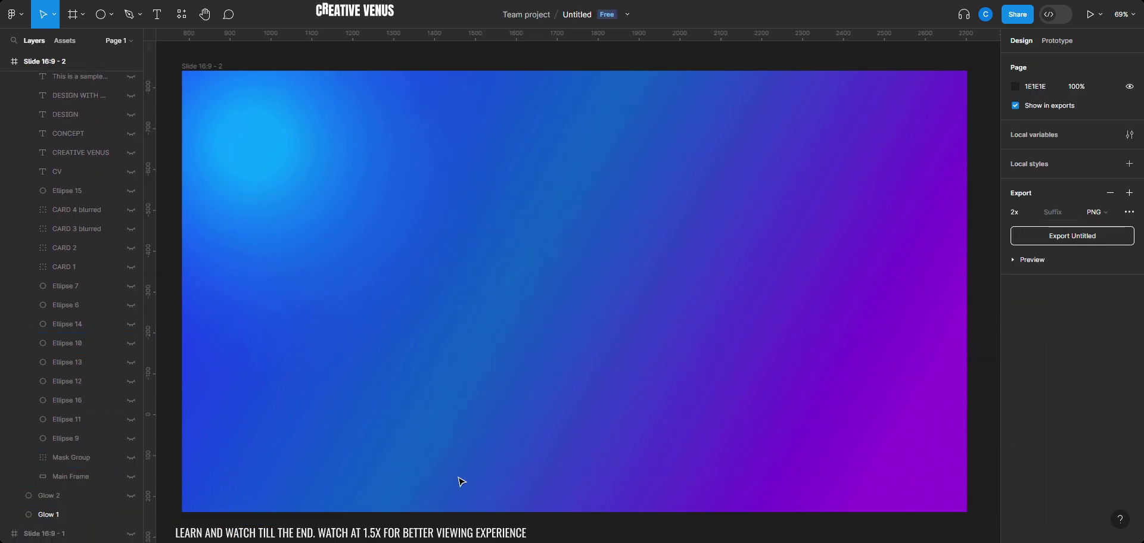
{"action": "left_click", "coordinate": [131, 496]}
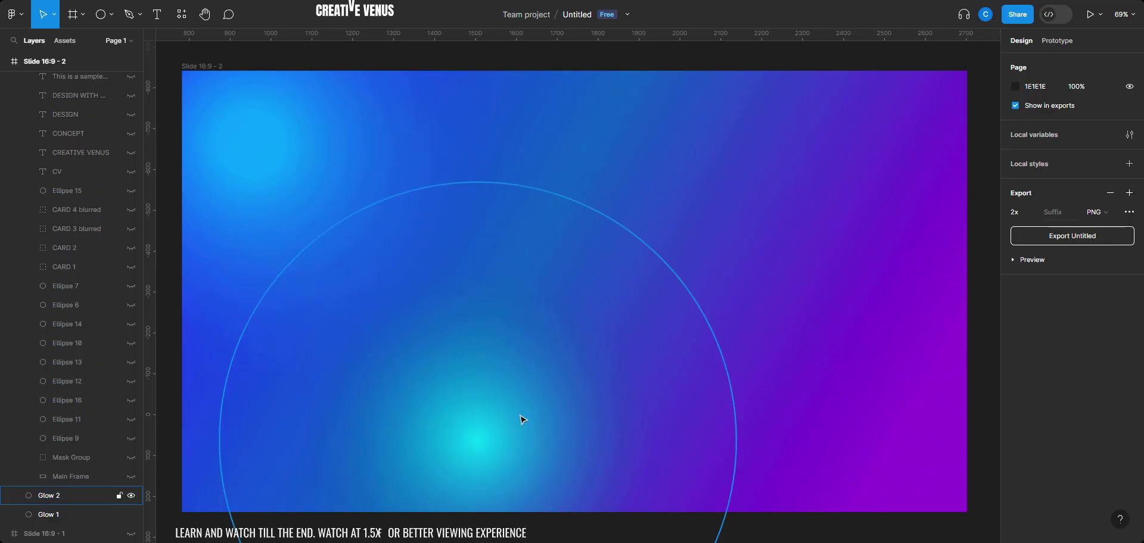
- Review Glow 2's radial fill stops, cyan 00FFFF at 78%, then close the picker
{"action": "left_click", "coordinate": [480, 453]}
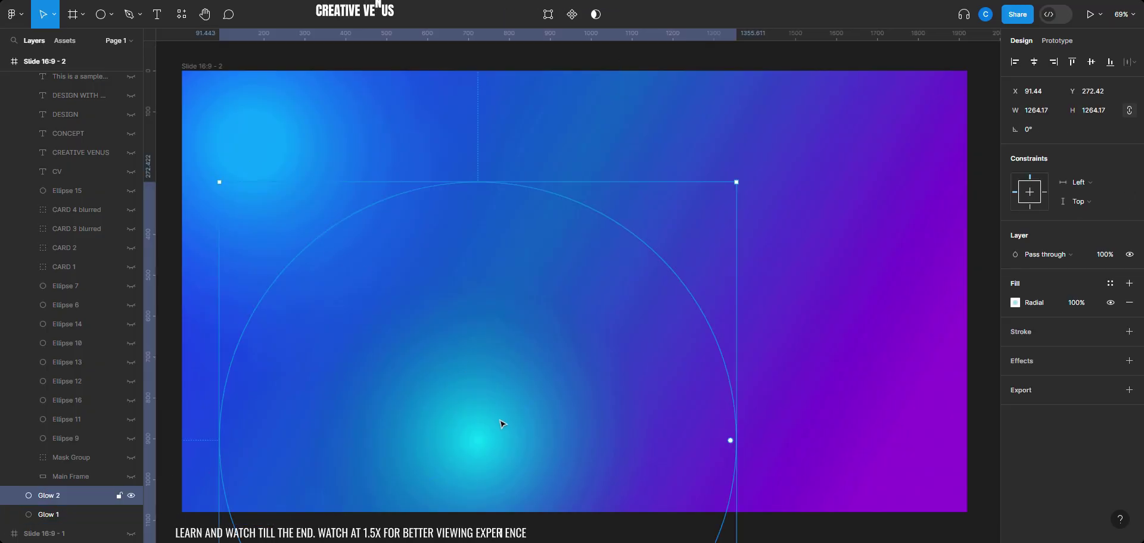
{"action": "left_click", "coordinate": [1015, 303]}
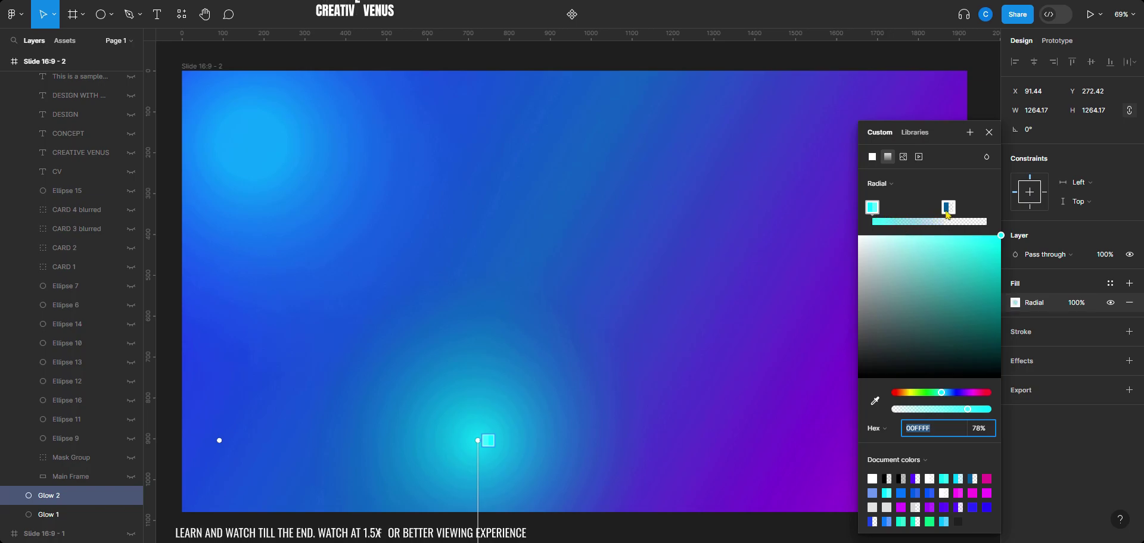
{"action": "mouse_move", "coordinate": [948, 214]}
{"action": "left_mouse_down"}
{"action": "mouse_move", "coordinate": [928, 214]}
{"action": "mouse_move", "coordinate": [948, 216]}
{"action": "left_mouse_up"}
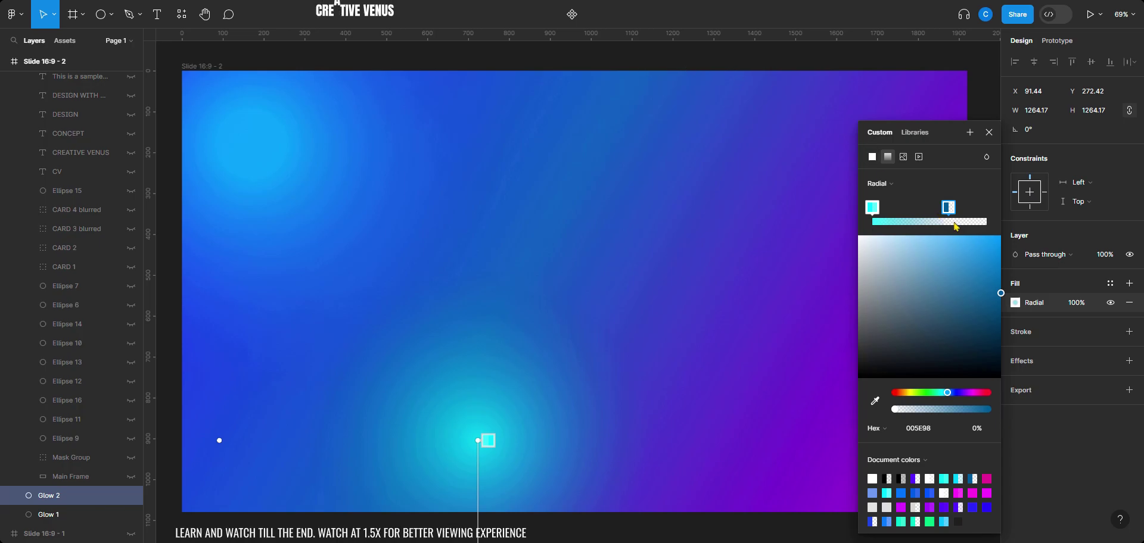
{"action": "left_click", "coordinate": [873, 207]}
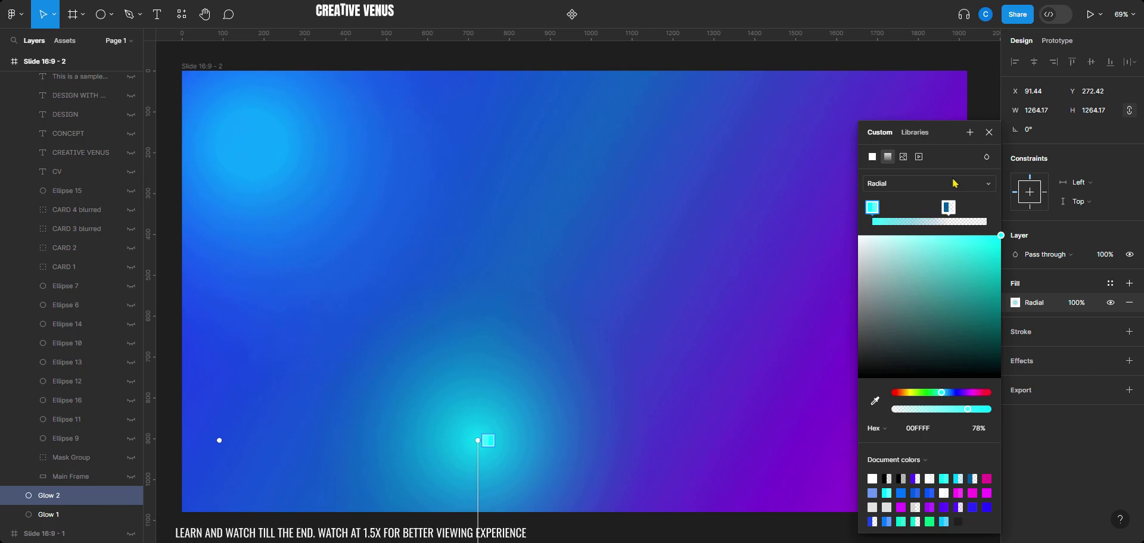
{"action": "left_click", "coordinate": [988, 133]}
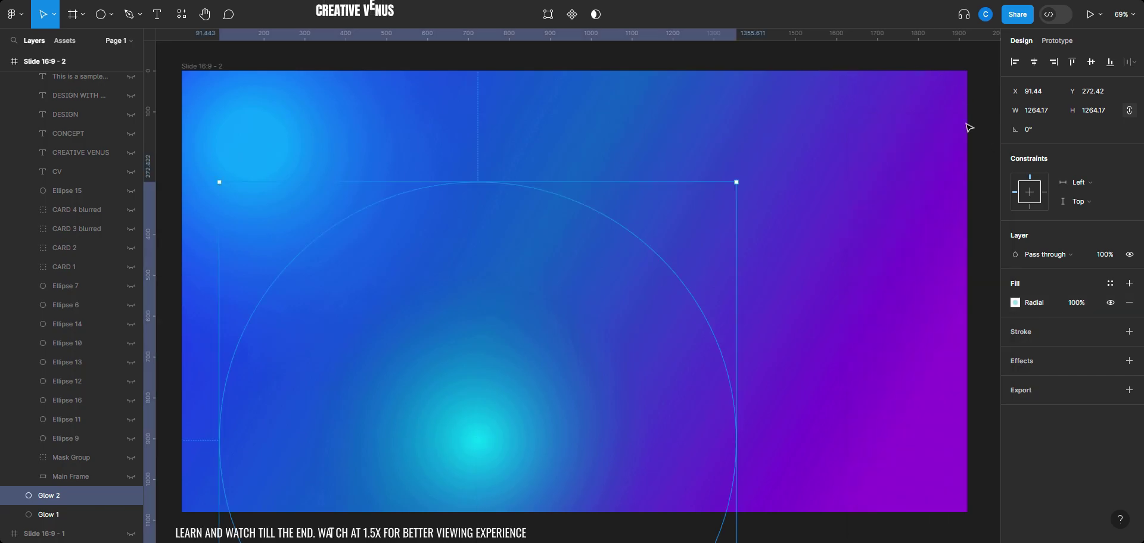
{"action": "left_click", "coordinate": [133, 480]}
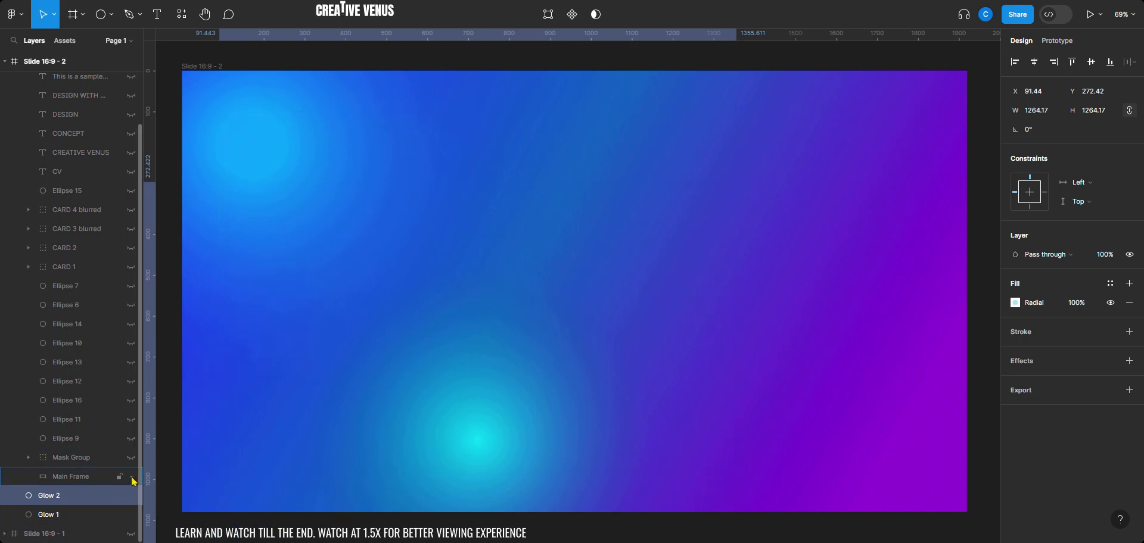
{"action": "scroll", "coordinate": [98, 262], "scroll_direction": "up", "scroll_amount": 3}
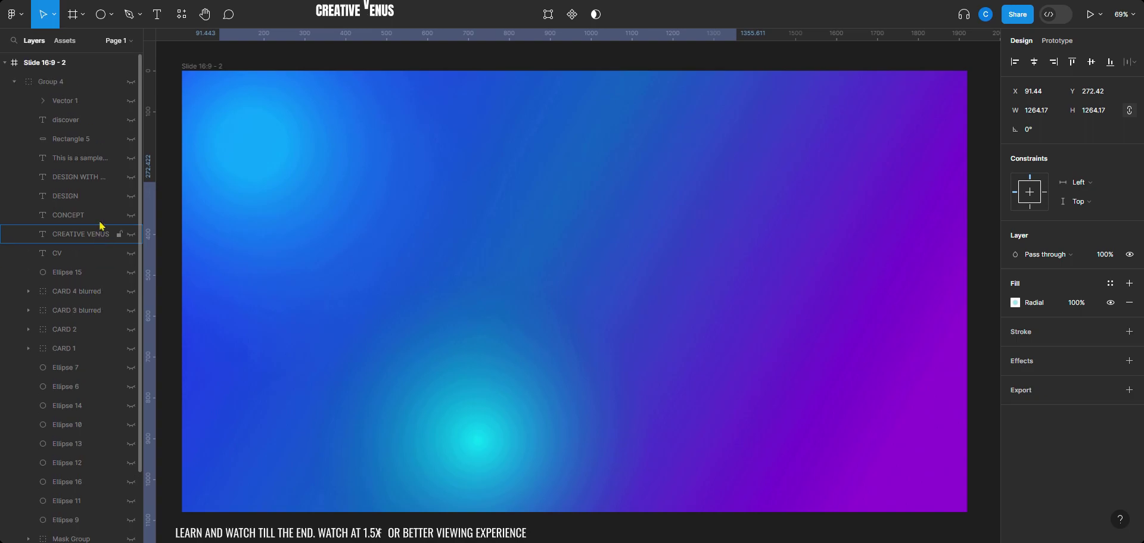
- Unhide the Main Frame layer to show the pink-to-blue gradient card, then deselect Glow 2
{"action": "scroll", "coordinate": [116, 334], "scroll_direction": "down", "scroll_amount": 3}
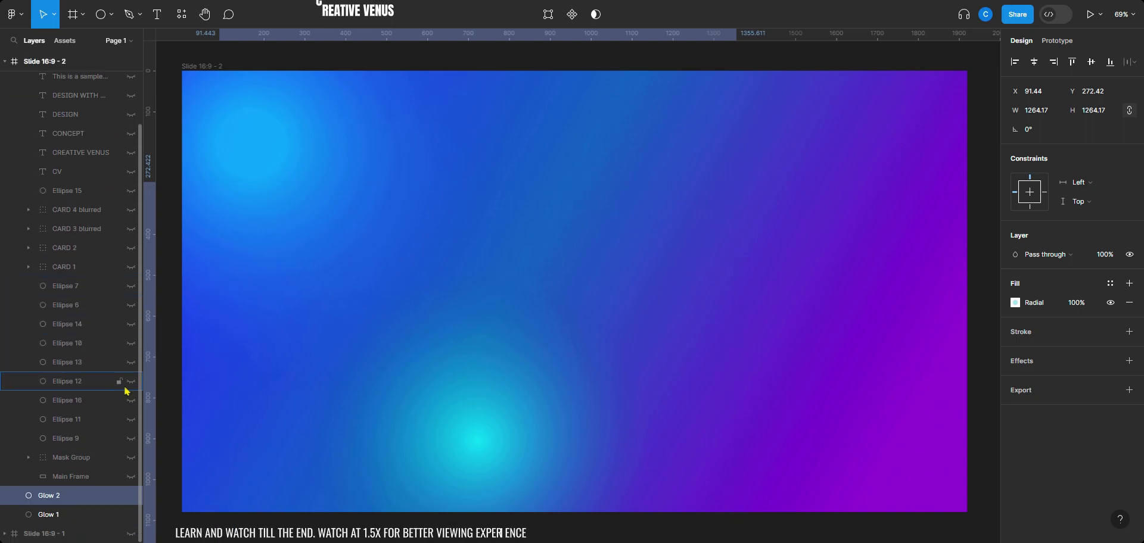
{"action": "left_click", "coordinate": [132, 478]}
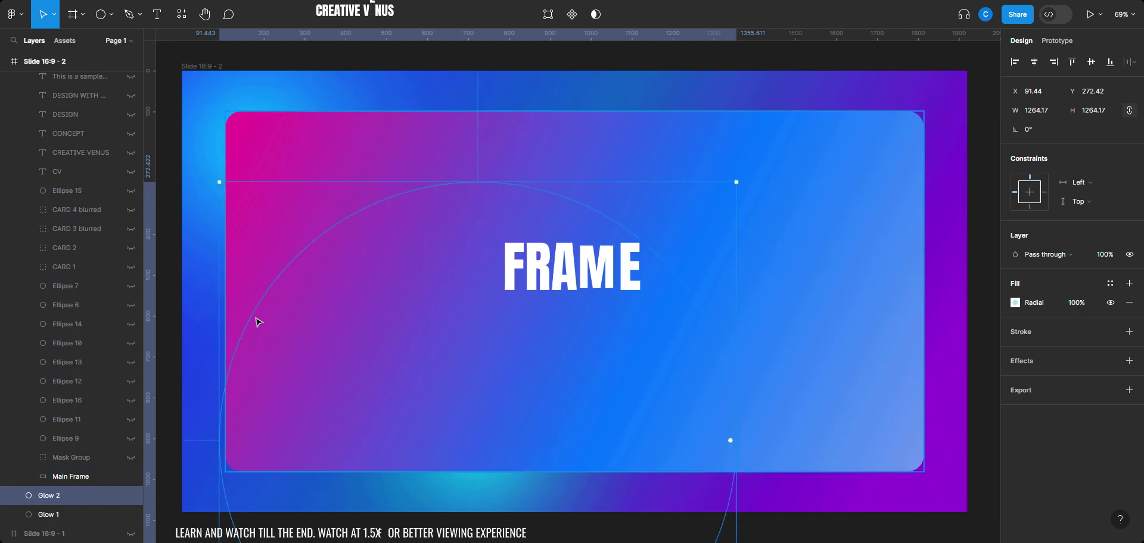
{"action": "left_click", "coordinate": [984, 324]}
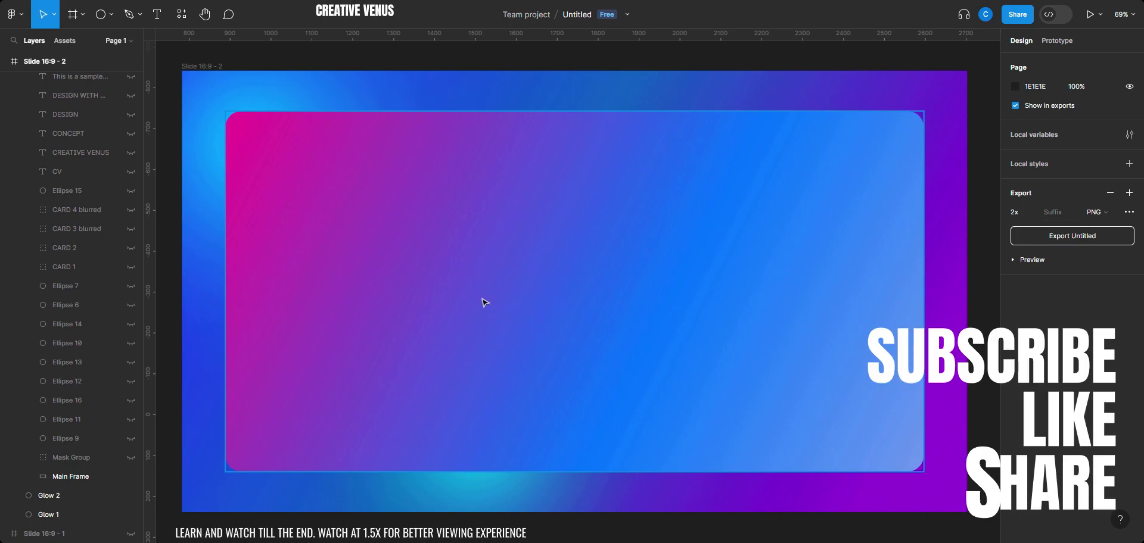
- Toggle the Mask Group's visibility to compare, leave it shown, and expand it
{"action": "left_click", "coordinate": [131, 458]}
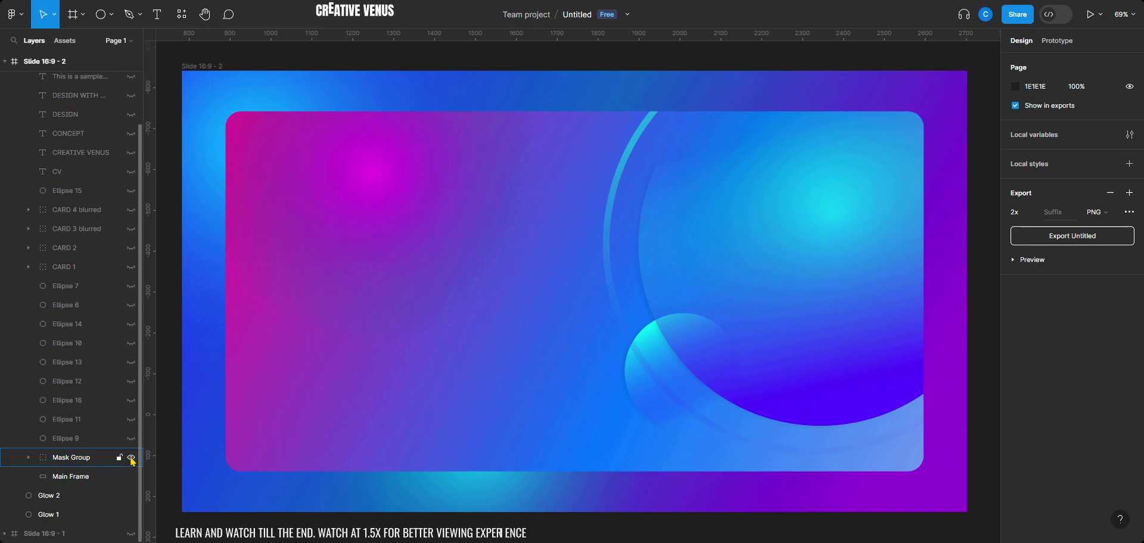
{"action": "left_click", "coordinate": [131, 459]}
{"action": "left_click", "coordinate": [131, 459]}
{"action": "left_click", "coordinate": [131, 458]}
{"action": "left_click", "coordinate": [131, 458]}
{"action": "left_click", "coordinate": [132, 460]}
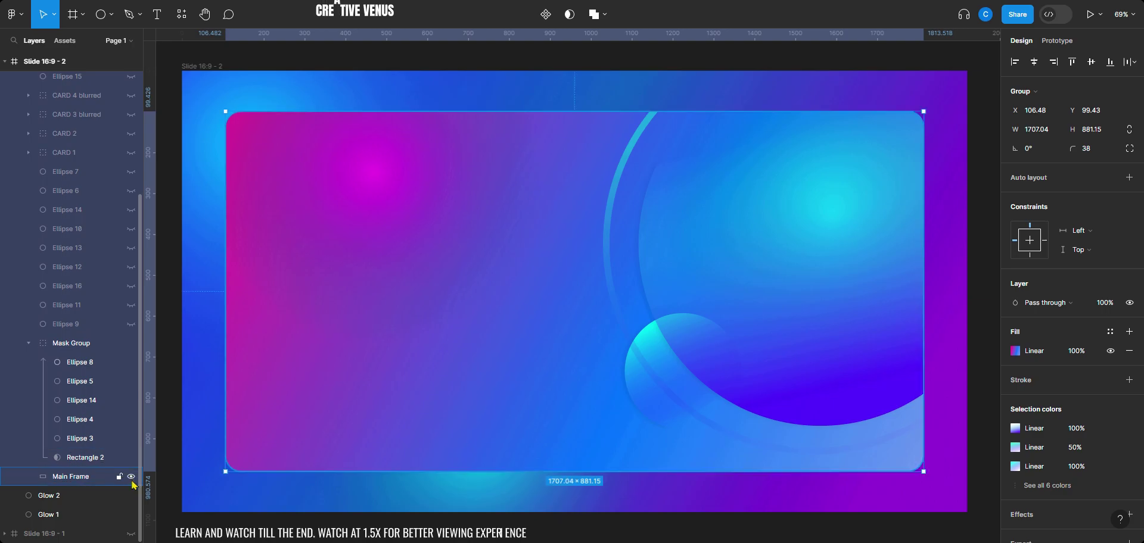
- Hide the group's children, show only Rectangle 2 and Ellipse 3, and select Ellipse 3
{"action": "left_click_drag", "start_coordinate": [132, 463], "coordinate": [131, 382]}
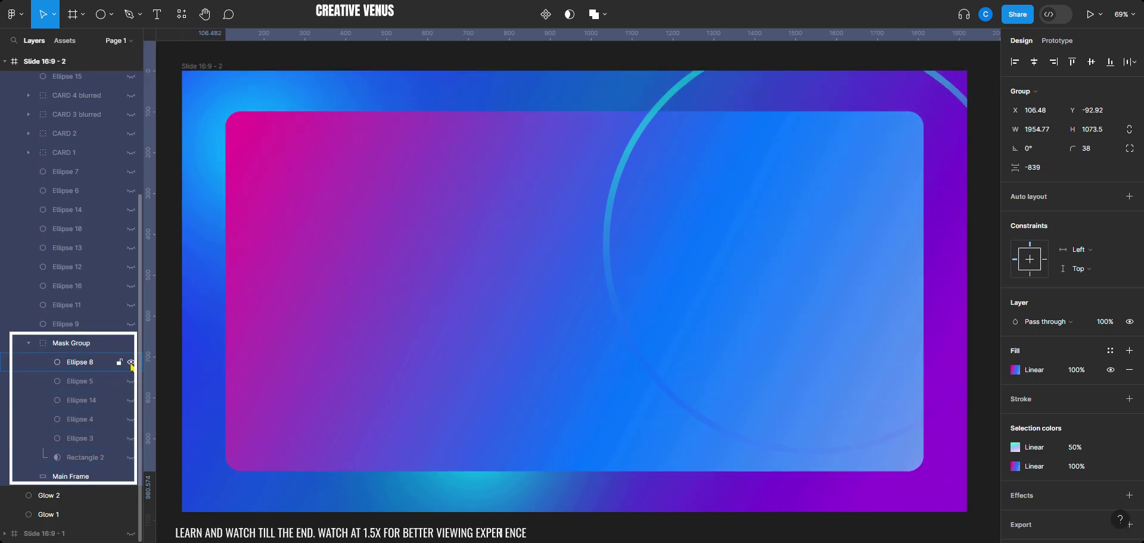
{"action": "left_click", "coordinate": [130, 459]}
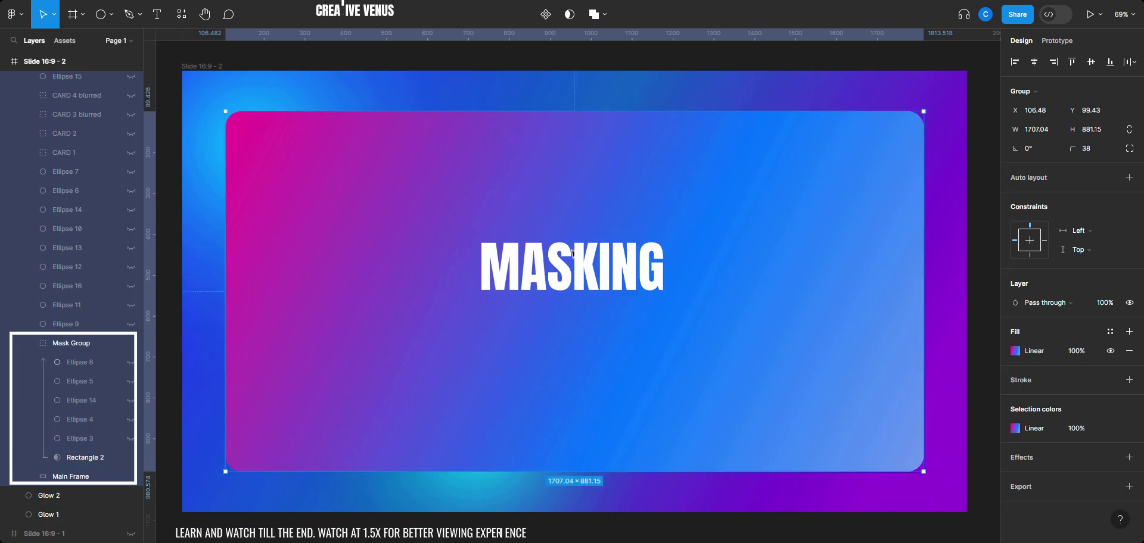
{"action": "left_click", "coordinate": [131, 438]}
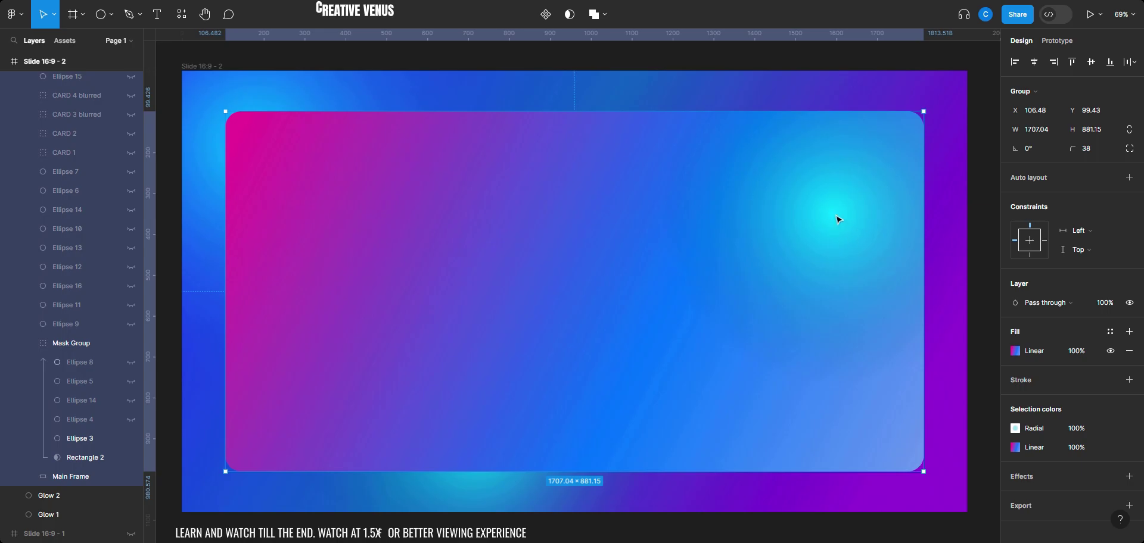
{"action": "left_click", "coordinate": [104, 438]}
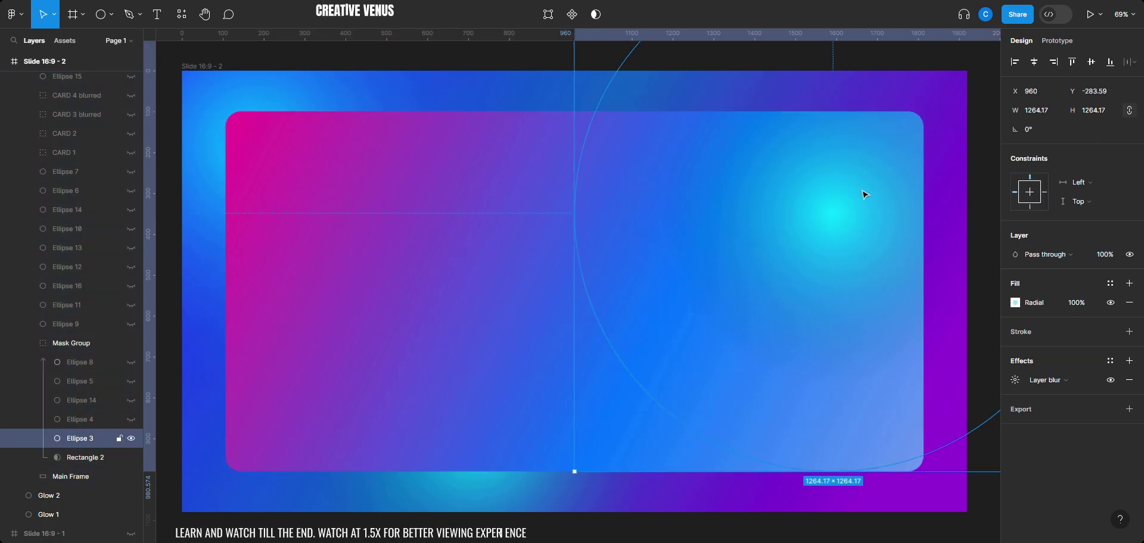
- Select and unhide Ellipse 4, reviewing its magenta FF00F5 radial gradient fill
{"action": "left_click", "coordinate": [86, 423]}
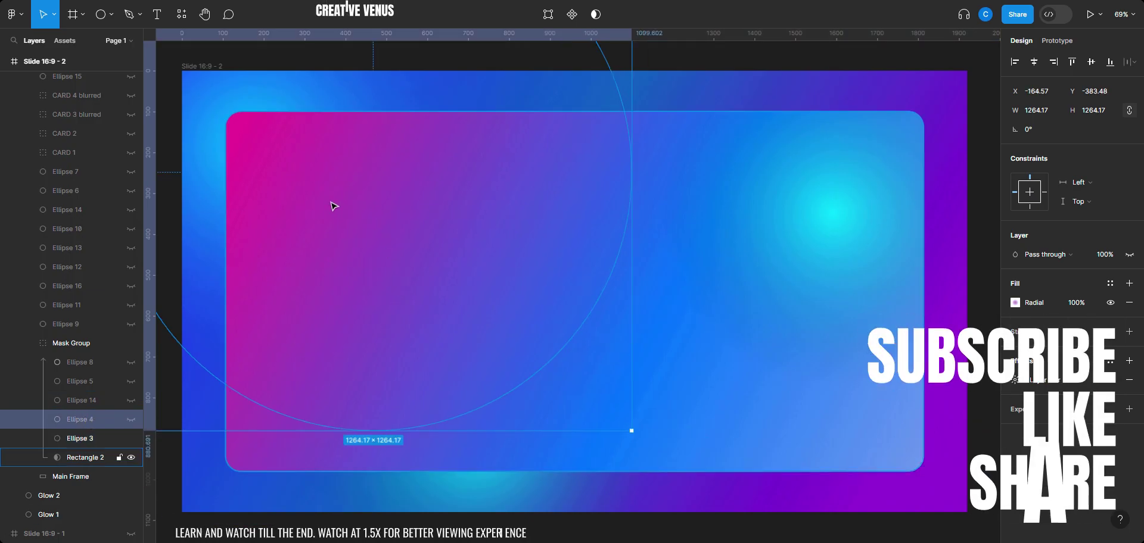
{"action": "left_click", "coordinate": [131, 420]}
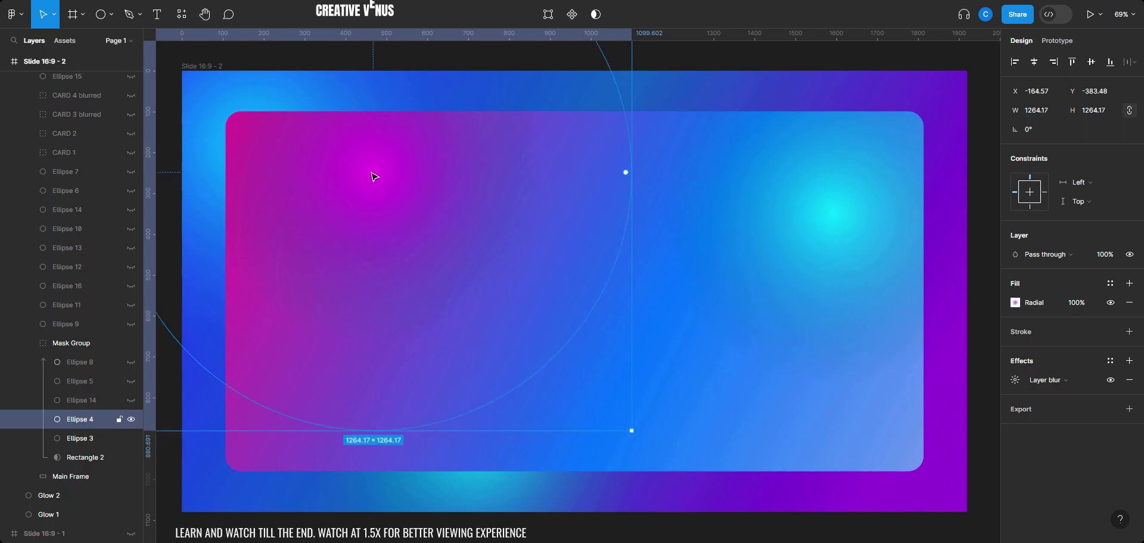
{"action": "scroll", "coordinate": [383, 202], "scroll_direction": "up", "scroll_amount": 3}
{"action": "scroll", "coordinate": [378, 310], "scroll_direction": "up", "scroll_amount": 5}
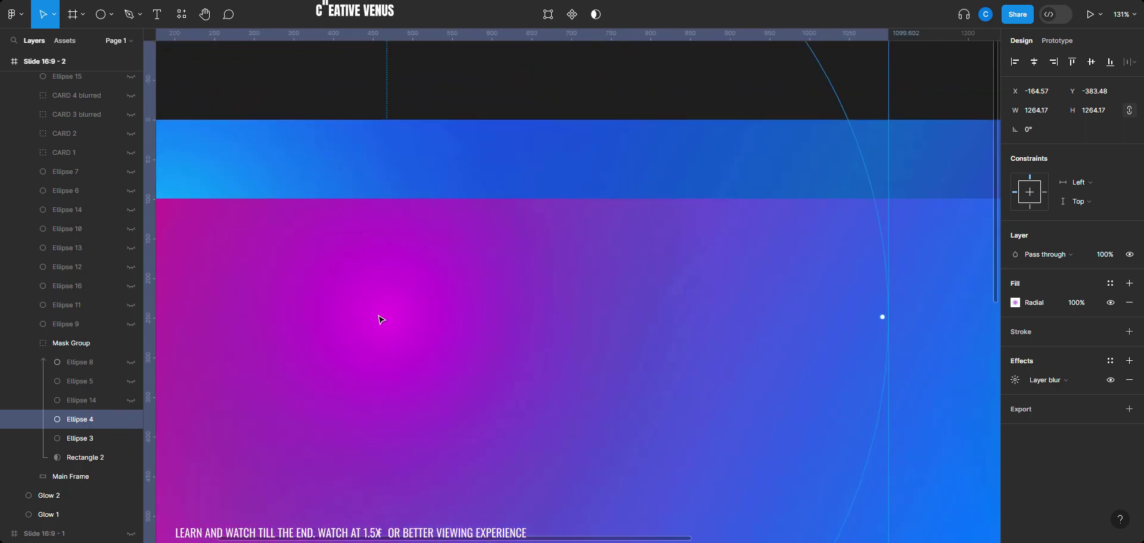
{"action": "scroll", "coordinate": [431, 334], "scroll_direction": "down", "scroll_amount": 5}
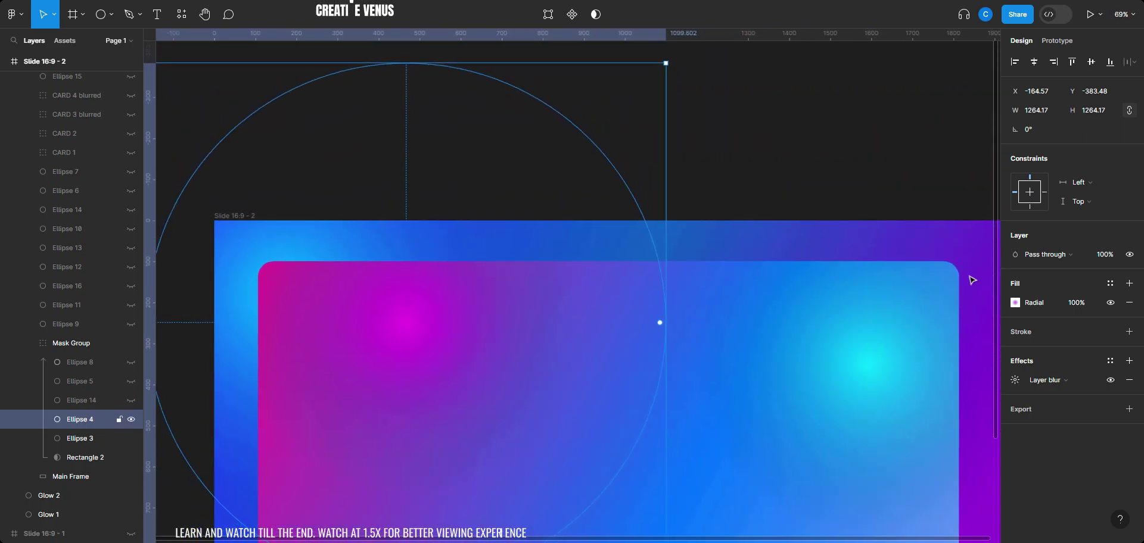
{"action": "left_click", "coordinate": [1015, 304]}
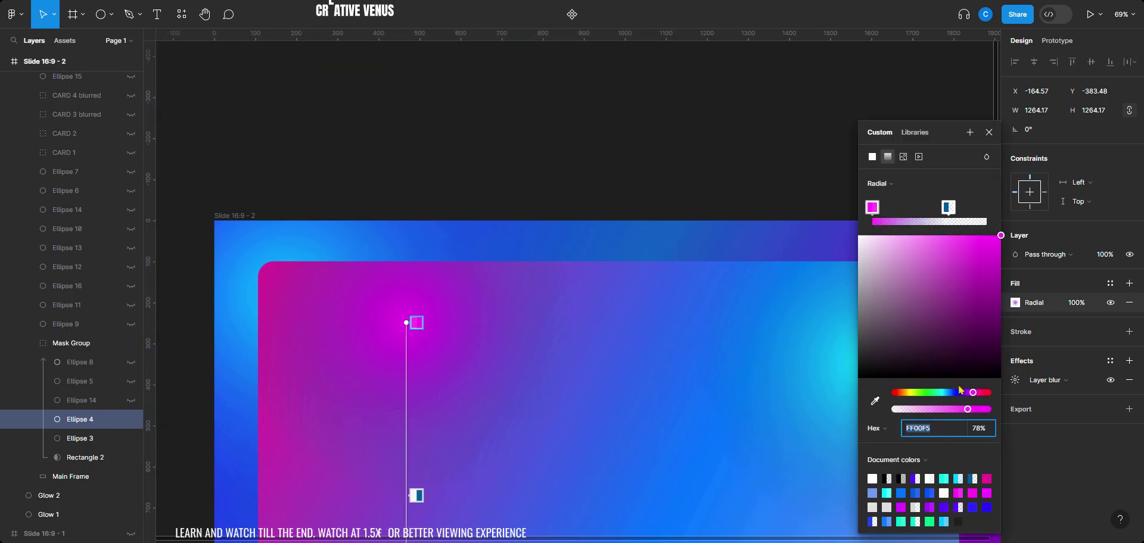
{"action": "left_click", "coordinate": [989, 133]}
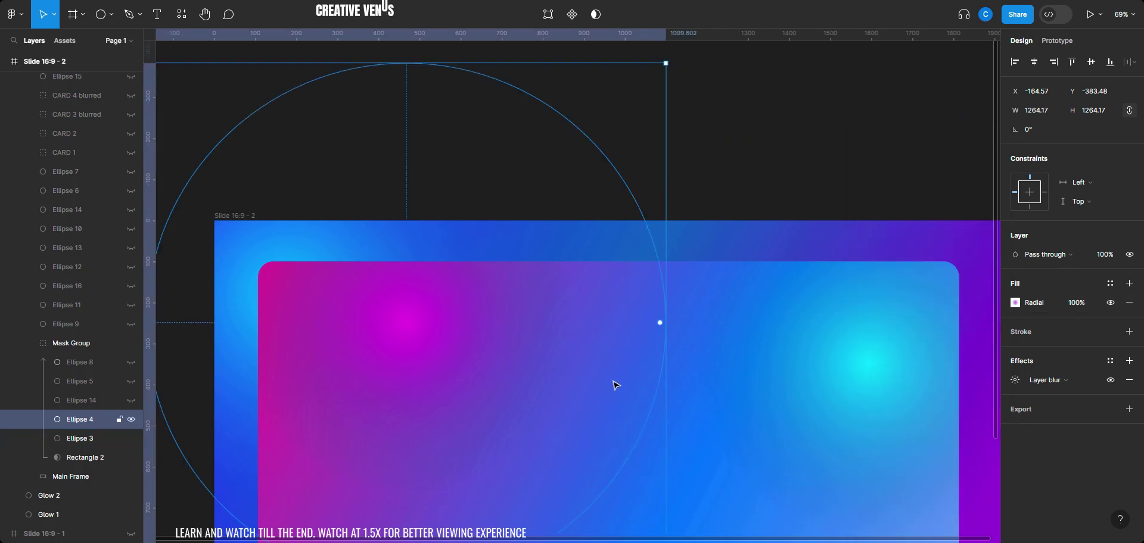
{"action": "scroll", "coordinate": [615, 385], "scroll_direction": "down", "scroll_amount": 3}
- Unhide Ellipse 14 and inspect its cyan 00FFF0-to-blue linear gradient, undoing the last handle drag
{"action": "left_click", "coordinate": [131, 400]}
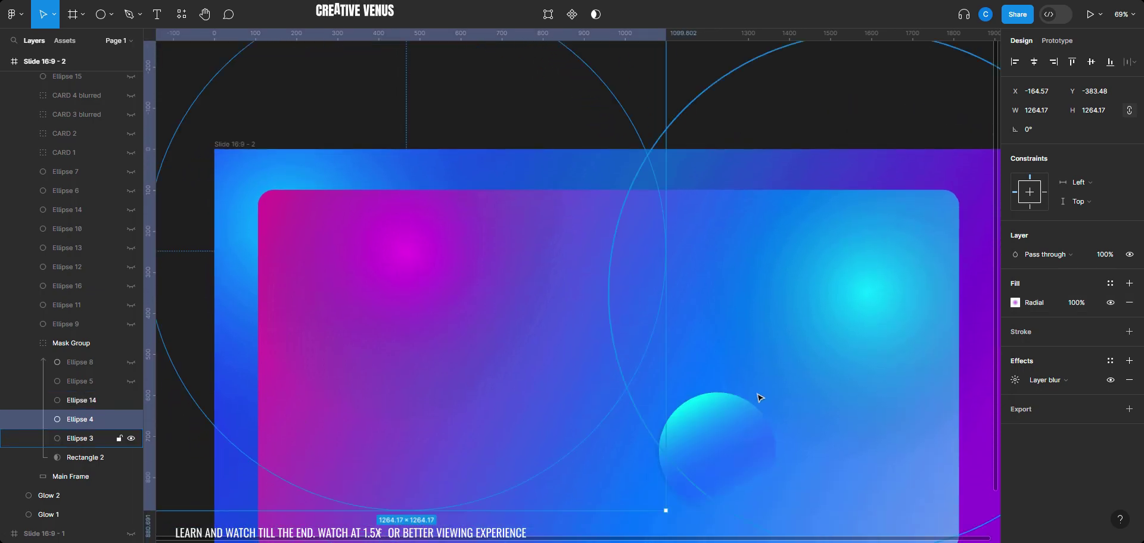
{"action": "scroll", "coordinate": [756, 398], "scroll_direction": "down", "scroll_amount": 4}
{"action": "left_click", "coordinate": [705, 341]}
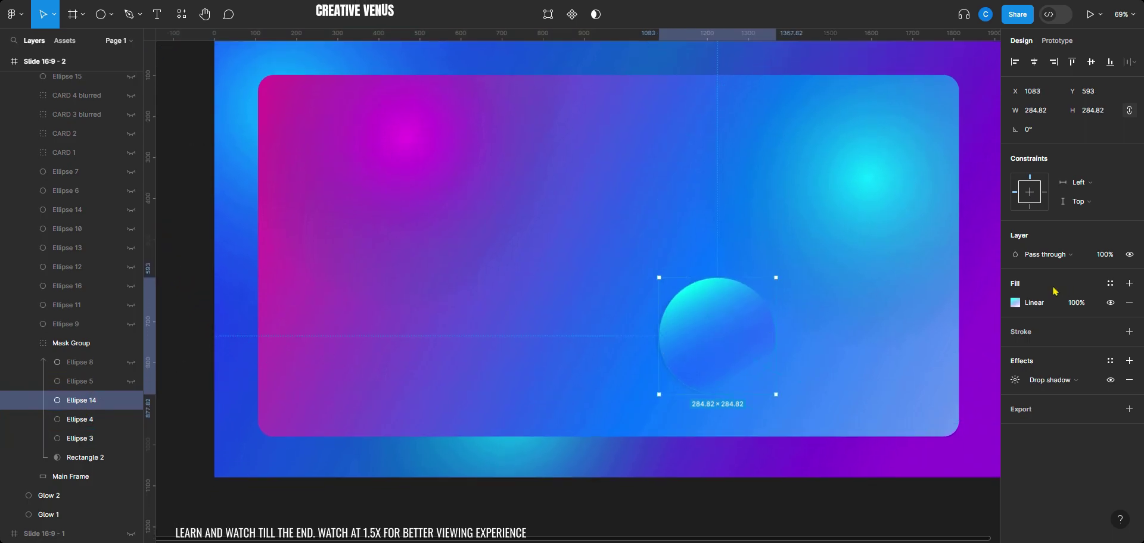
{"action": "left_click", "coordinate": [1016, 302]}
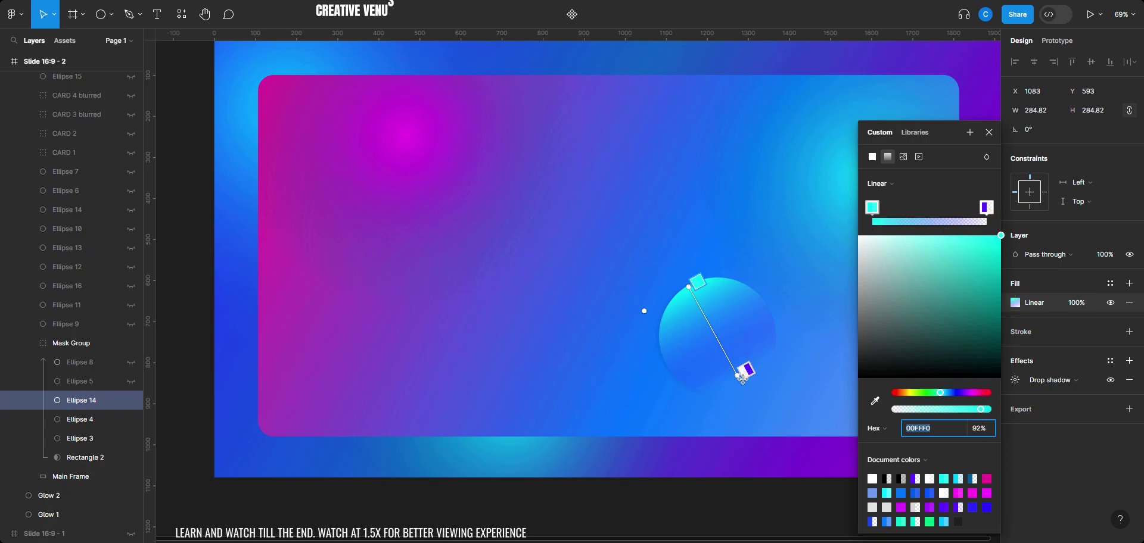
{"action": "left_click_drag", "start_coordinate": [742, 376], "coordinate": [763, 361]}
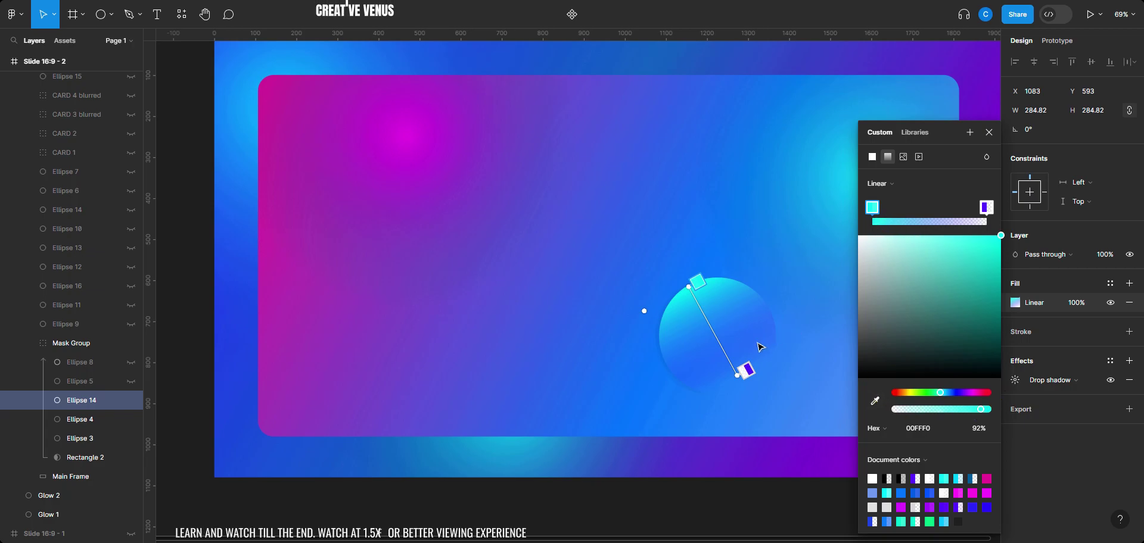
{"action": "left_click_drag", "start_coordinate": [737, 375], "coordinate": [720, 156]}
{"action": "key", "text": "ctrl+z"}
- Review Ellipse 14's drop shadow: black at 8%, X −6, Y 2, blur 13, spread 0
{"action": "left_click", "coordinate": [1075, 467]}
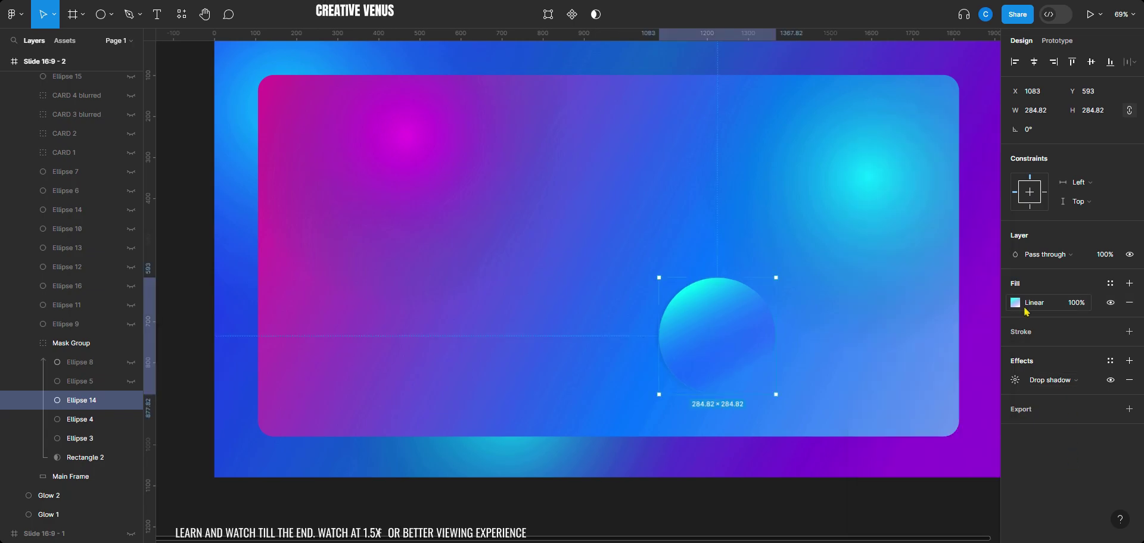
{"action": "left_click", "coordinate": [1072, 381]}
{"action": "left_click", "coordinate": [1059, 382]}
{"action": "scroll", "coordinate": [672, 363], "scroll_direction": "up", "scroll_amount": 5}
{"action": "scroll", "coordinate": [667, 335], "scroll_direction": "up", "scroll_amount": 1}
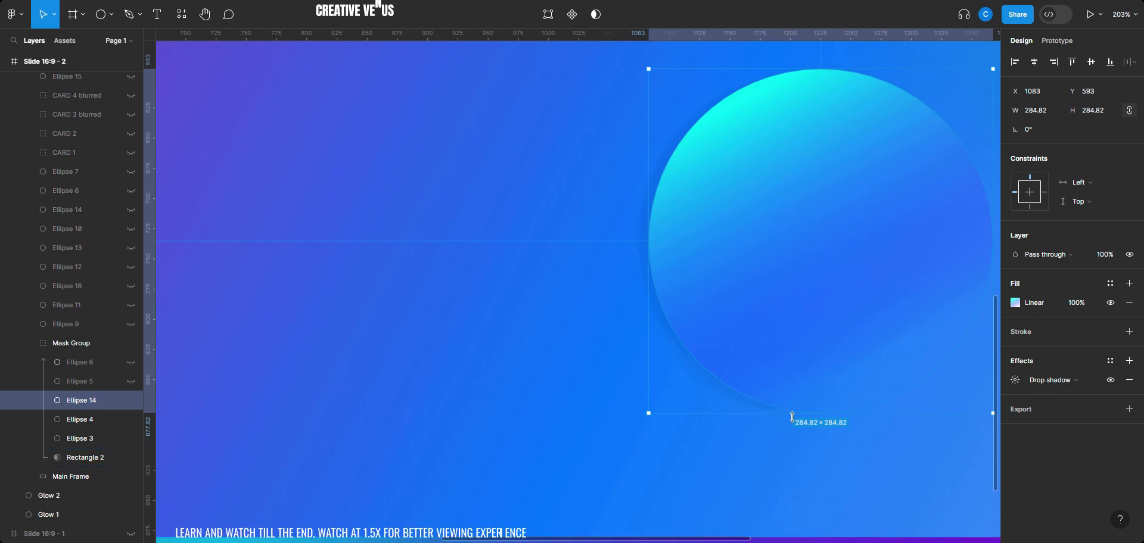
{"action": "scroll", "coordinate": [801, 373], "scroll_direction": "down", "scroll_amount": 1}
{"action": "scroll", "coordinate": [800, 373], "scroll_direction": "down", "scroll_amount": 4}
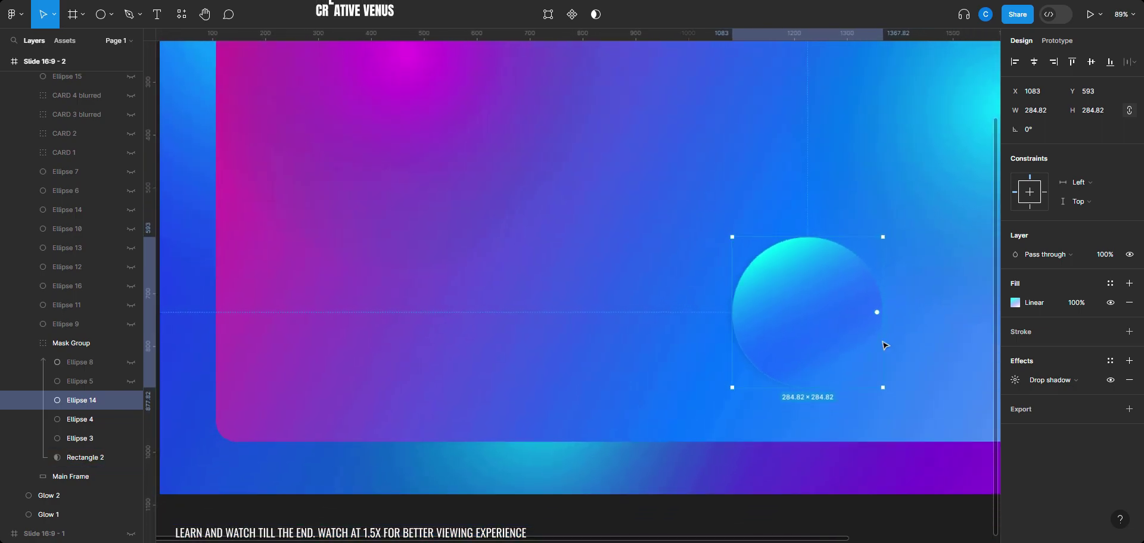
{"action": "left_click", "coordinate": [1011, 384]}
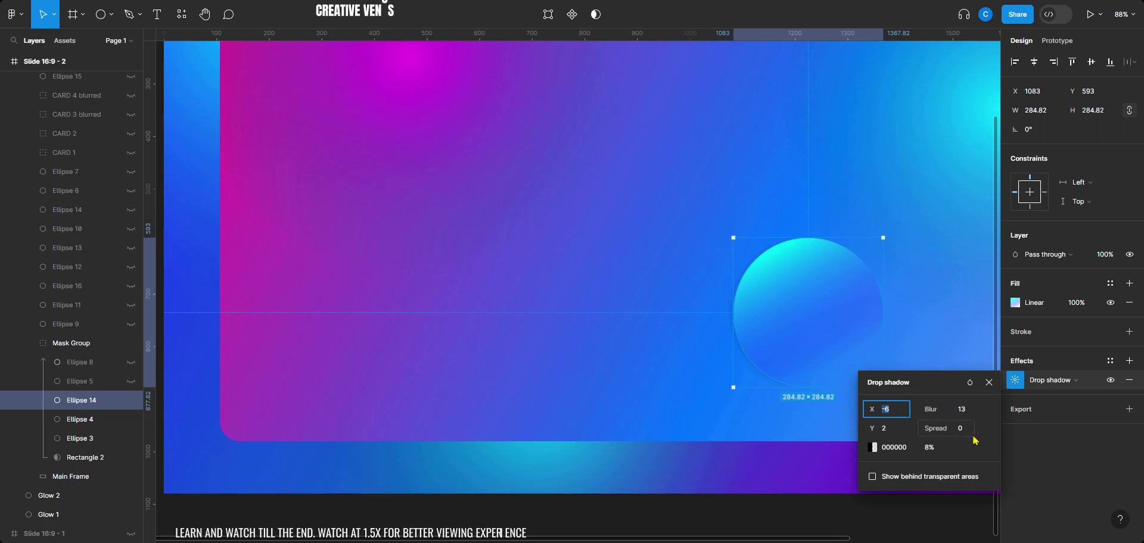
{"action": "left_click", "coordinate": [986, 454]}
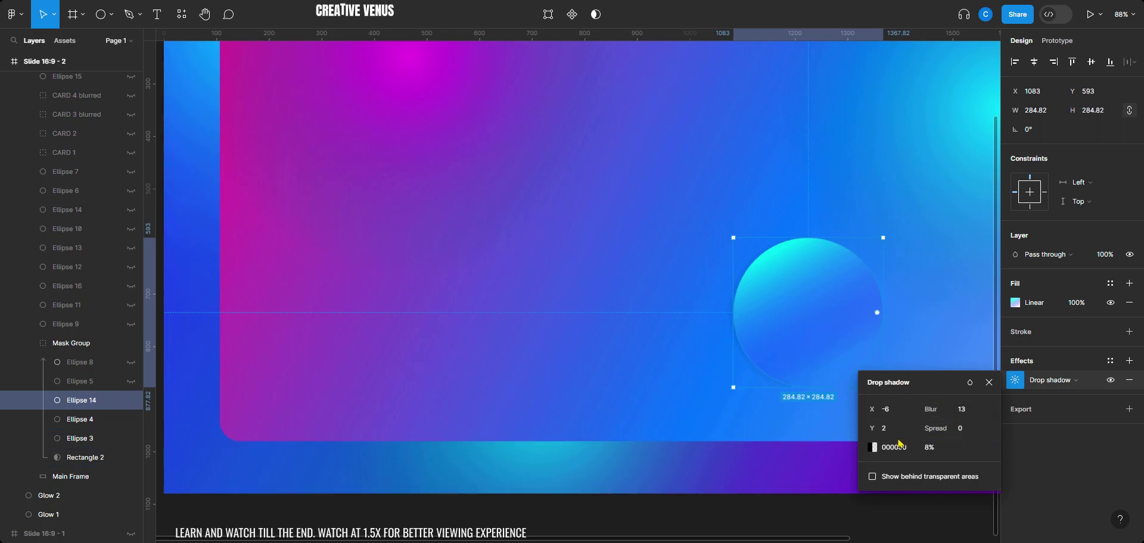
{"action": "left_click", "coordinate": [988, 387]}
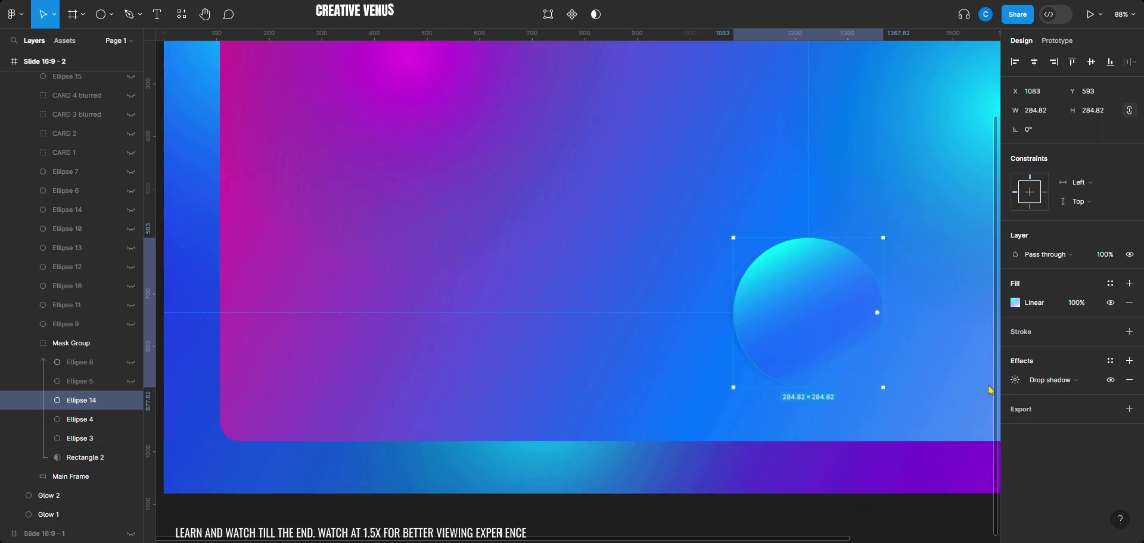
{"action": "left_click", "coordinate": [940, 392]}
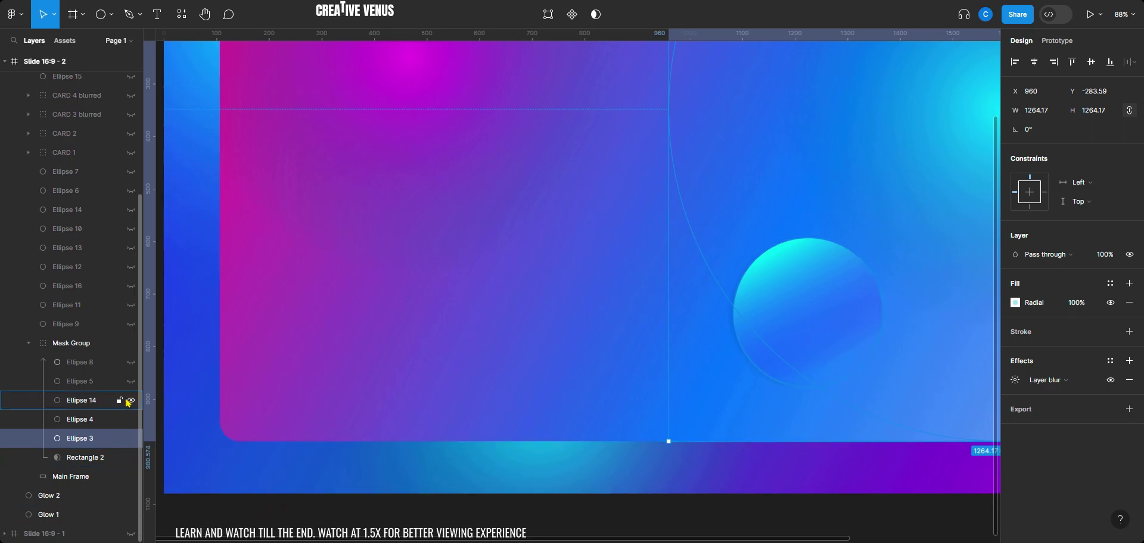
- Unhide and select the large globe Ellipse 5
{"action": "left_click", "coordinate": [130, 382]}
{"action": "scroll", "coordinate": [773, 282], "scroll_direction": "down", "scroll_amount": 5}
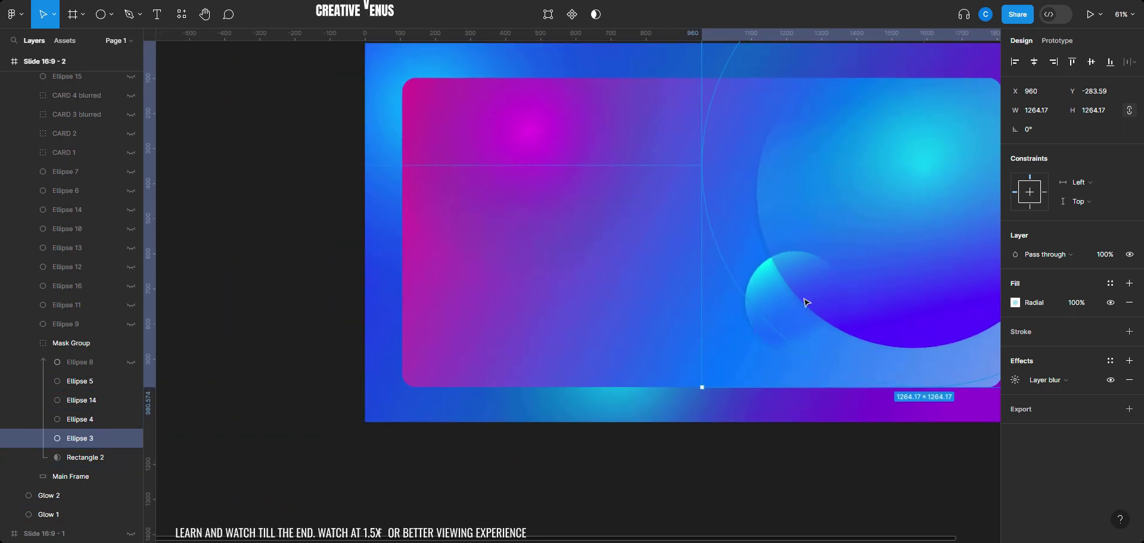
{"action": "left_click", "coordinate": [881, 462]}
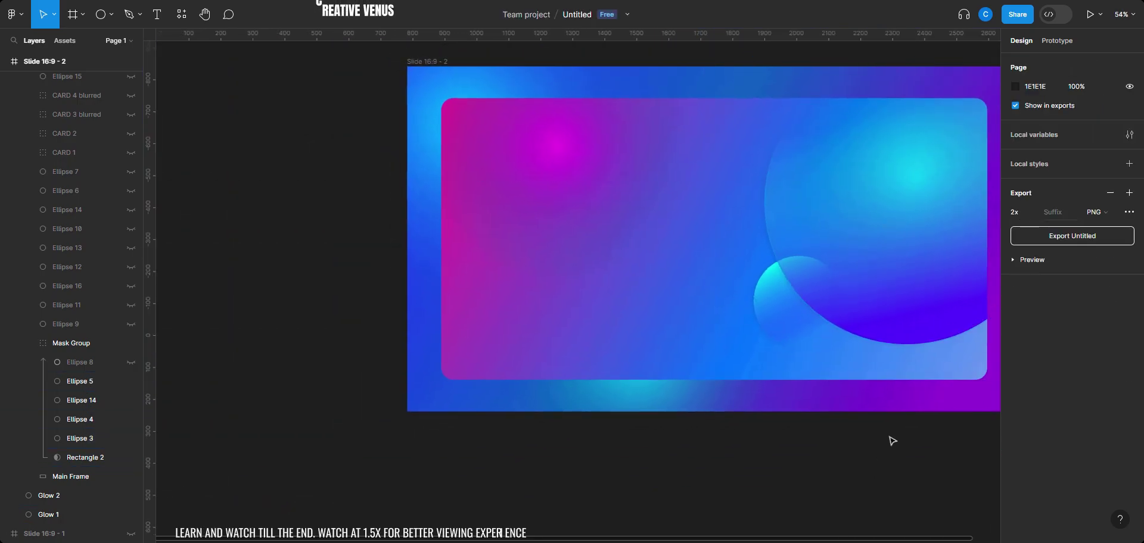
{"action": "scroll", "coordinate": [804, 477], "scroll_direction": "right", "scroll_amount": 3}
{"action": "left_click", "coordinate": [84, 380]}
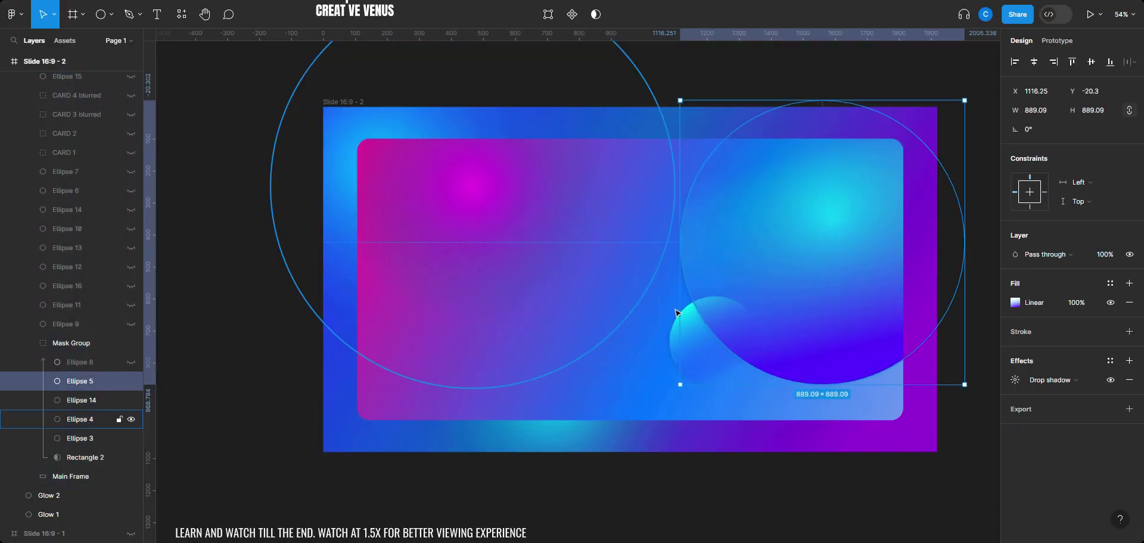
- Review the globe's gradient ending 5200FF at 93% and its drop shadow of Y 2, blur 13, 8% black
{"action": "left_click", "coordinate": [1025, 301]}
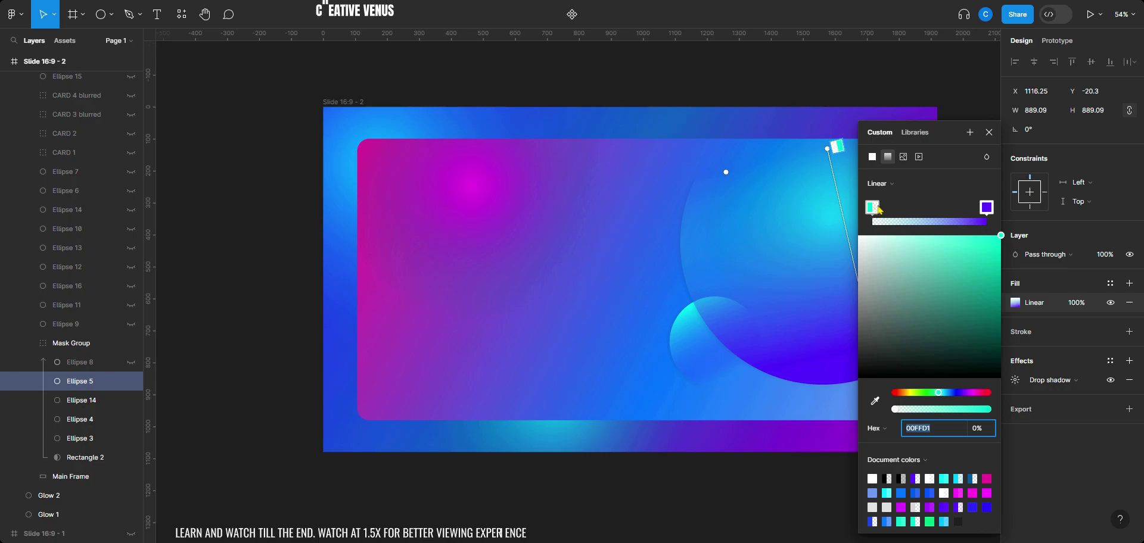
{"action": "left_click", "coordinate": [988, 207]}
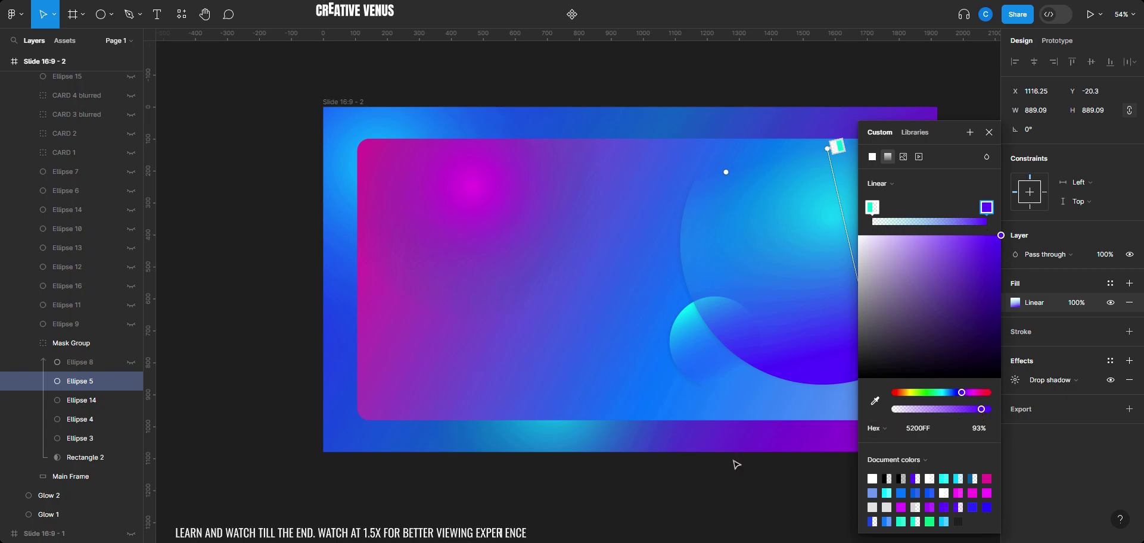
{"action": "left_click_drag", "start_coordinate": [733, 465], "coordinate": [620, 474]}
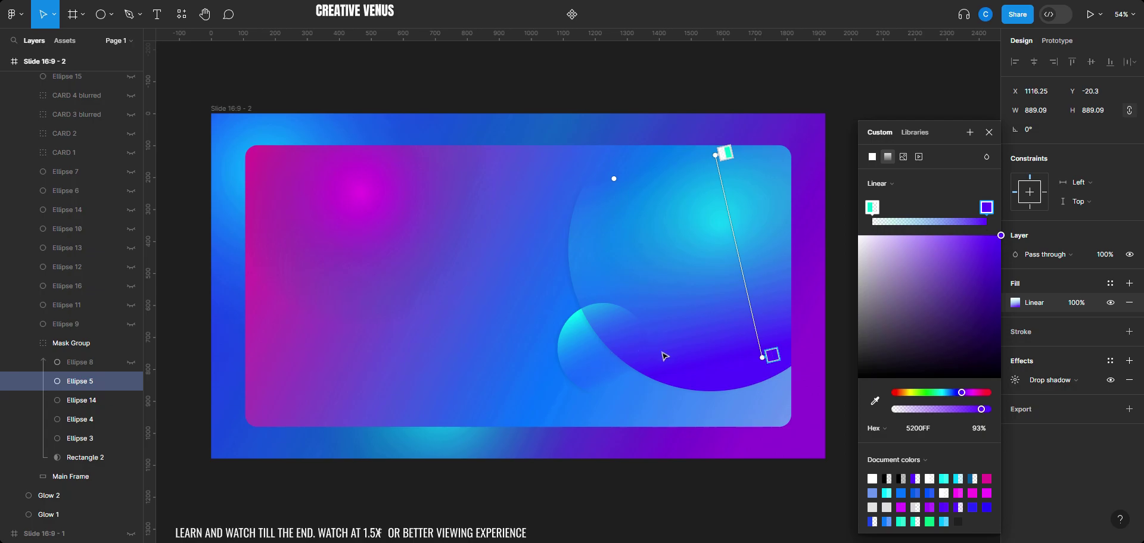
{"action": "left_click", "coordinate": [745, 276]}
{"action": "key", "text": "ctrl+z"}
{"action": "mouse_move", "coordinate": [716, 155]}
{"action": "left_mouse_down"}
{"action": "mouse_move", "coordinate": [655, 157]}
{"action": "mouse_move", "coordinate": [571, 259]}
{"action": "mouse_move", "coordinate": [598, 194]}
{"action": "mouse_move", "coordinate": [528, 439]}
{"action": "mouse_move", "coordinate": [756, 125]}
{"action": "mouse_move", "coordinate": [766, 126]}
{"action": "mouse_move", "coordinate": [723, 166]}
{"action": "mouse_move", "coordinate": [715, 155]}
{"action": "left_mouse_up"}
{"action": "left_click", "coordinate": [989, 132]}
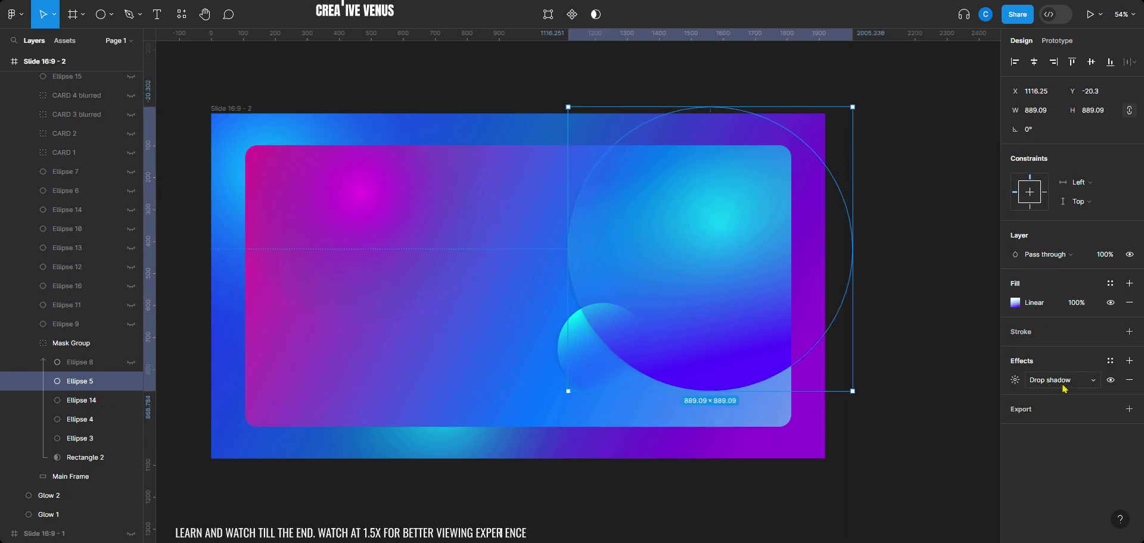
{"action": "left_click", "coordinate": [1015, 380]}
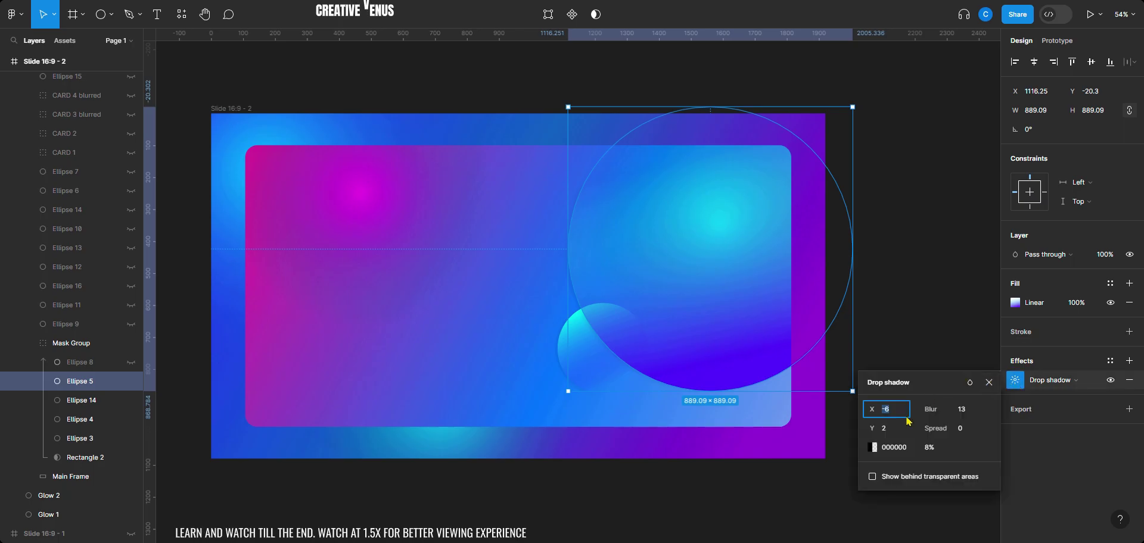
{"action": "left_click", "coordinate": [896, 324]}
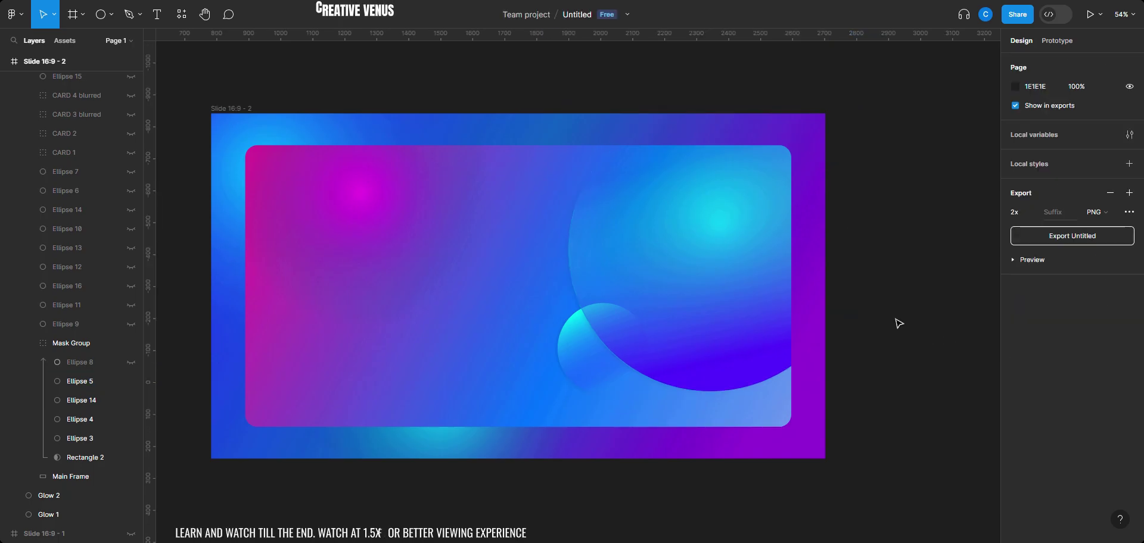
- Unhide the Ellipse 8 ring and check its gradient from 00FFD1 at 92% to 5200FF at 7%
{"action": "left_click", "coordinate": [131, 363]}
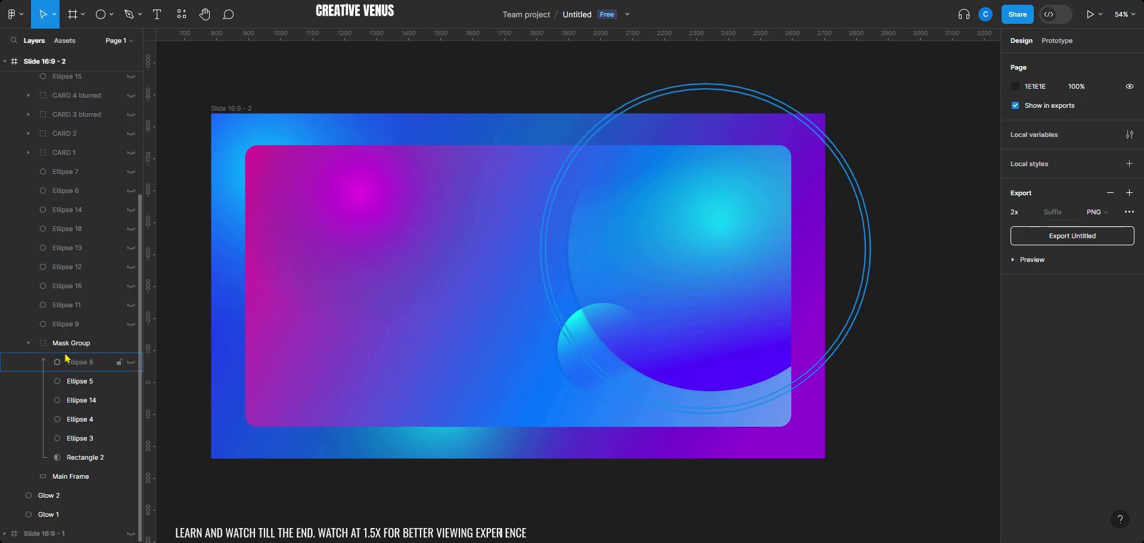
{"action": "left_click", "coordinate": [546, 271]}
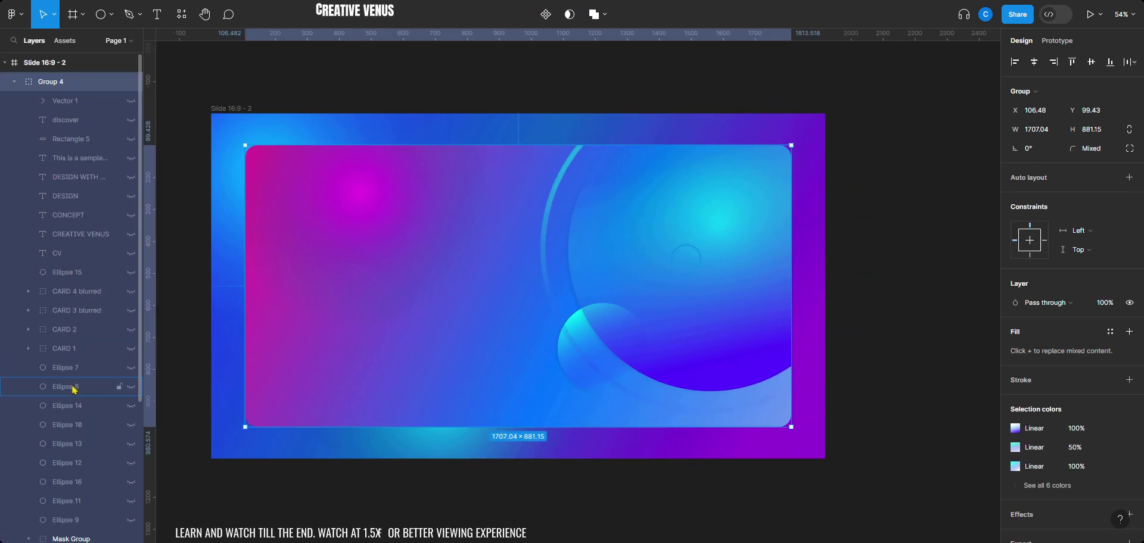
{"action": "left_click", "coordinate": [85, 366]}
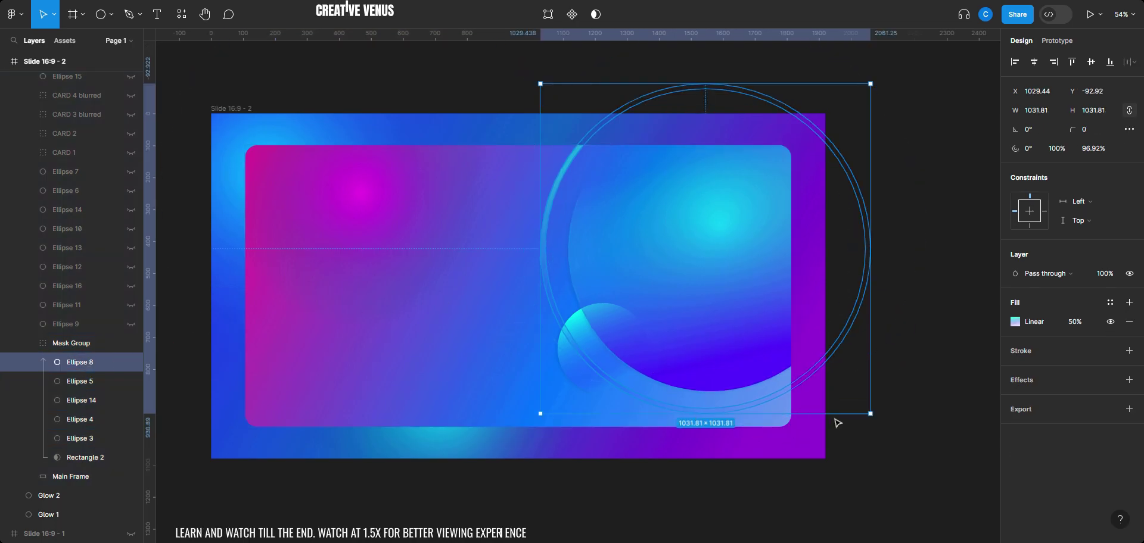
{"action": "left_click_drag", "start_coordinate": [821, 372], "coordinate": [608, 422]}
{"action": "key", "text": "ctrl+z"}
{"action": "left_click", "coordinate": [1015, 323]}
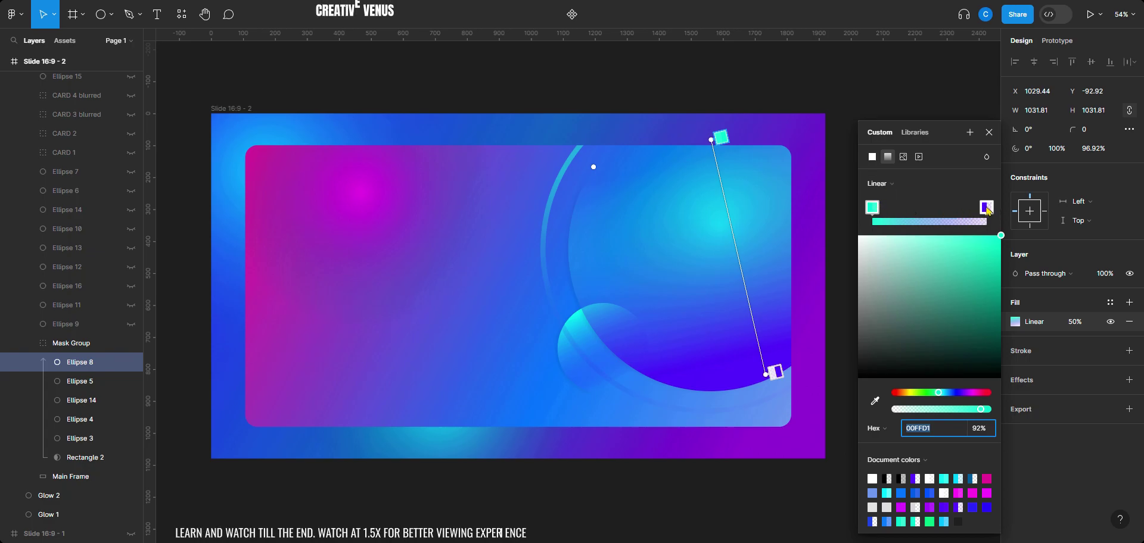
{"action": "left_click", "coordinate": [873, 208]}
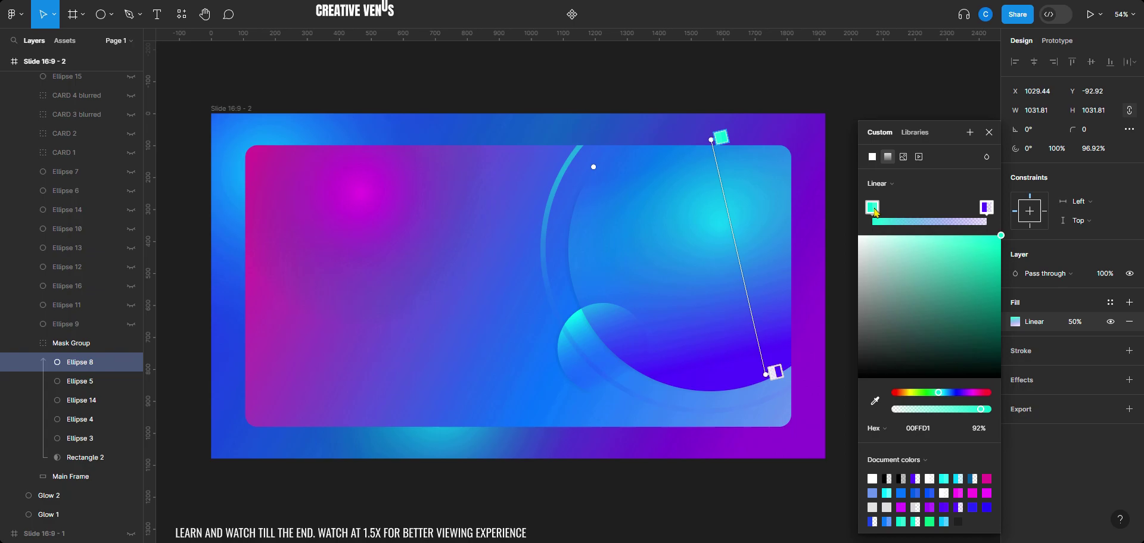
{"action": "left_click", "coordinate": [986, 207]}
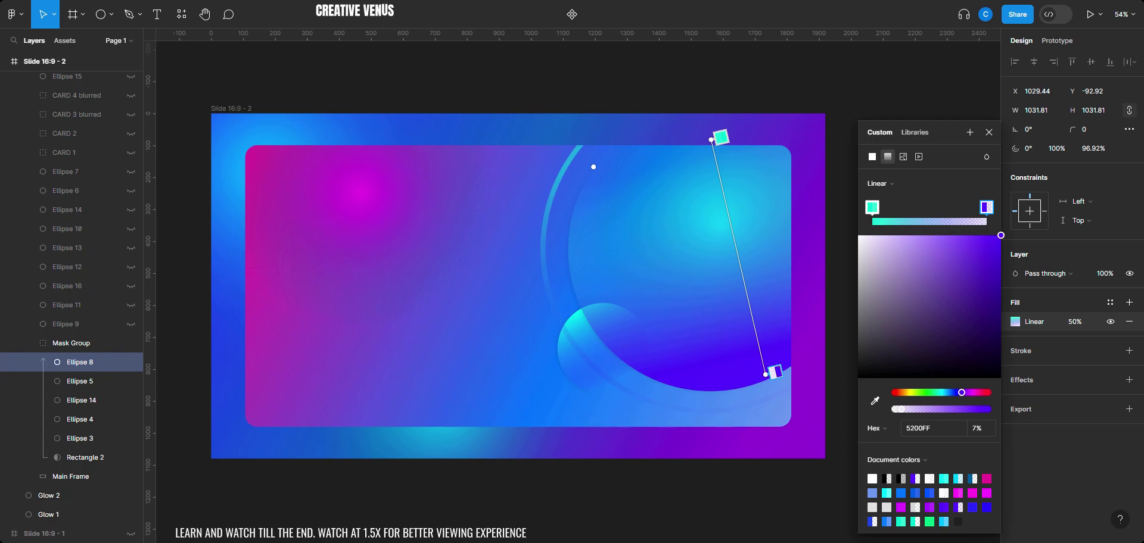
{"action": "key", "text": "Escape"}
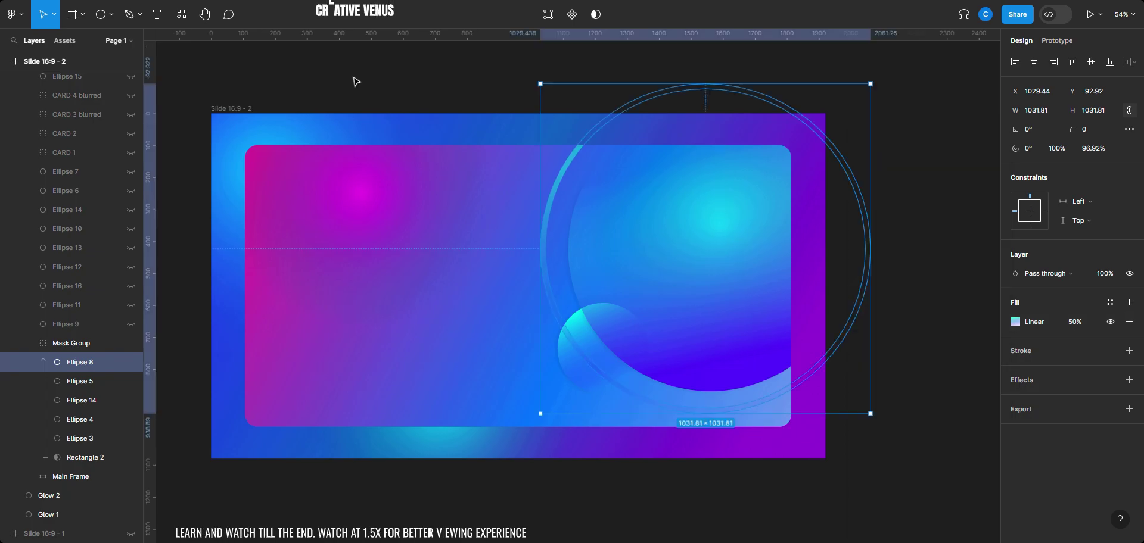
{"action": "left_click", "coordinate": [296, 74]}
{"action": "left_click", "coordinate": [110, 17]}
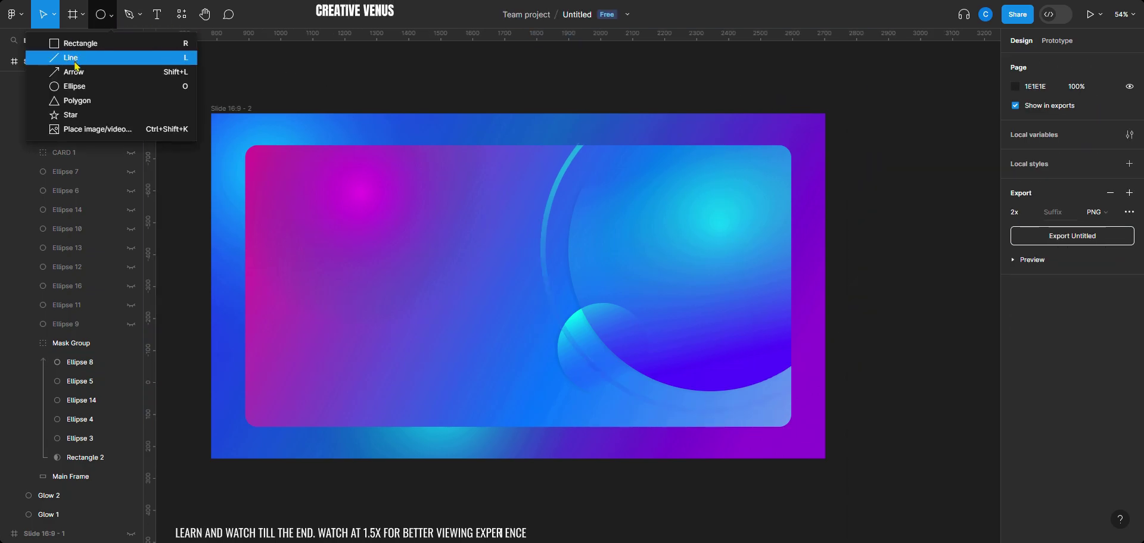
{"action": "left_click", "coordinate": [74, 87]}
{"action": "left_click_drag", "start_coordinate": [363, 205], "coordinate": [598, 441]}
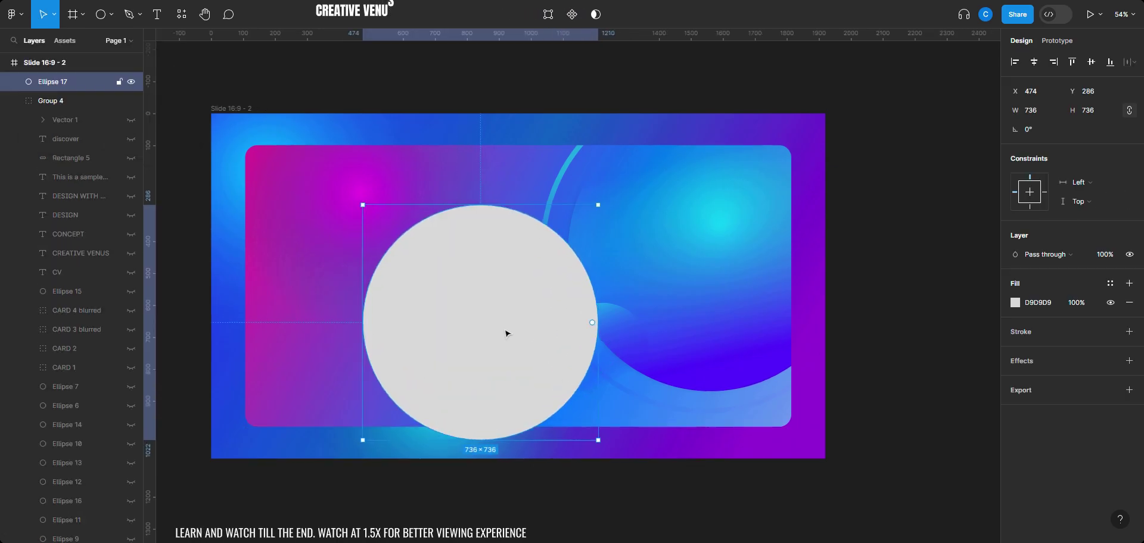
{"action": "left_click_drag", "start_coordinate": [593, 324], "coordinate": [370, 316]}
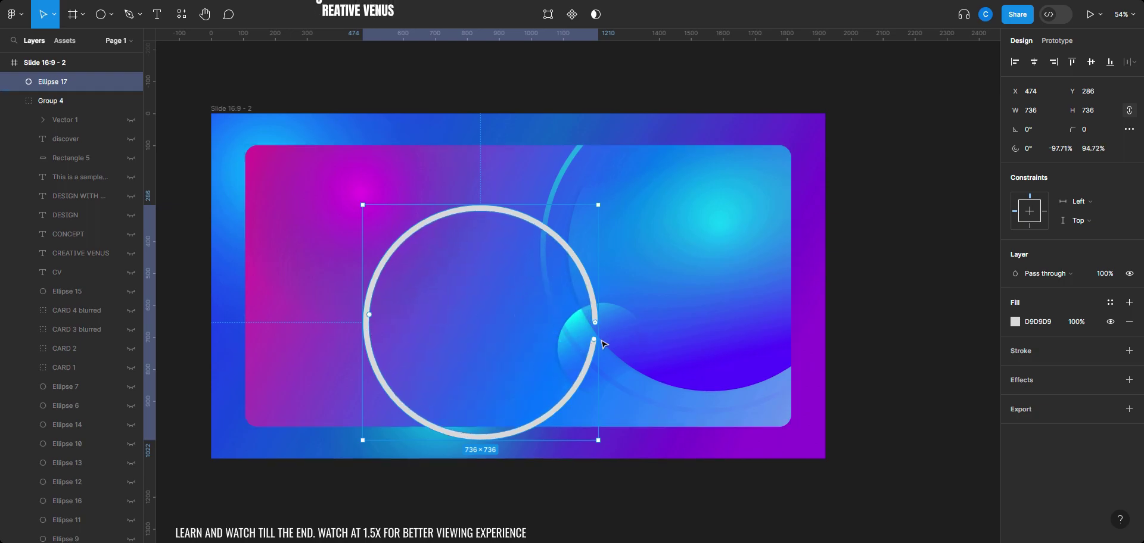
{"action": "left_click_drag", "start_coordinate": [596, 341], "coordinate": [596, 323]}
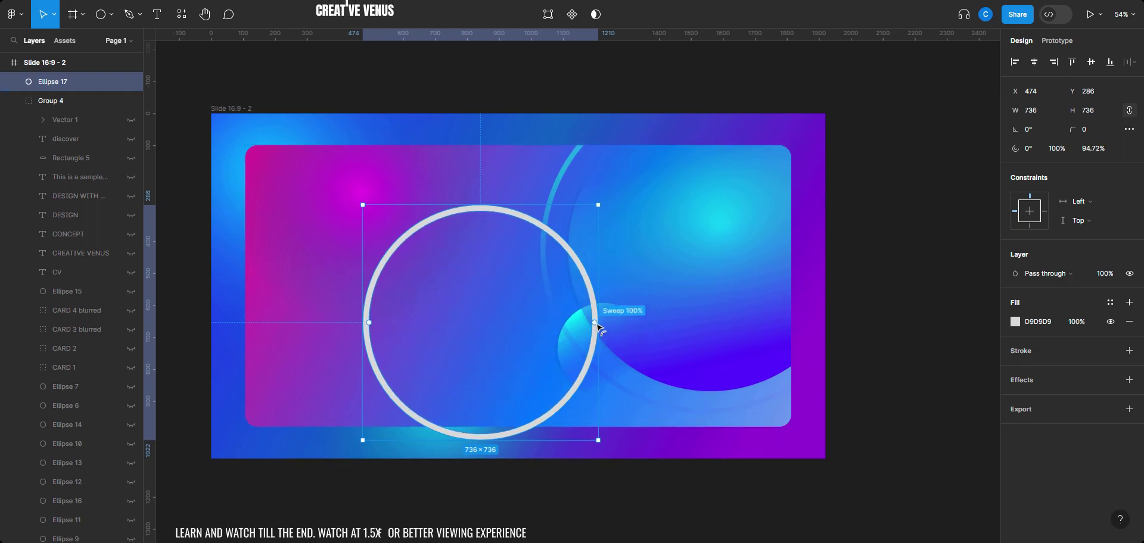
{"action": "mouse_move", "coordinate": [370, 327]}
{"action": "left_mouse_down"}
{"action": "mouse_move", "coordinate": [400, 327]}
{"action": "mouse_move", "coordinate": [370, 333]}
{"action": "left_mouse_up"}
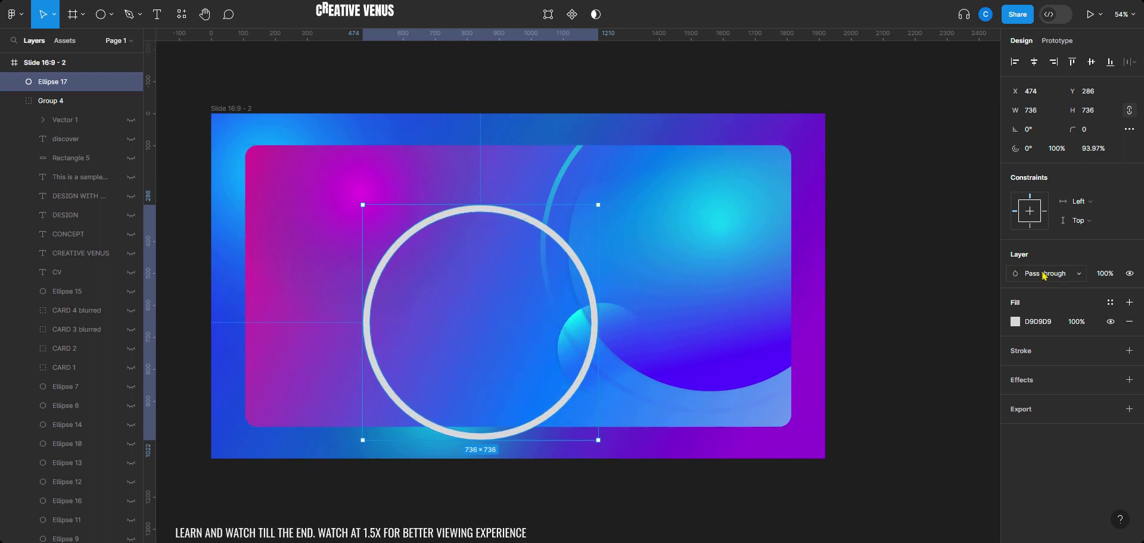
{"action": "left_click", "coordinate": [1014, 322]}
{"action": "left_click", "coordinate": [888, 224]}
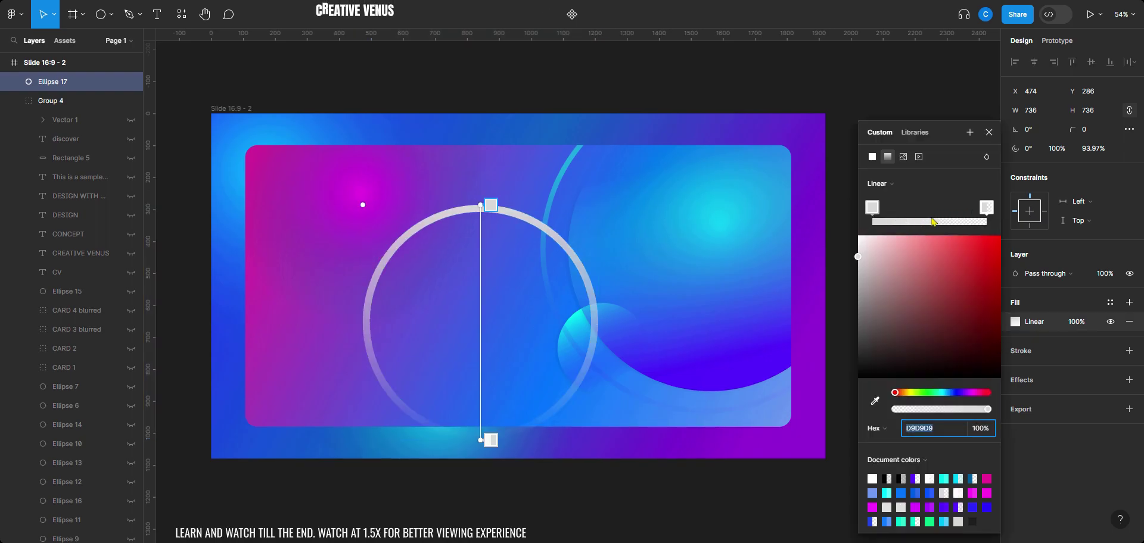
{"action": "left_click", "coordinate": [927, 221]}
{"action": "left_click", "coordinate": [950, 222]}
{"action": "left_click", "coordinate": [953, 304]}
{"action": "left_click", "coordinate": [927, 208]}
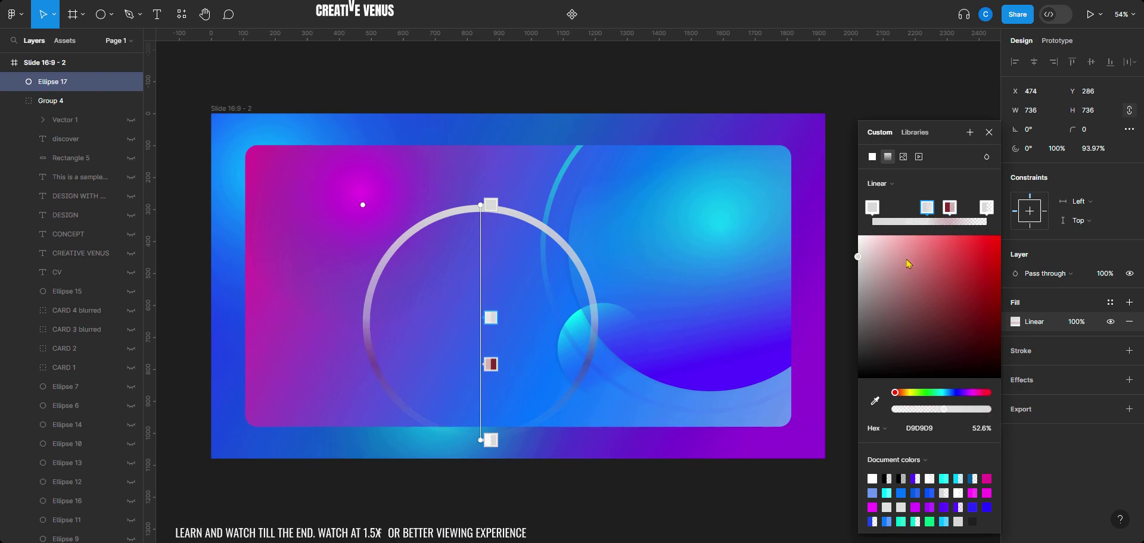
{"action": "left_click", "coordinate": [978, 351]}
{"action": "left_click", "coordinate": [962, 393]}
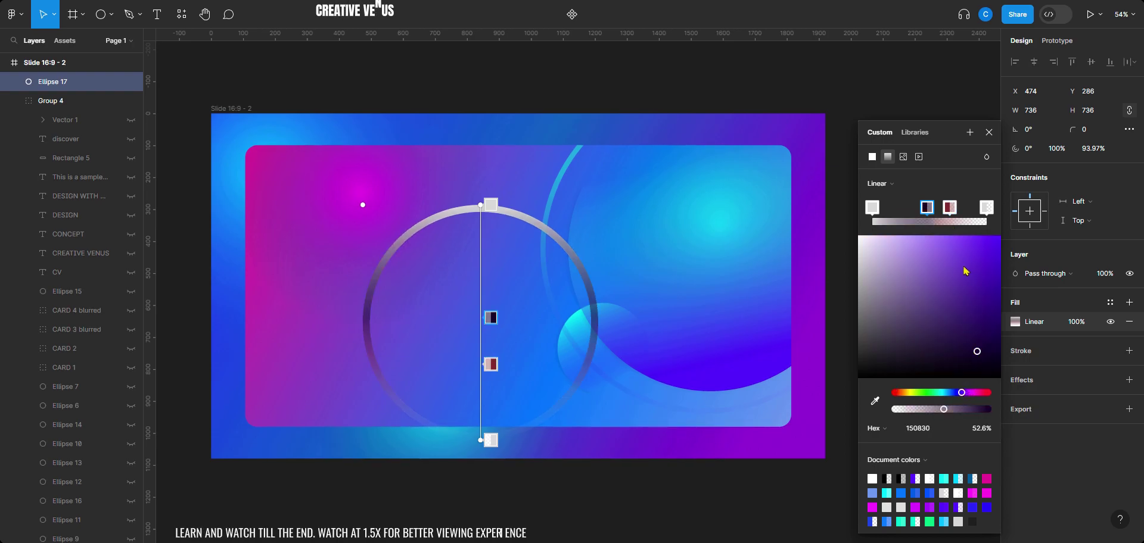
{"action": "left_click", "coordinate": [991, 248]}
{"action": "left_click", "coordinate": [987, 207]}
{"action": "left_click", "coordinate": [990, 248]}
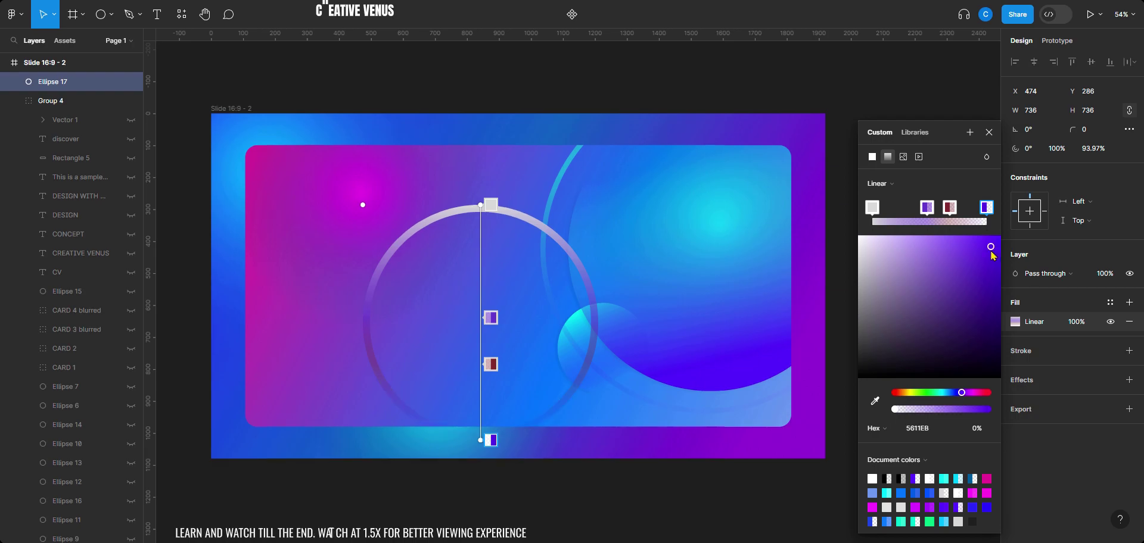
{"action": "left_click", "coordinate": [871, 215]}
{"action": "left_click", "coordinate": [962, 278]}
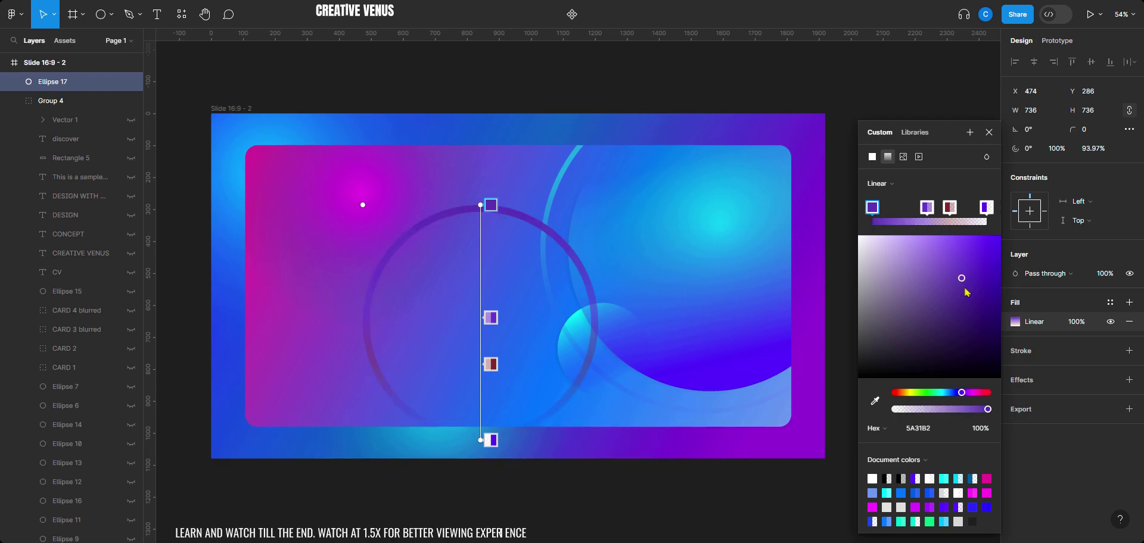
{"action": "left_click", "coordinate": [989, 134]}
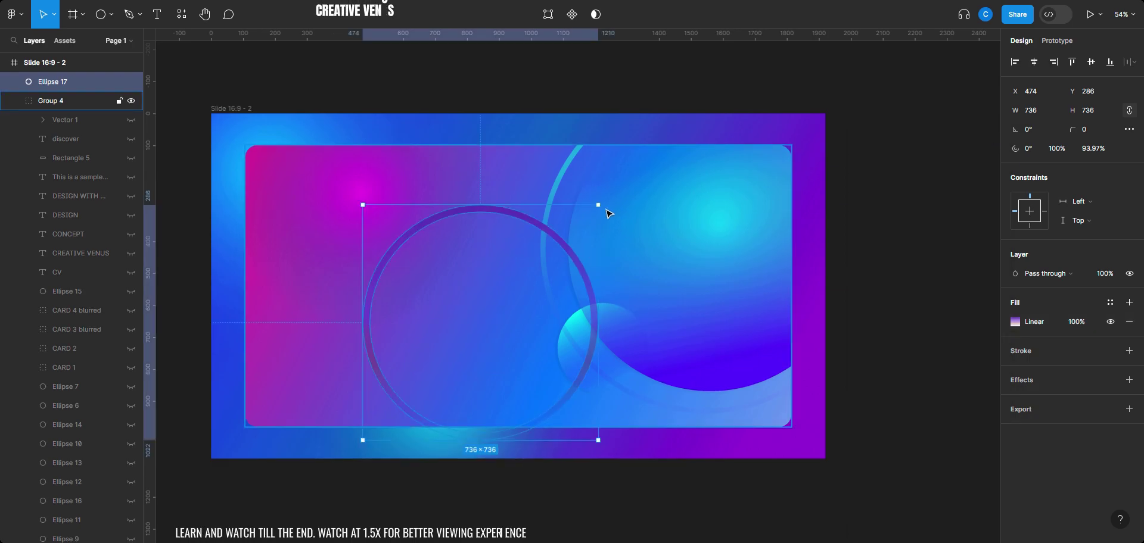
{"action": "left_click_drag", "start_coordinate": [596, 203], "coordinate": [528, 260]}
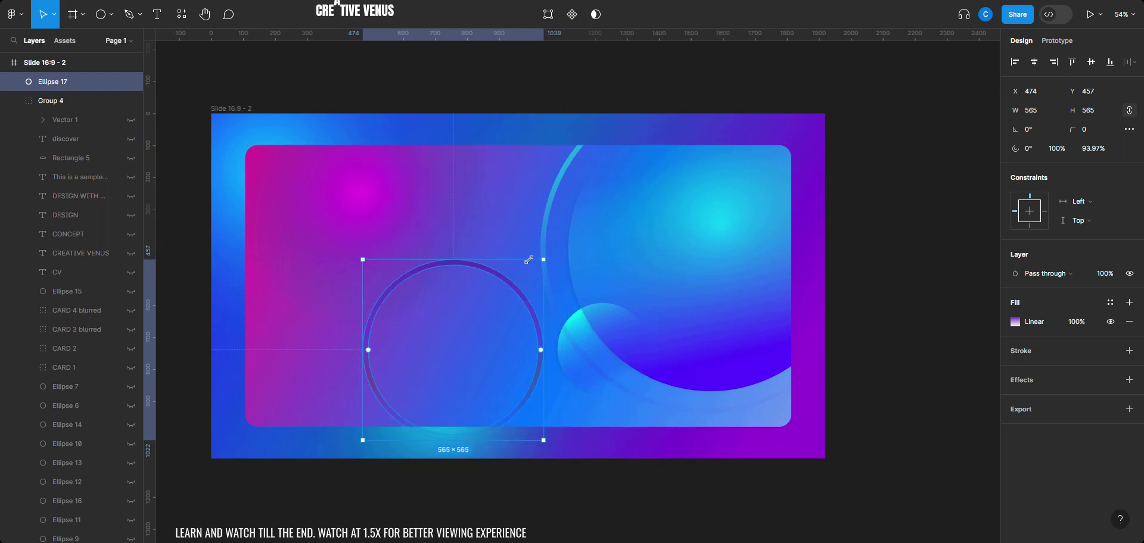
{"action": "key", "text": "Delete"}
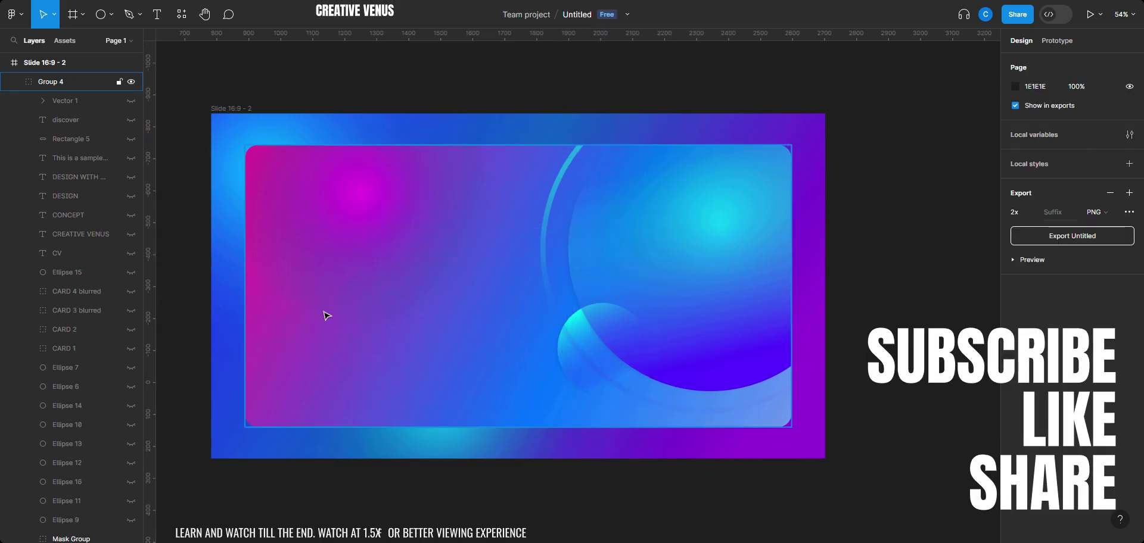
{"action": "scroll", "coordinate": [103, 338], "scroll_direction": "down", "scroll_amount": 4}
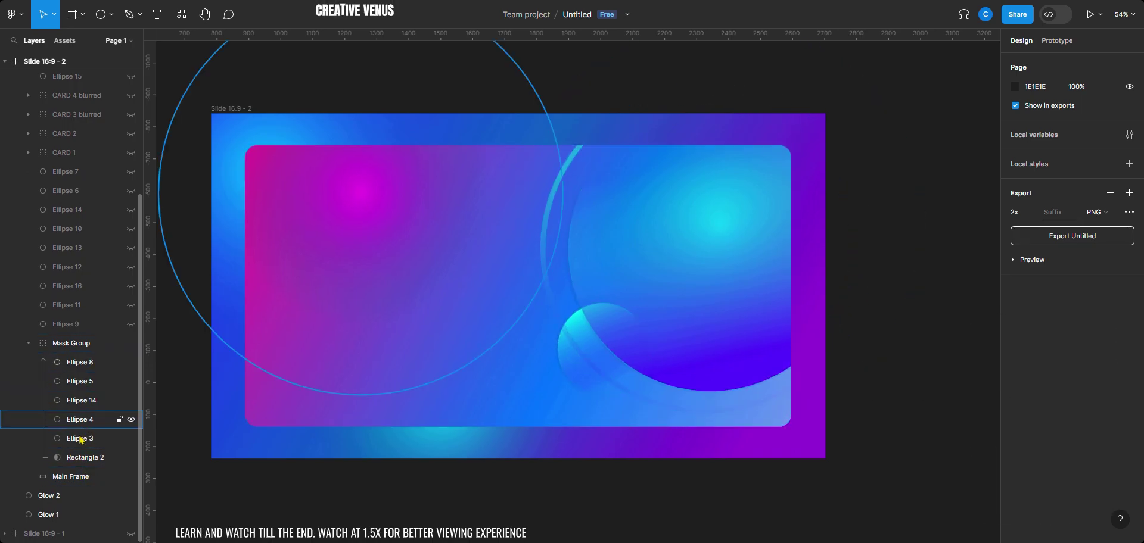
{"action": "left_click", "coordinate": [77, 381]}
{"action": "left_click_drag", "start_coordinate": [708, 273], "coordinate": [718, 142]}
{"action": "left_click", "coordinate": [907, 326]}
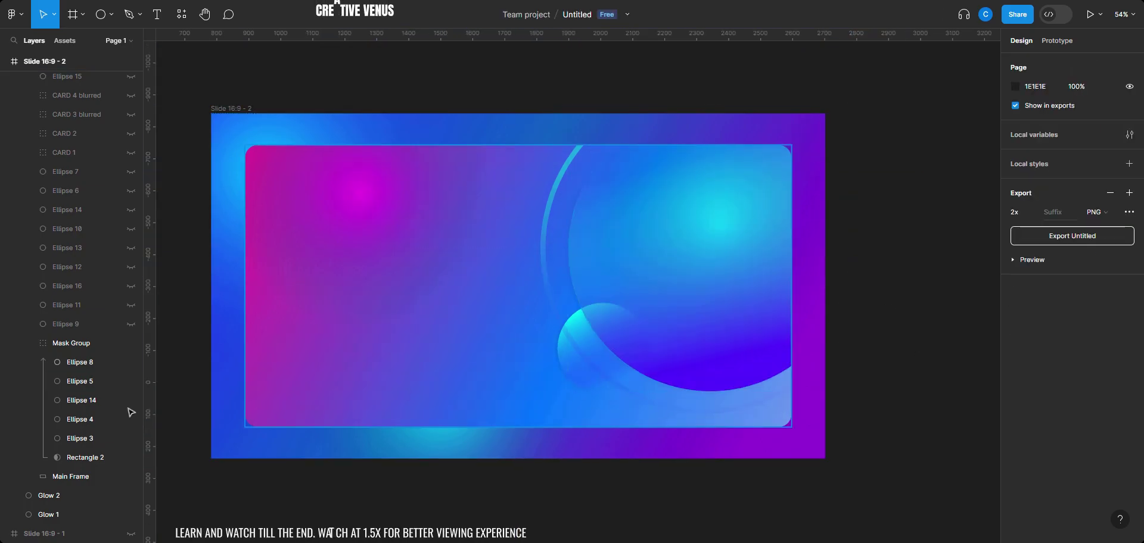
{"action": "left_click", "coordinate": [86, 457]}
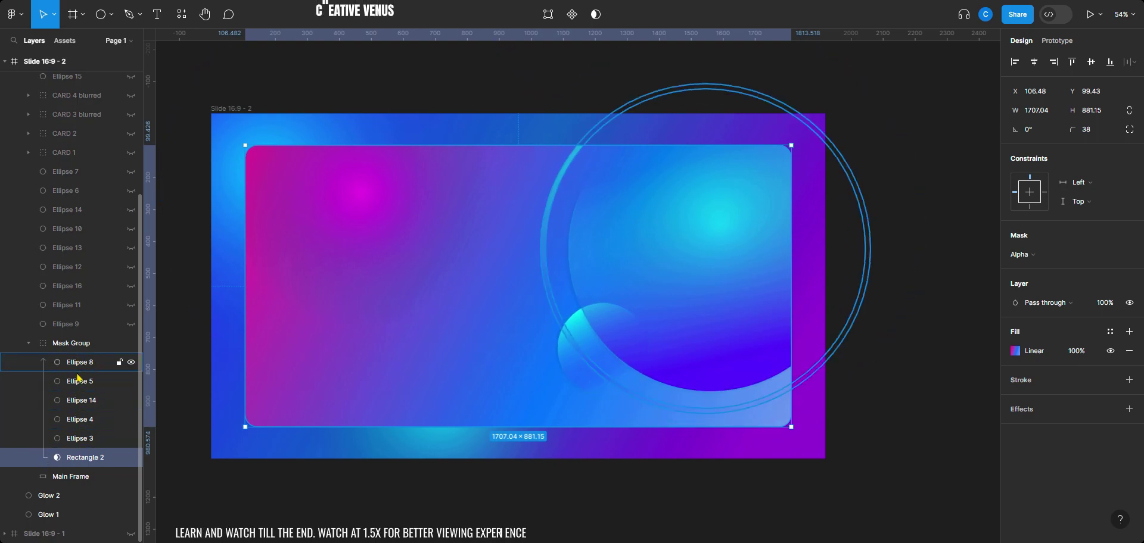
{"action": "right_click", "coordinate": [73, 457]}
{"action": "mouse_move", "coordinate": [94, 457]}
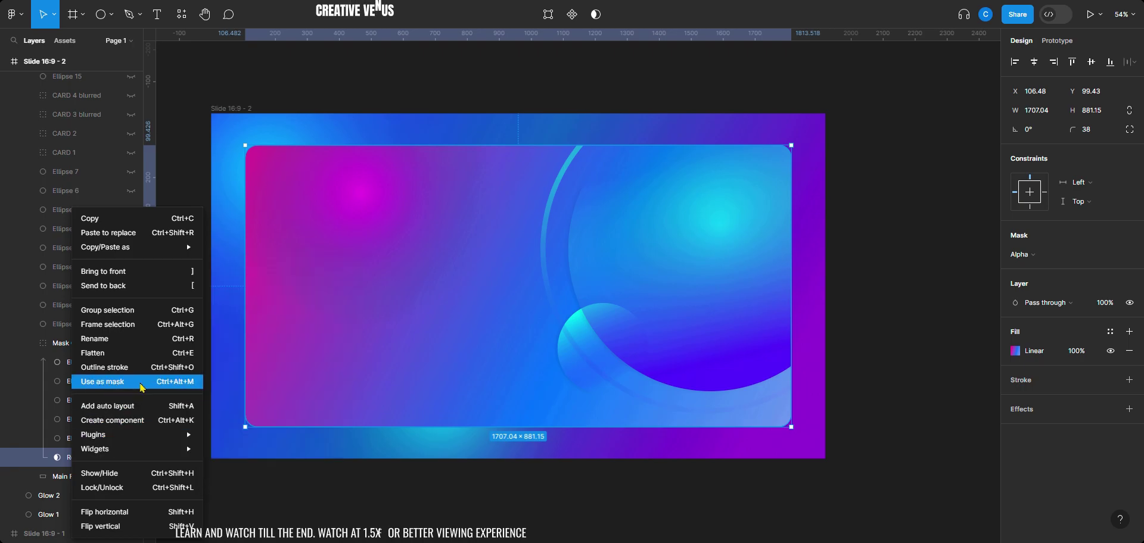
{"action": "left_click", "coordinate": [323, 521]}
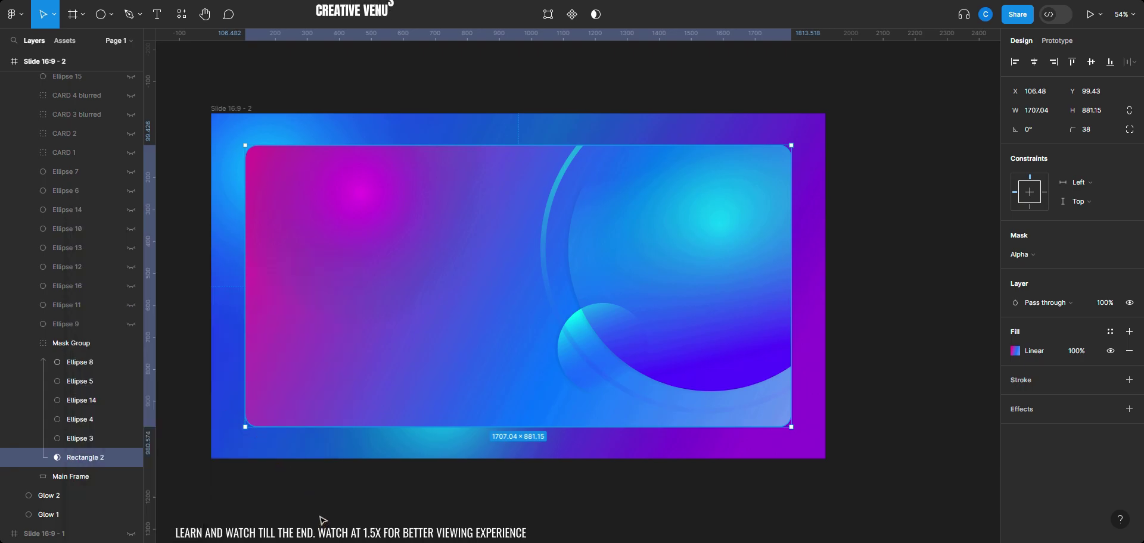
{"action": "left_click", "coordinate": [914, 439]}
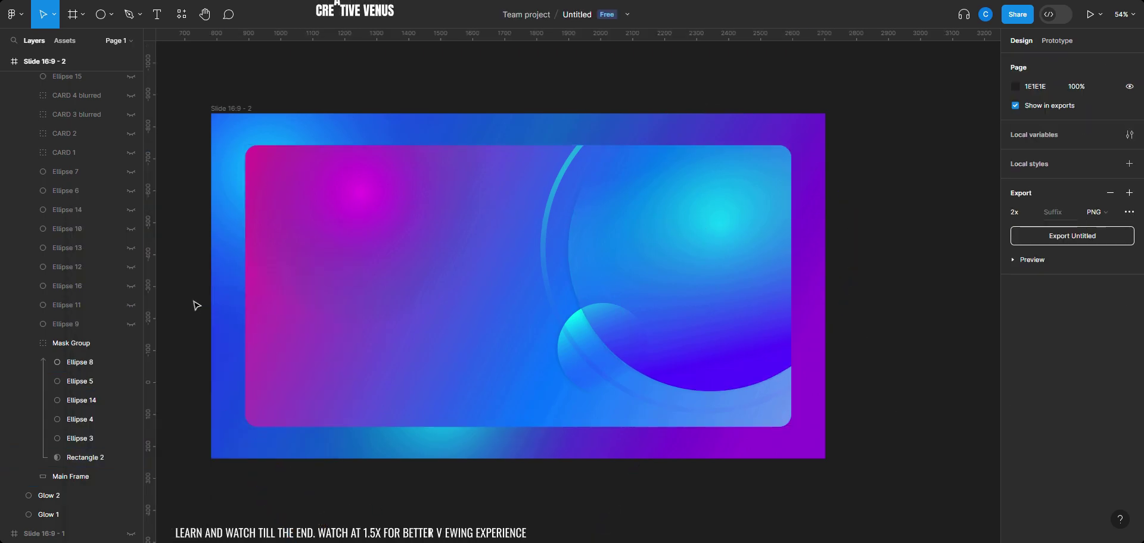
{"action": "left_click", "coordinate": [28, 344]}
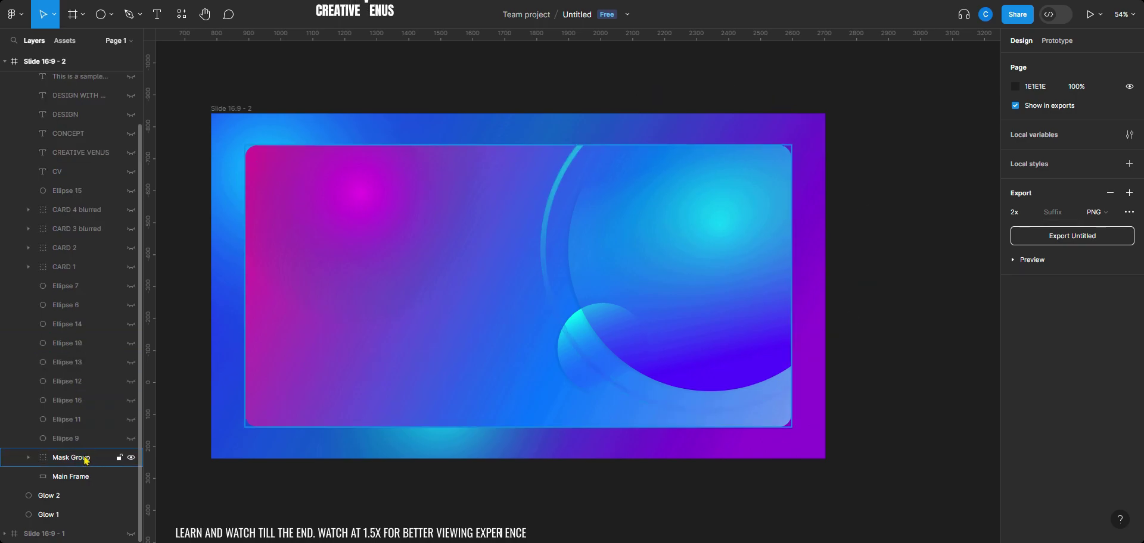
{"action": "left_click", "coordinate": [132, 441]}
{"action": "scroll", "coordinate": [410, 405], "scroll_direction": "up", "scroll_amount": 2}
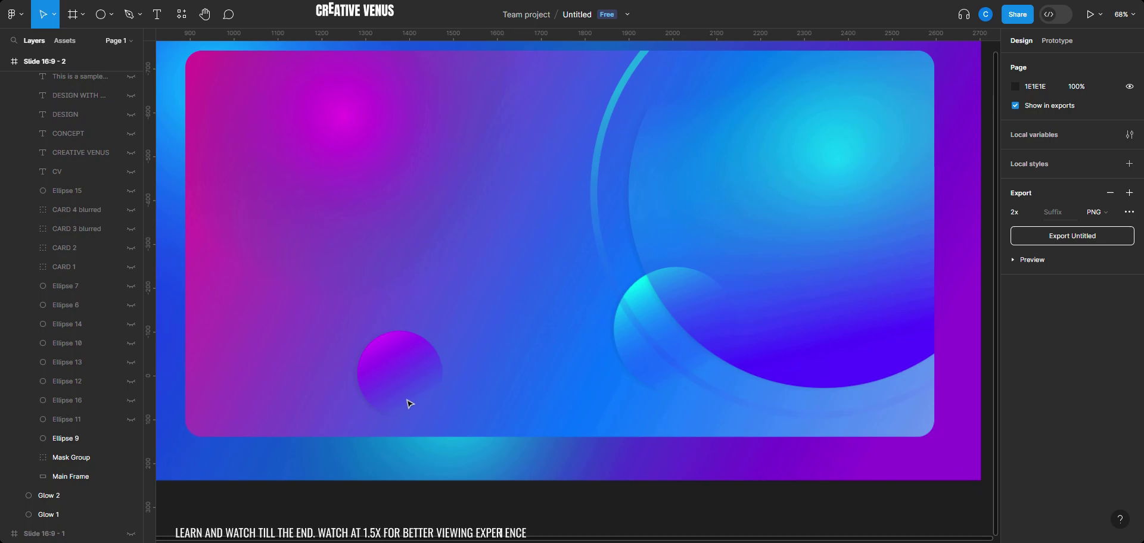
{"action": "scroll", "coordinate": [410, 405], "scroll_direction": "up", "scroll_amount": 5}
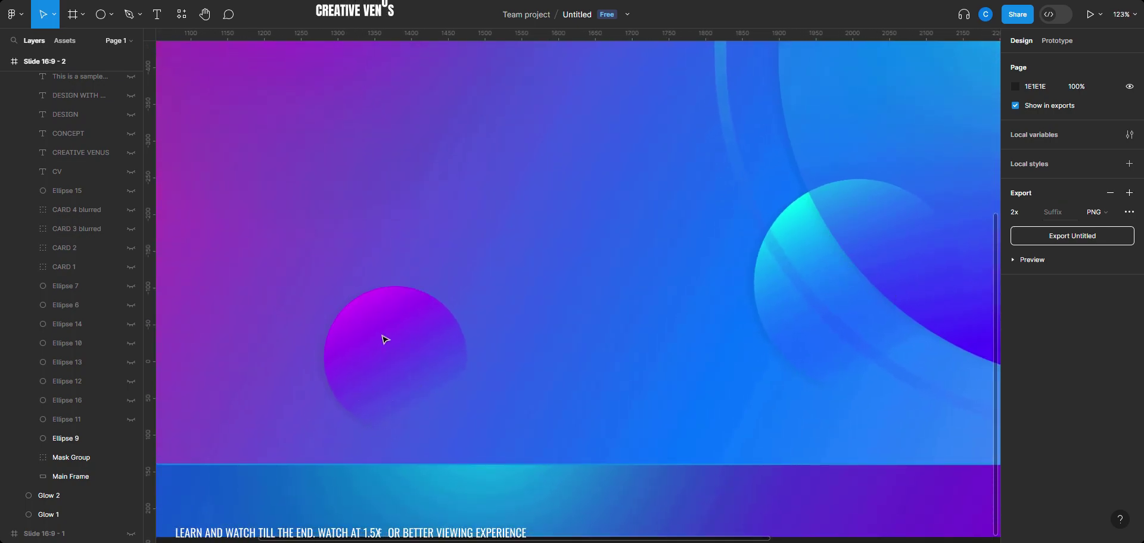
{"action": "left_click", "coordinate": [71, 438]}
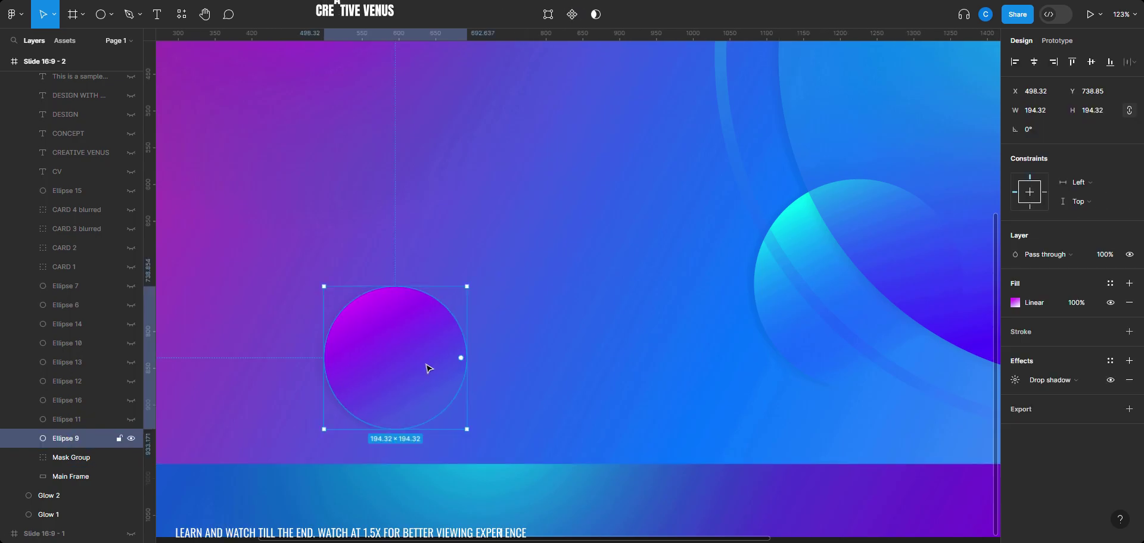
{"action": "left_click", "coordinate": [1016, 304]}
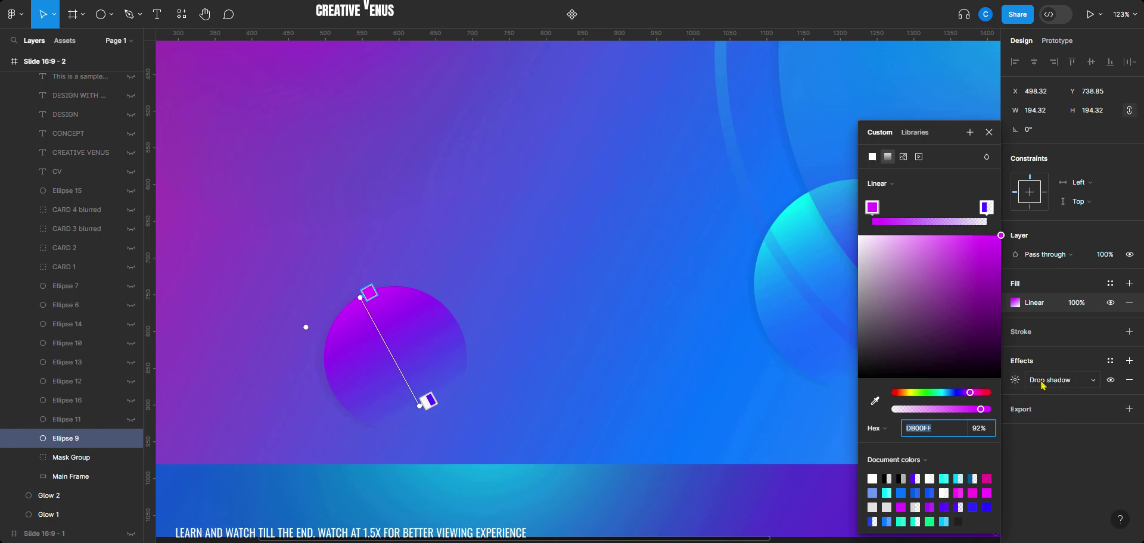
{"action": "left_click", "coordinate": [1016, 382]}
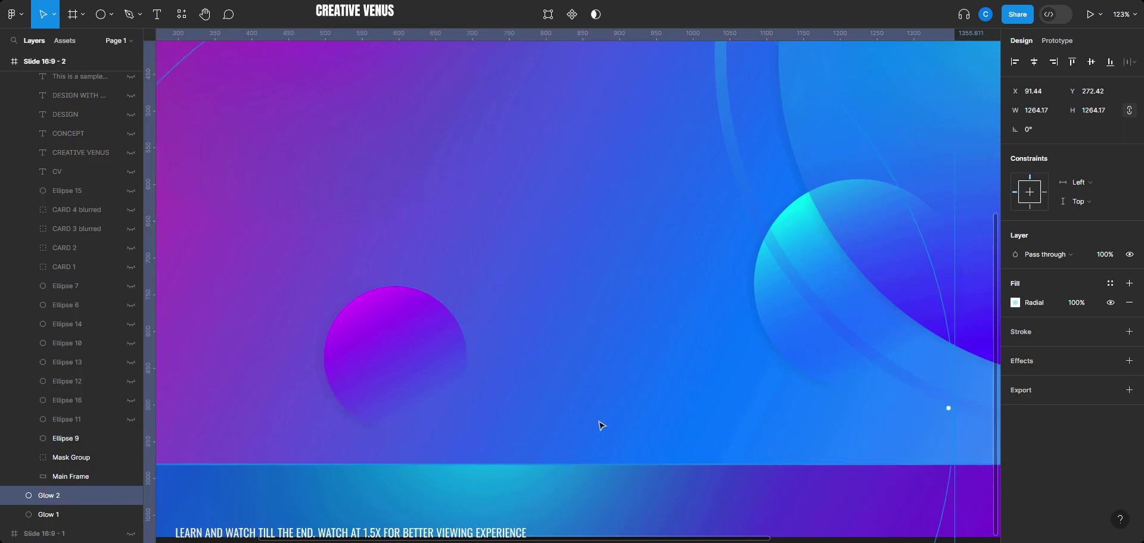
- Unhide Ellipse 11 among the small globe layers, then select and deselect the Glow 1 circle
{"action": "left_click", "coordinate": [131, 419]}
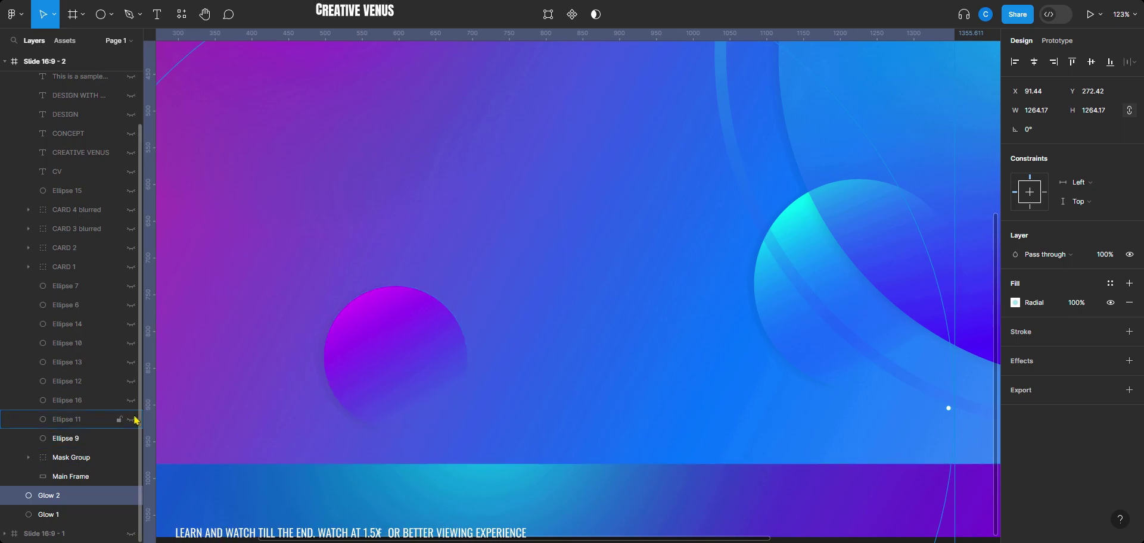
{"action": "scroll", "coordinate": [624, 334], "scroll_direction": "down", "scroll_amount": 5}
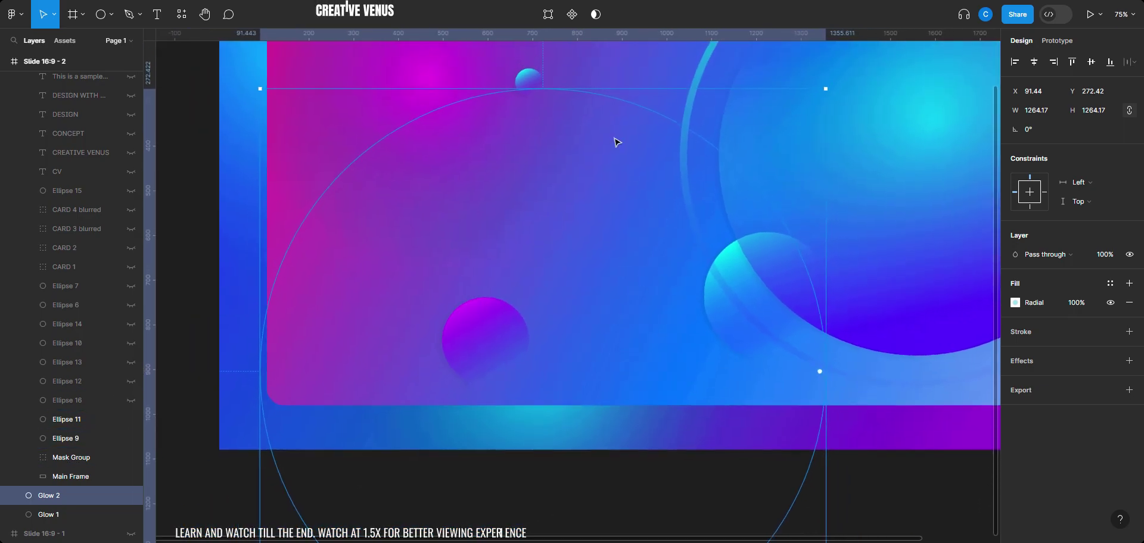
{"action": "scroll", "coordinate": [577, 163], "scroll_direction": "up", "scroll_amount": 3}
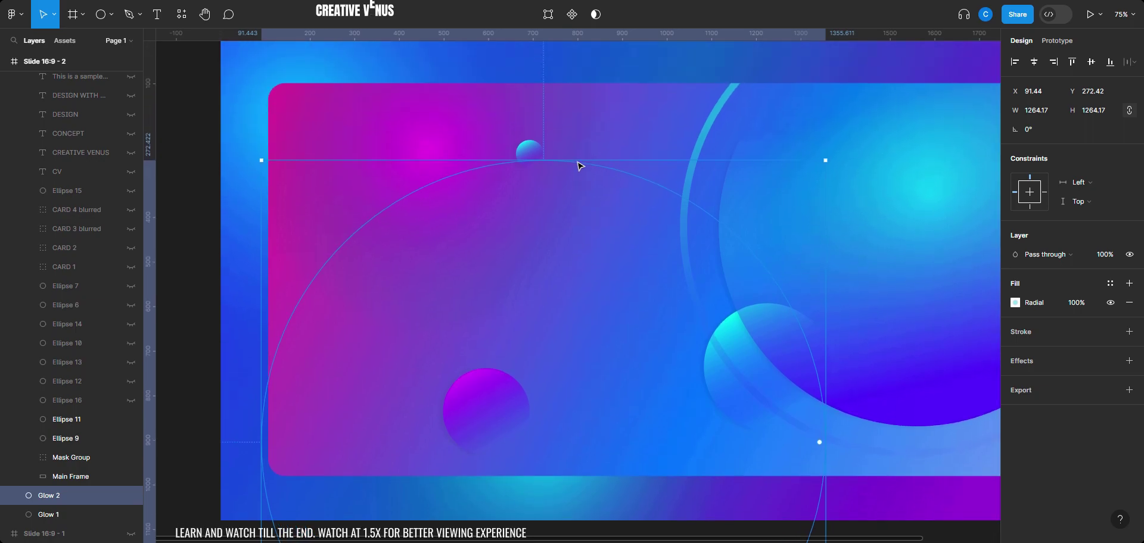
{"action": "left_click", "coordinate": [588, 77]}
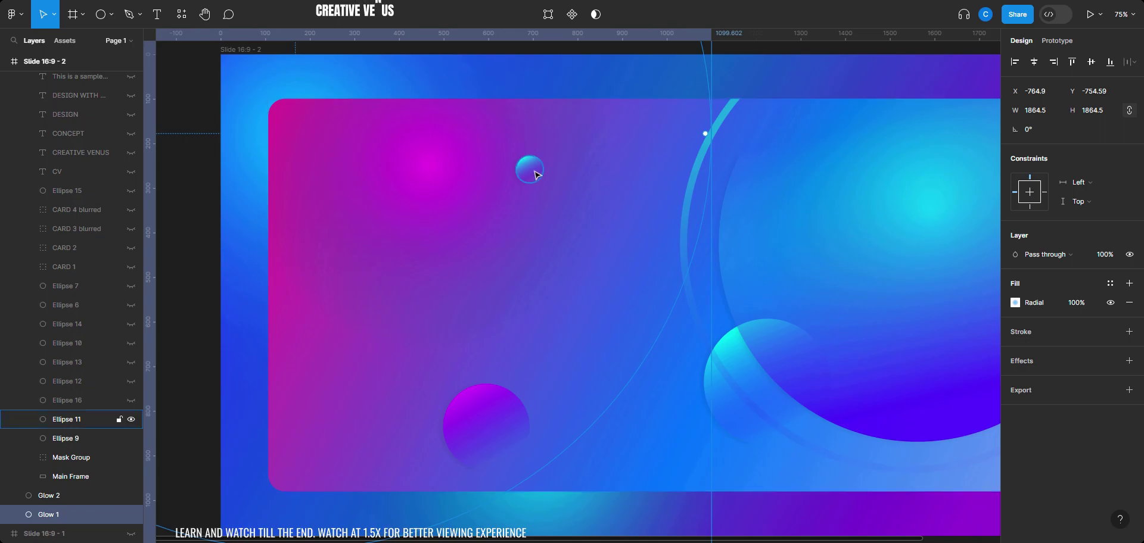
{"action": "scroll", "coordinate": [535, 172], "scroll_direction": "up", "scroll_amount": 5}
{"action": "scroll", "coordinate": [538, 174], "scroll_direction": "down", "scroll_amount": 5}
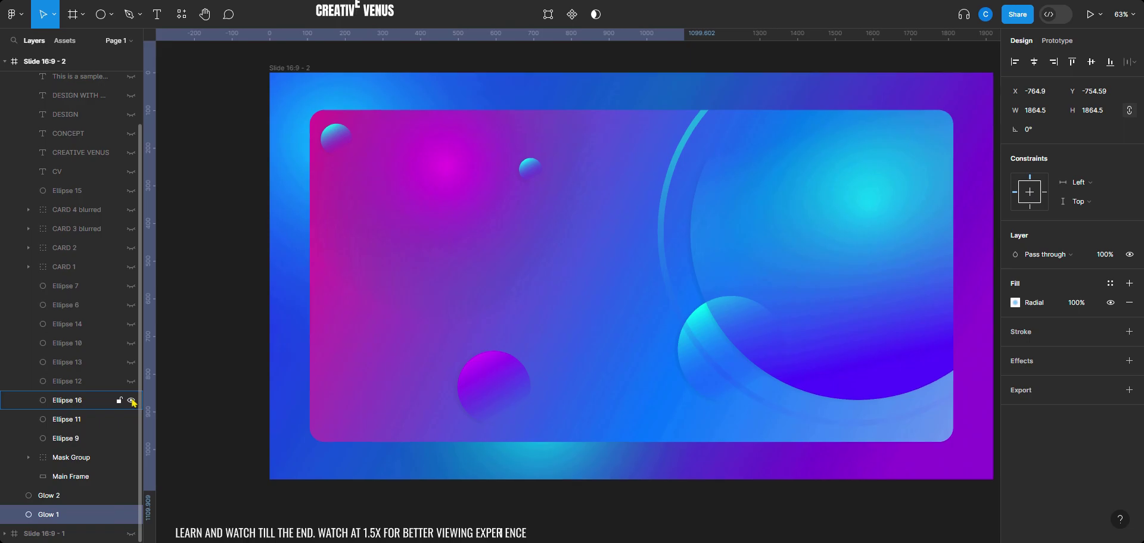
{"action": "scroll", "coordinate": [342, 142], "scroll_direction": "up", "scroll_amount": 8}
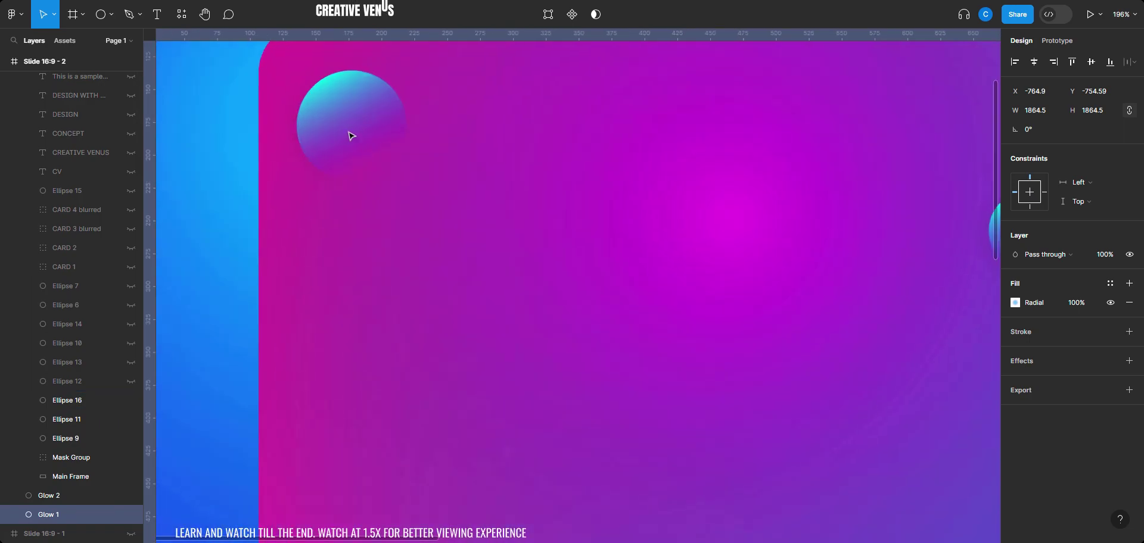
{"action": "scroll", "coordinate": [422, 247], "scroll_direction": "down", "scroll_amount": 2}
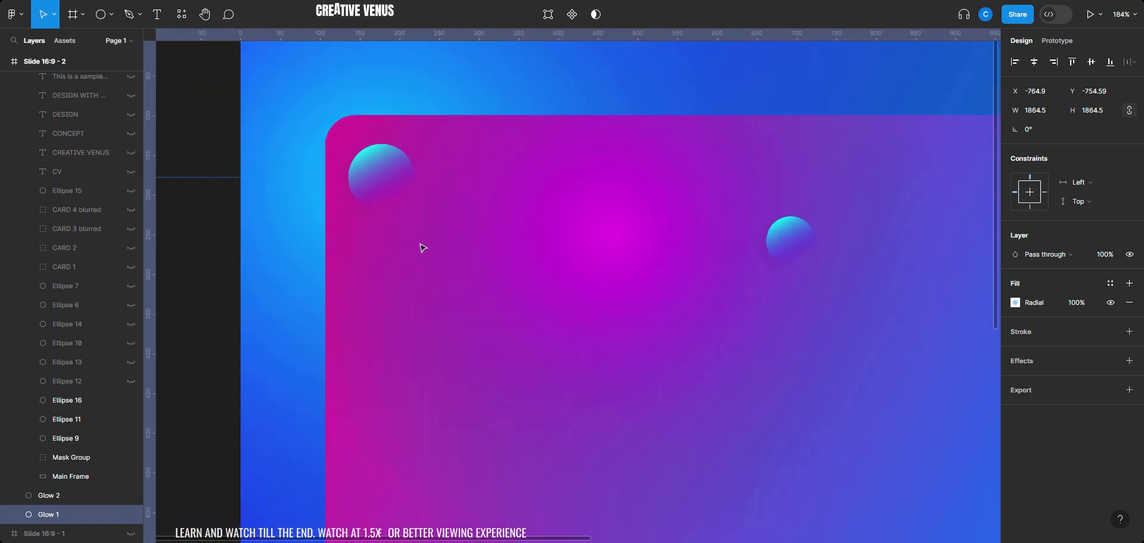
{"action": "scroll", "coordinate": [422, 248], "scroll_direction": "down", "scroll_amount": 4}
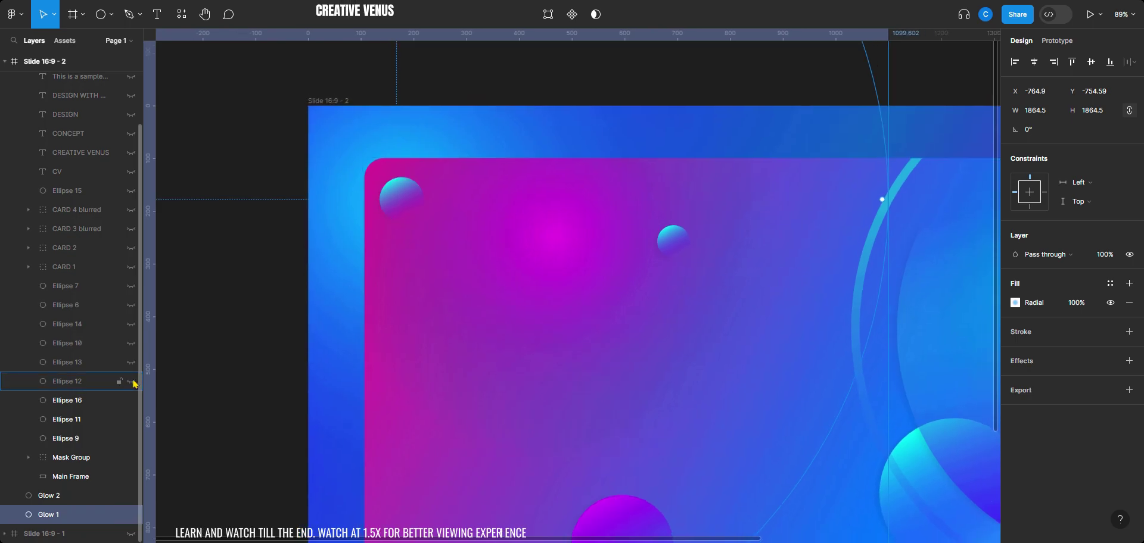
{"action": "scroll", "coordinate": [799, 339], "scroll_direction": "down", "scroll_amount": 4}
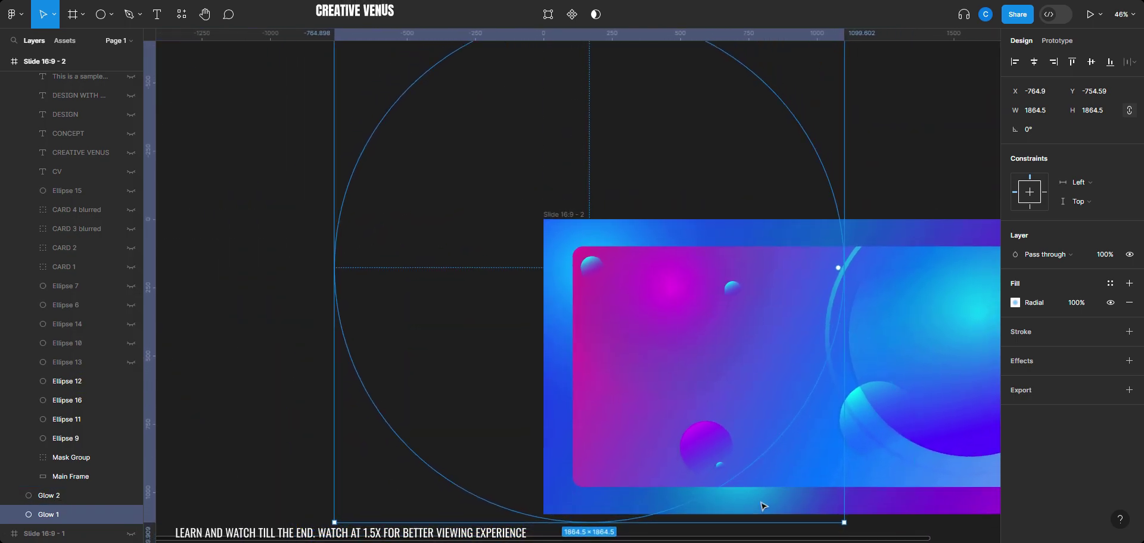
{"action": "scroll", "coordinate": [763, 507], "scroll_direction": "up", "scroll_amount": 8}
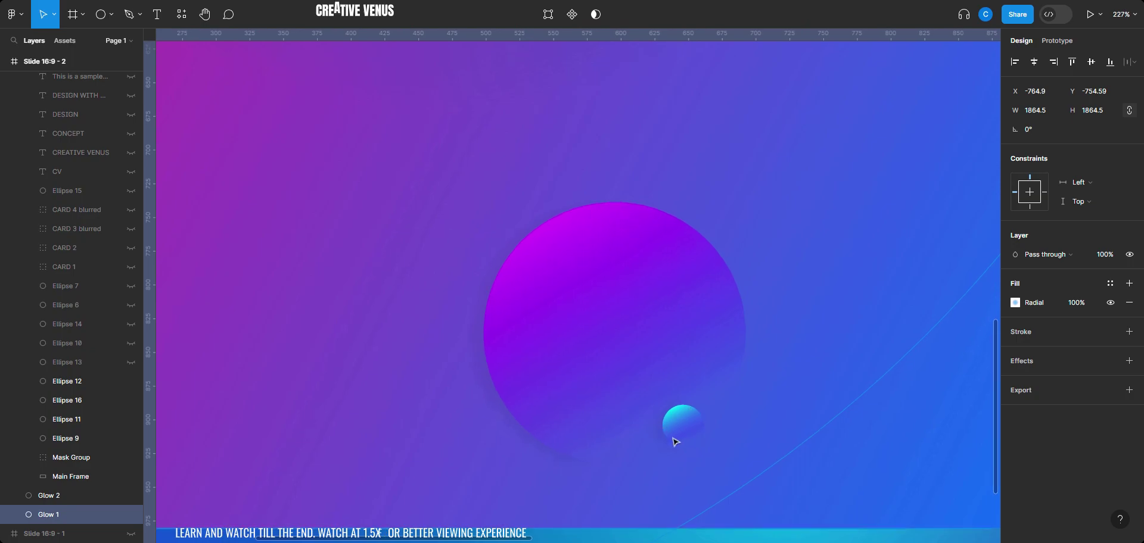
{"action": "scroll", "coordinate": [725, 404], "scroll_direction": "down", "scroll_amount": 6}
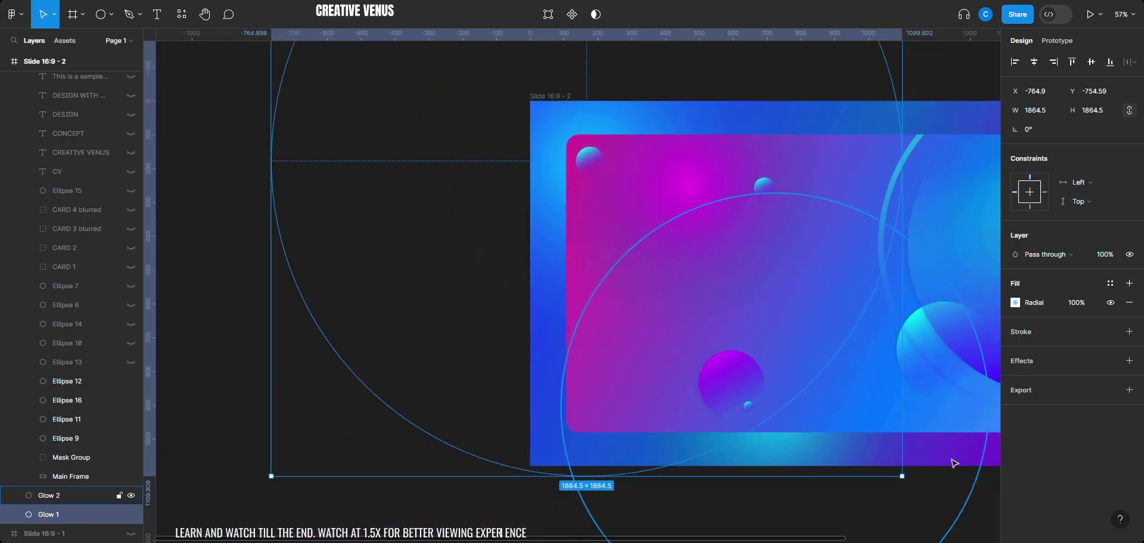
{"action": "scroll", "coordinate": [725, 477], "scroll_direction": "right", "scroll_amount": 3}
{"action": "left_click", "coordinate": [498, 152]}
{"action": "scroll", "coordinate": [498, 152], "scroll_direction": "down", "scroll_amount": 2}
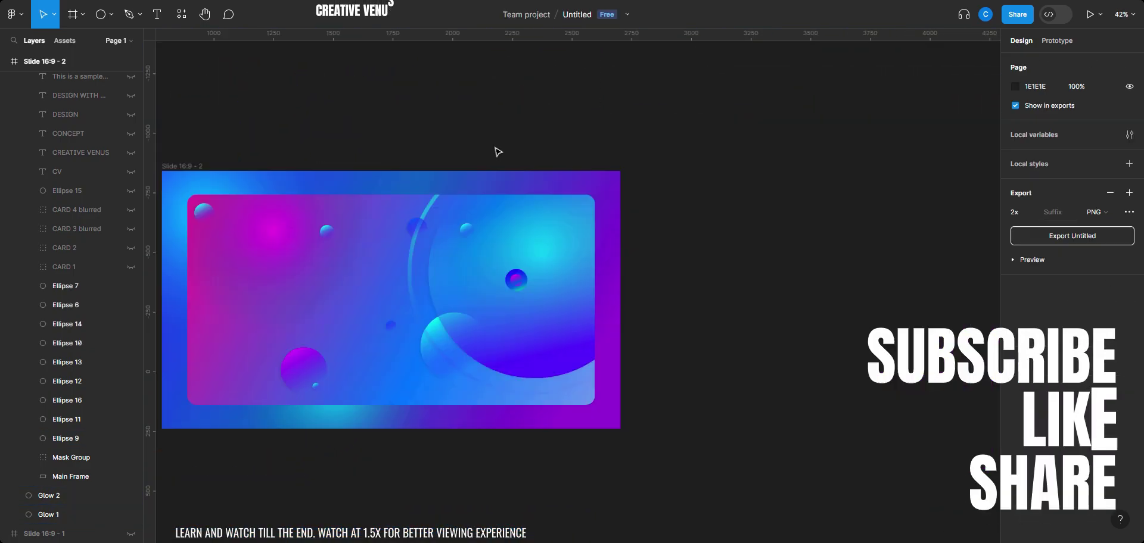
{"action": "scroll", "coordinate": [498, 152], "scroll_direction": "down", "scroll_amount": 1}
{"action": "scroll", "coordinate": [521, 143], "scroll_direction": "left", "scroll_amount": 3}
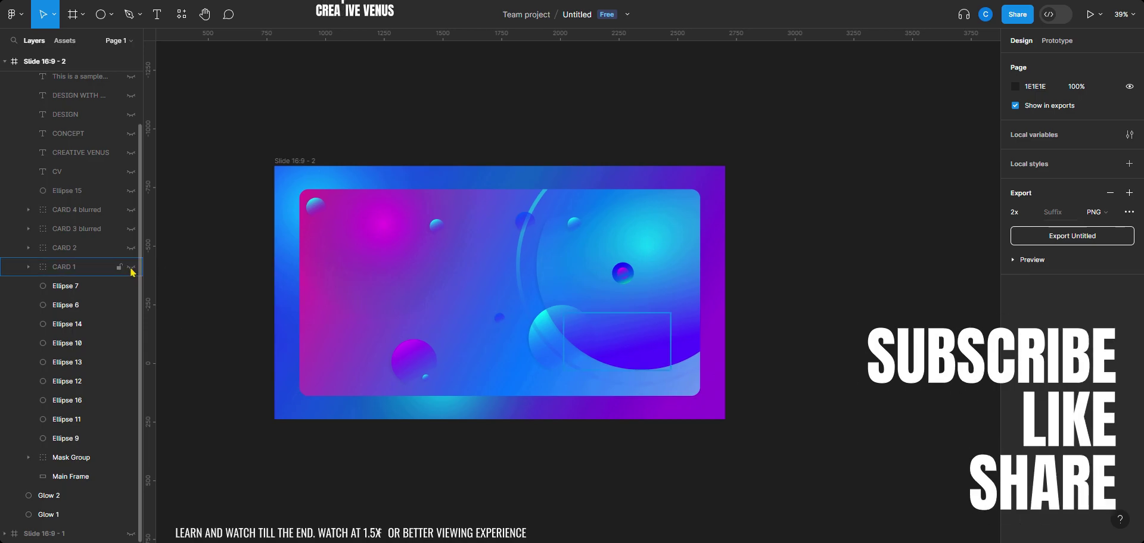
- Unhide CARD 1, hide its text and button layers, then show and select its glass Rectangle 3
{"action": "left_click", "coordinate": [131, 267]}
{"action": "scroll", "coordinate": [614, 352], "scroll_direction": "up", "scroll_amount": 8}
{"action": "scroll", "coordinate": [620, 347], "scroll_direction": "down", "scroll_amount": 3}
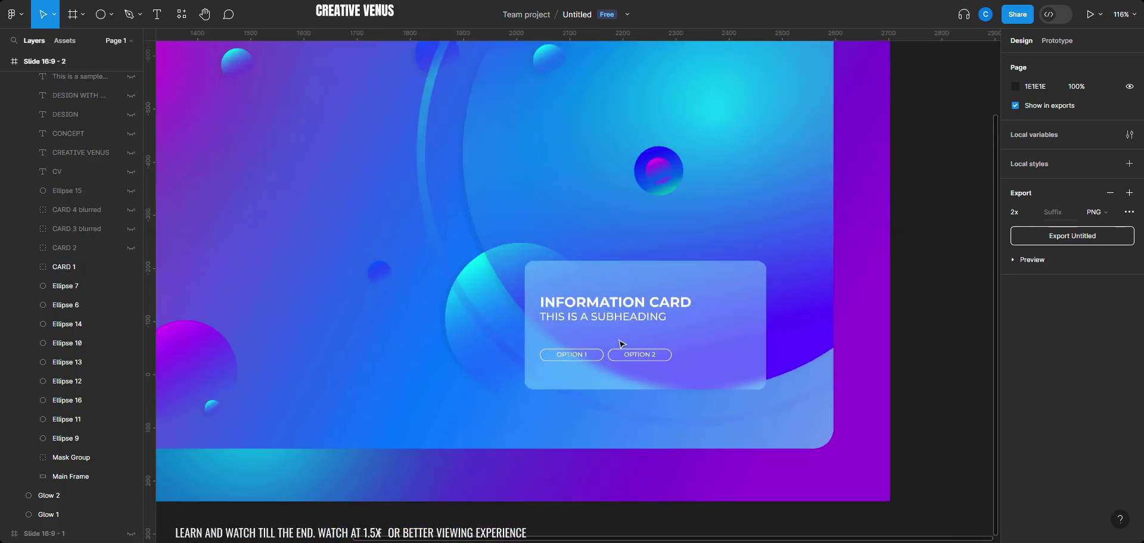
{"action": "left_click", "coordinate": [29, 267]}
{"action": "left_click_drag", "start_coordinate": [131, 286], "coordinate": [130, 366]}
{"action": "left_click", "coordinate": [129, 363]}
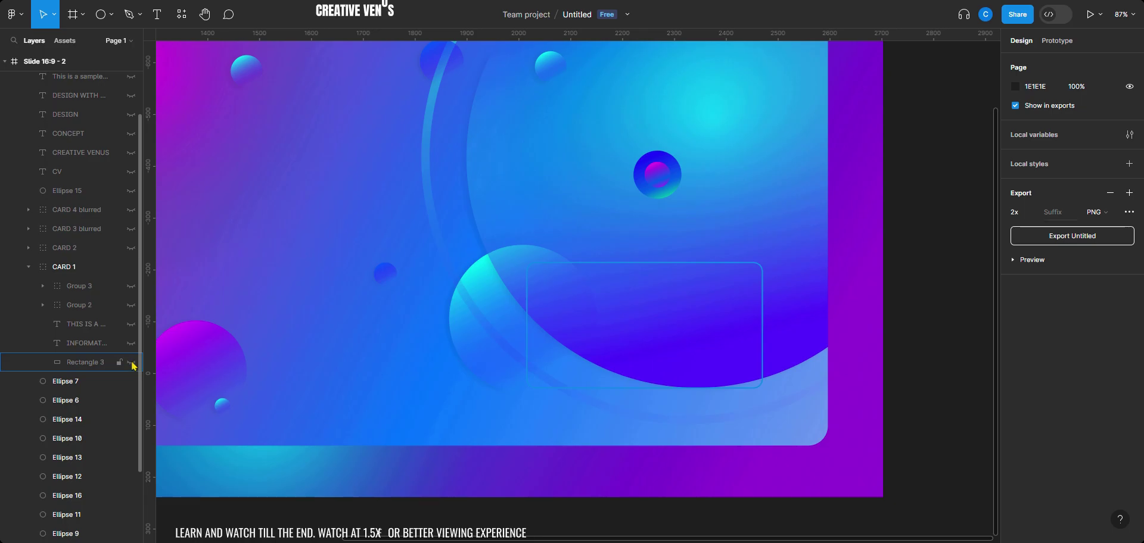
{"action": "left_click", "coordinate": [636, 326]}
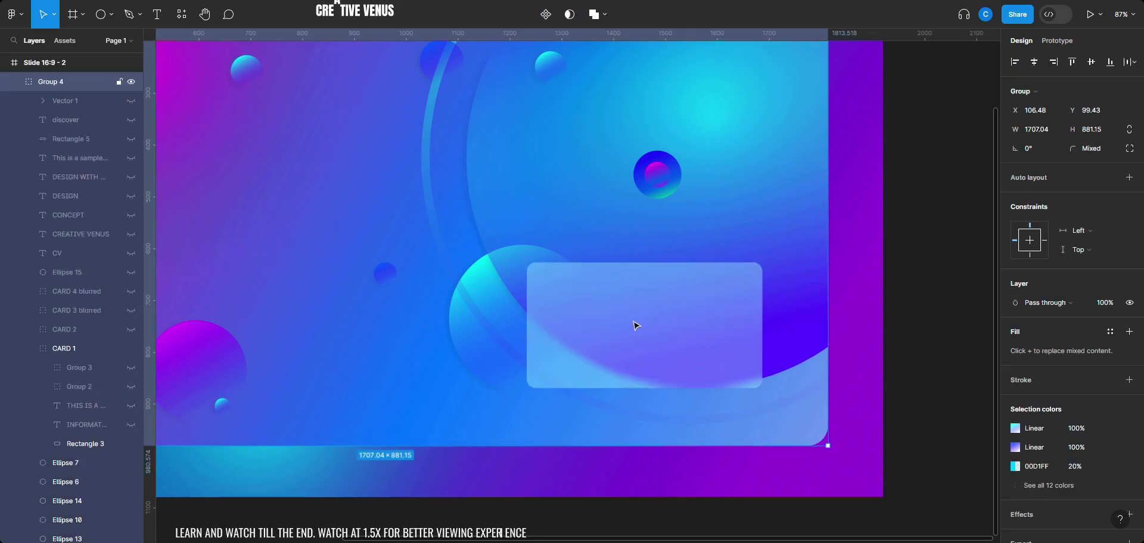
{"action": "left_click", "coordinate": [101, 448]}
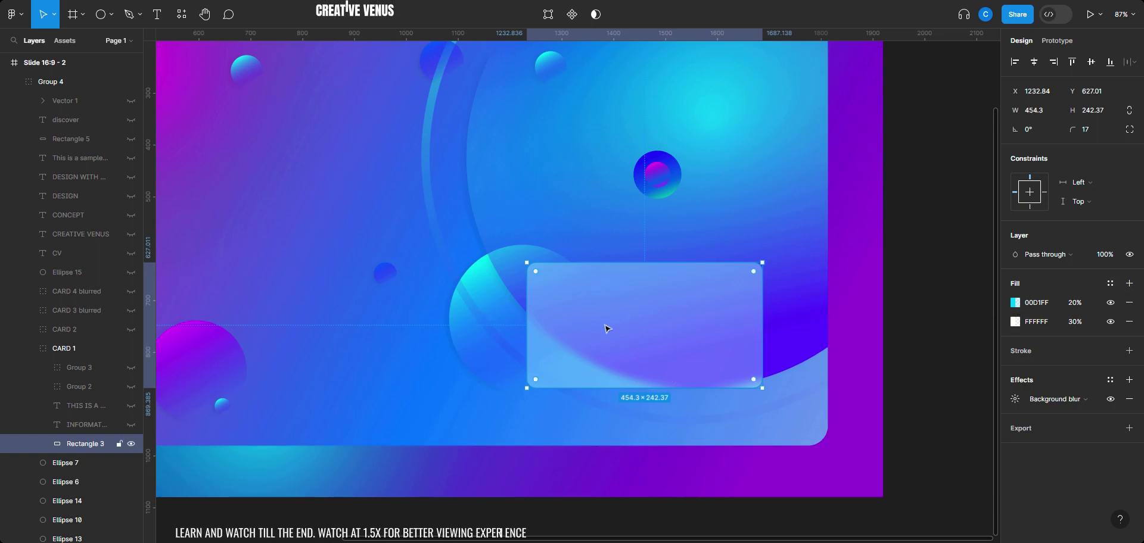
{"action": "left_click_drag", "start_coordinate": [605, 327], "coordinate": [615, 309]}
{"action": "key", "text": "ctrl+z"}
{"action": "left_click", "coordinate": [1041, 399]}
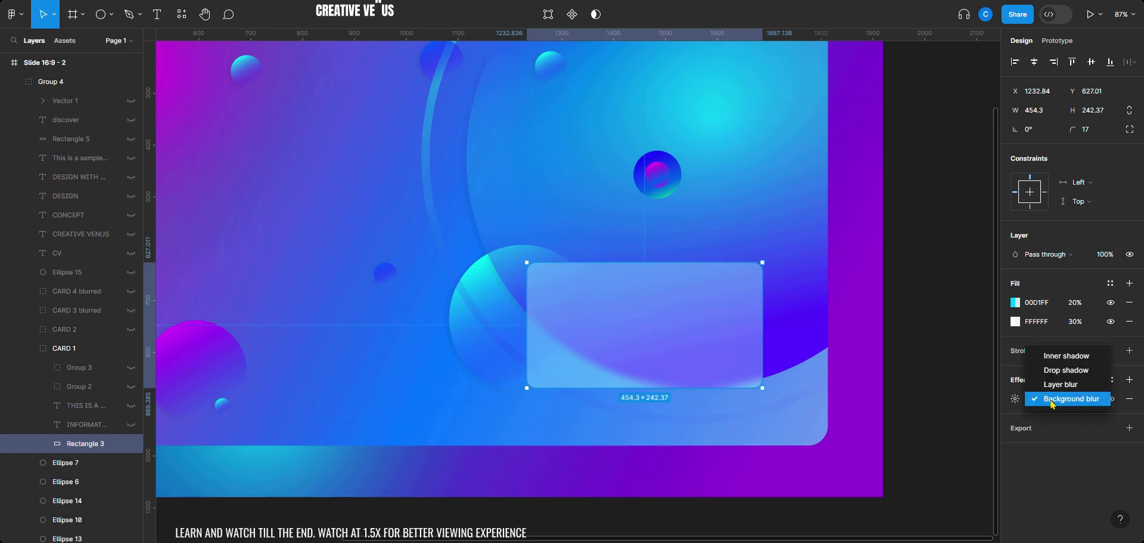
{"action": "left_click", "coordinate": [1049, 399]}
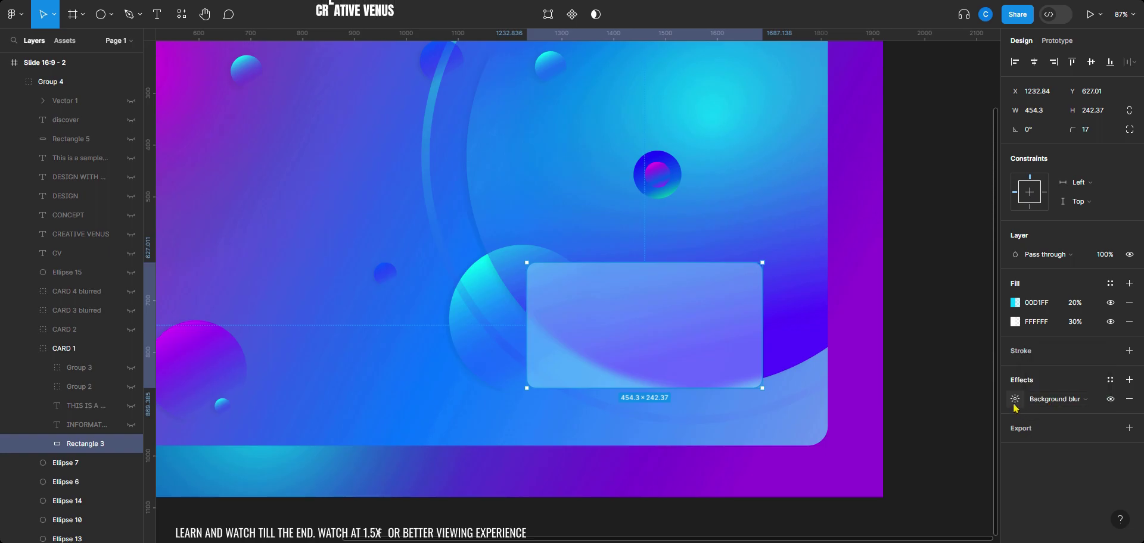
{"action": "left_click", "coordinate": [1015, 399]}
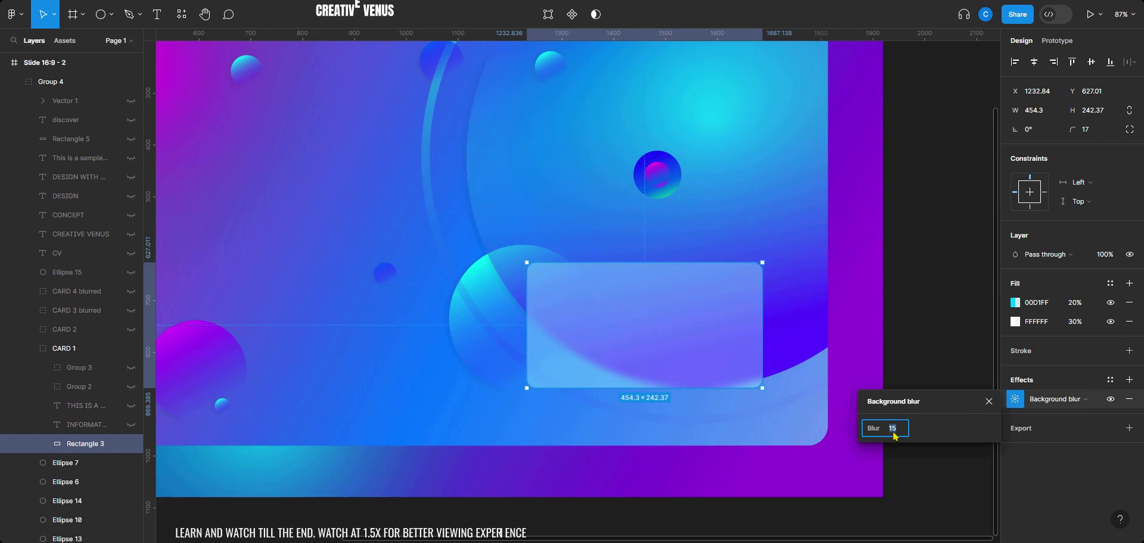
{"action": "left_click", "coordinate": [938, 479]}
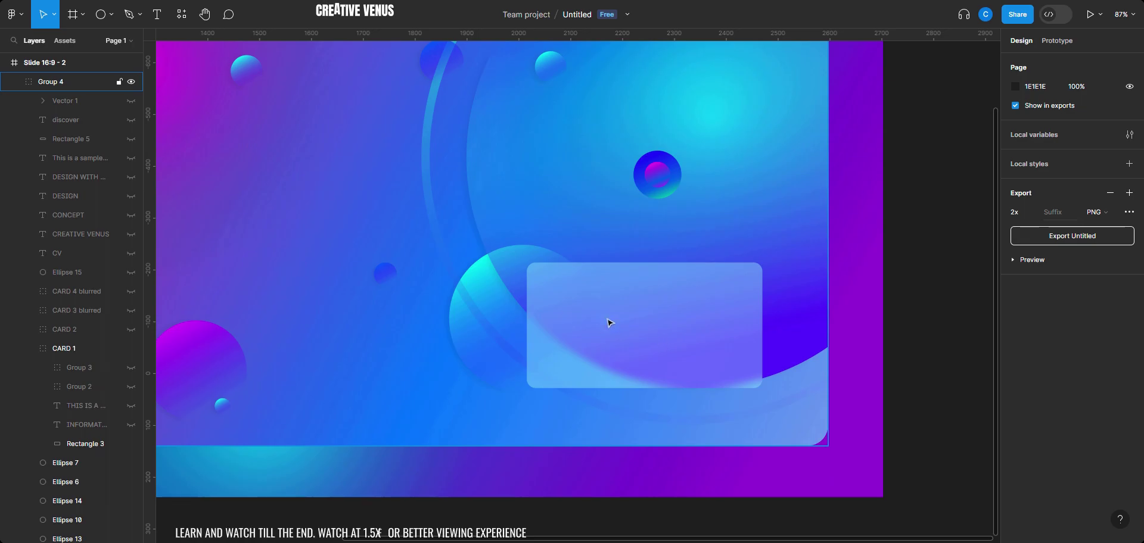
- Show the INFORMATION CARD heading and THIS IS A SUBHEADING text on CARD 1
{"action": "left_click", "coordinate": [131, 425]}
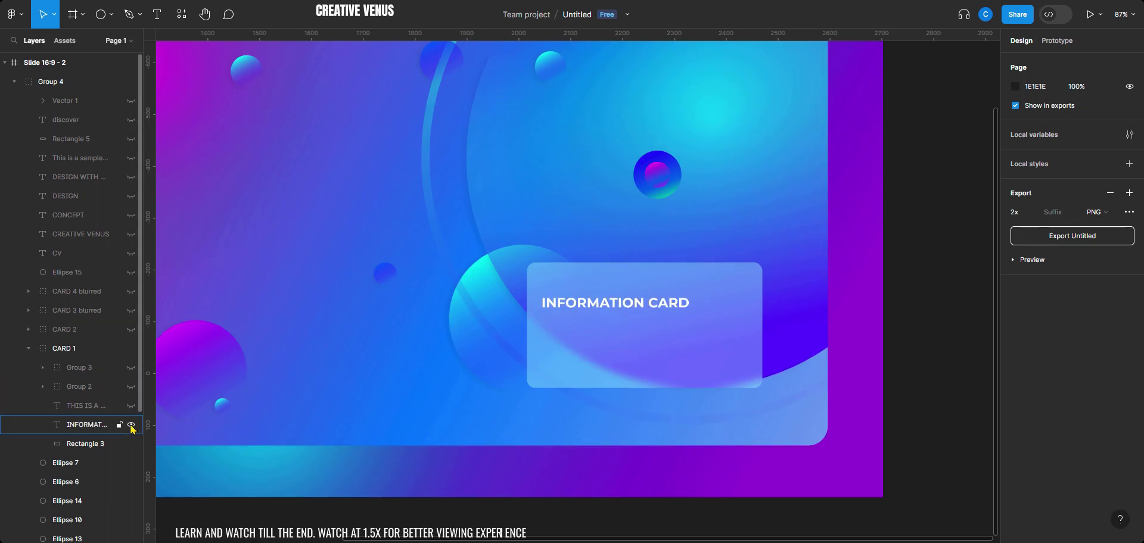
{"action": "left_click", "coordinate": [600, 306]}
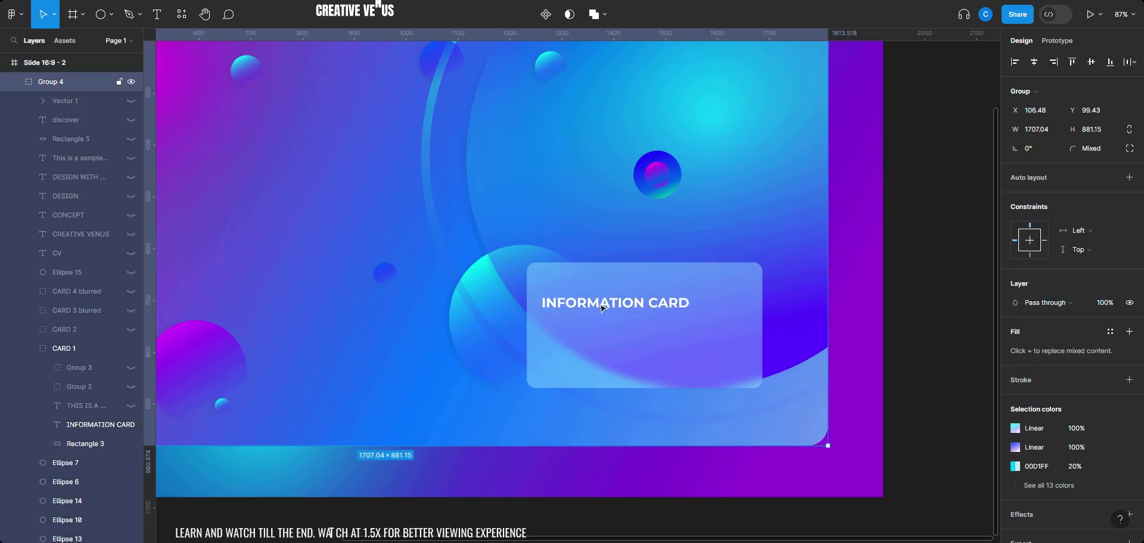
{"action": "left_click", "coordinate": [137, 425]}
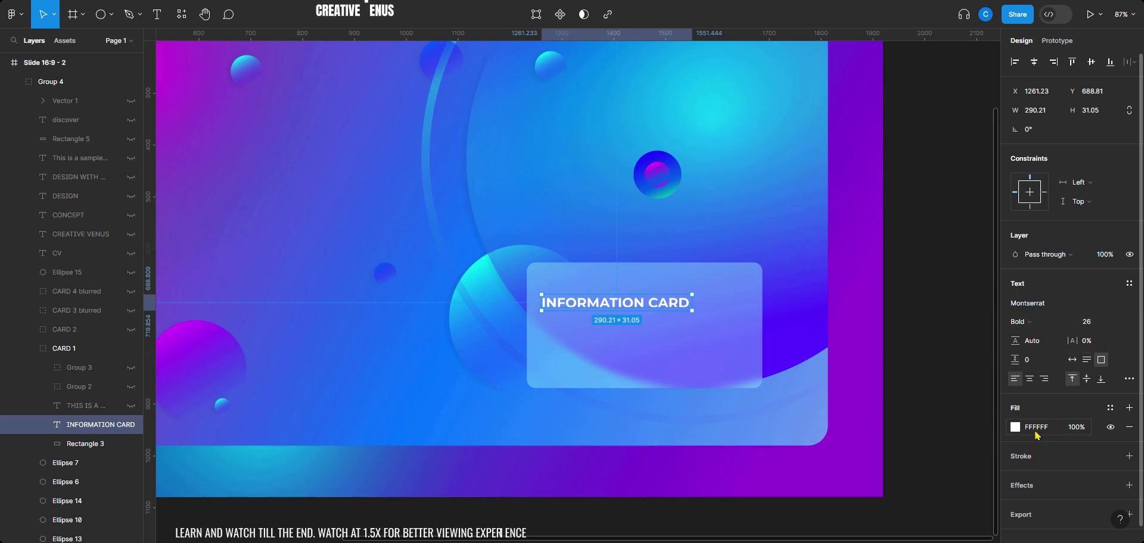
{"action": "left_click", "coordinate": [132, 406]}
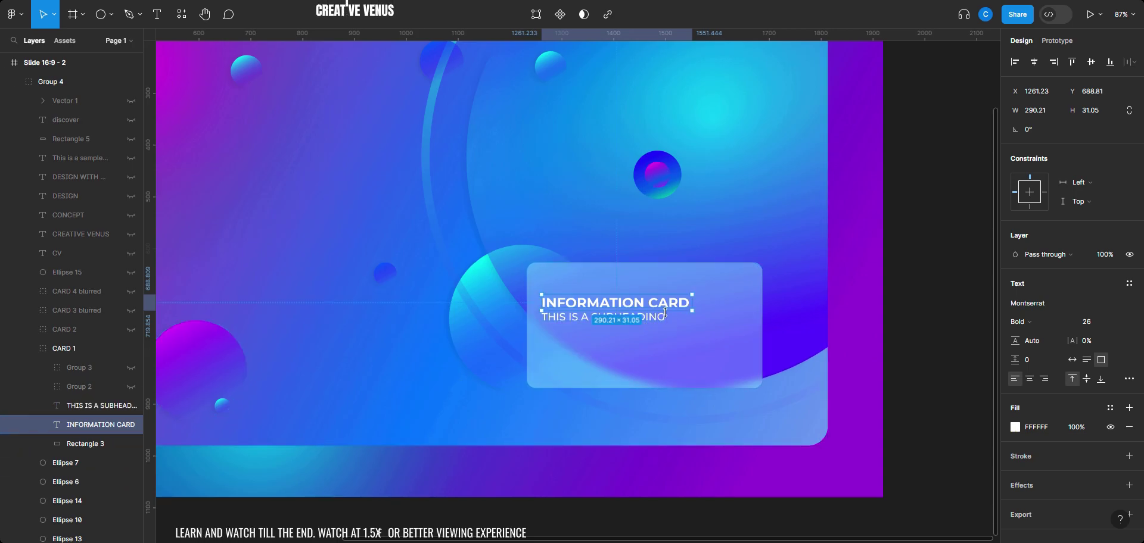
- Show the OPTION 1 and OPTION 2 buttons on the card
{"action": "left_click", "coordinate": [132, 387]}
{"action": "scroll", "coordinate": [613, 378], "scroll_direction": "up", "scroll_amount": 8}
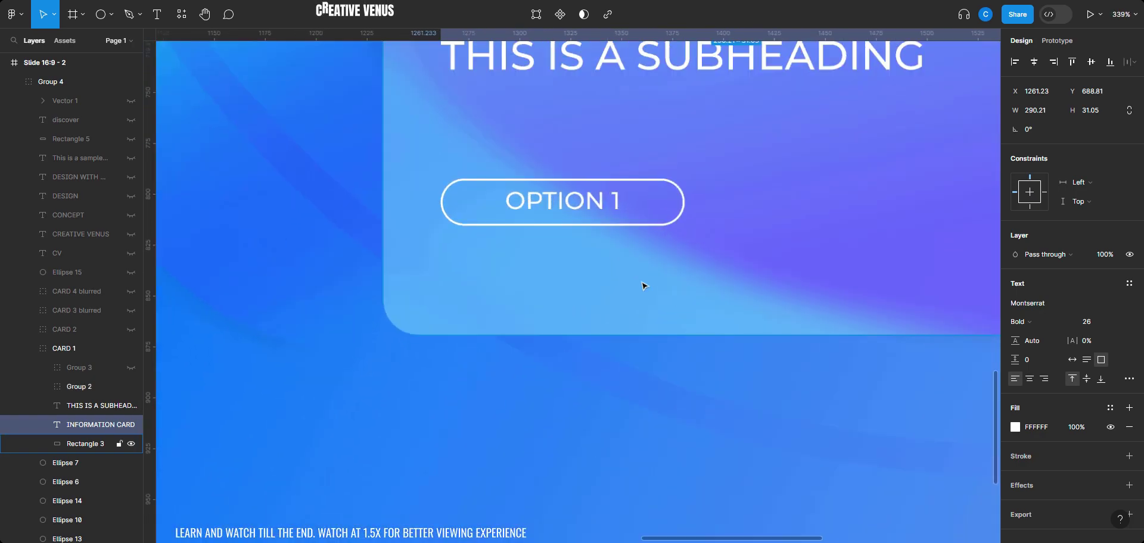
{"action": "scroll", "coordinate": [642, 286], "scroll_direction": "down", "scroll_amount": 8}
{"action": "left_click_drag", "start_coordinate": [654, 365], "coordinate": [503, 447]}
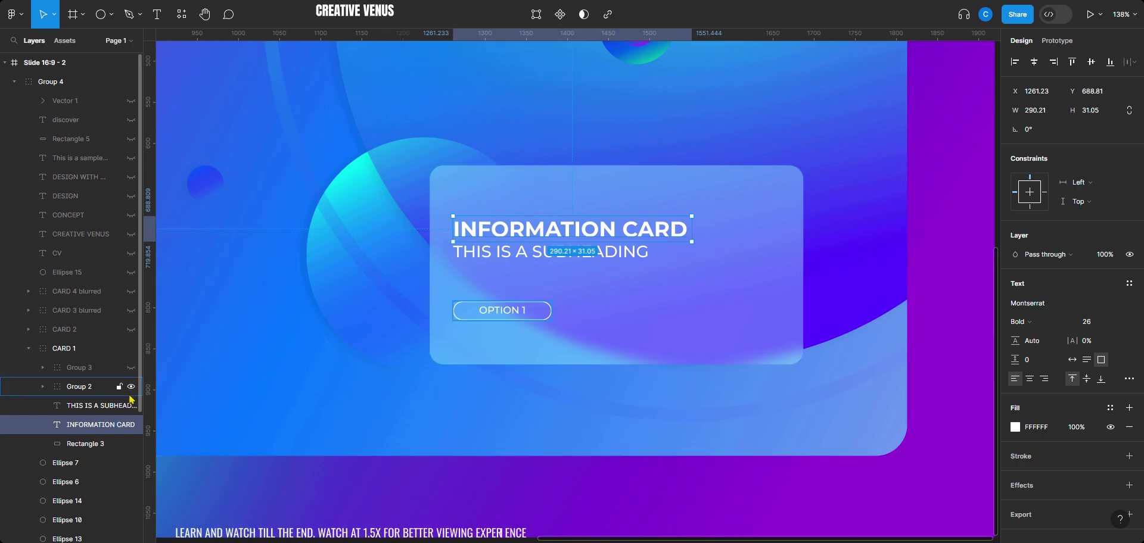
{"action": "left_click", "coordinate": [131, 367]}
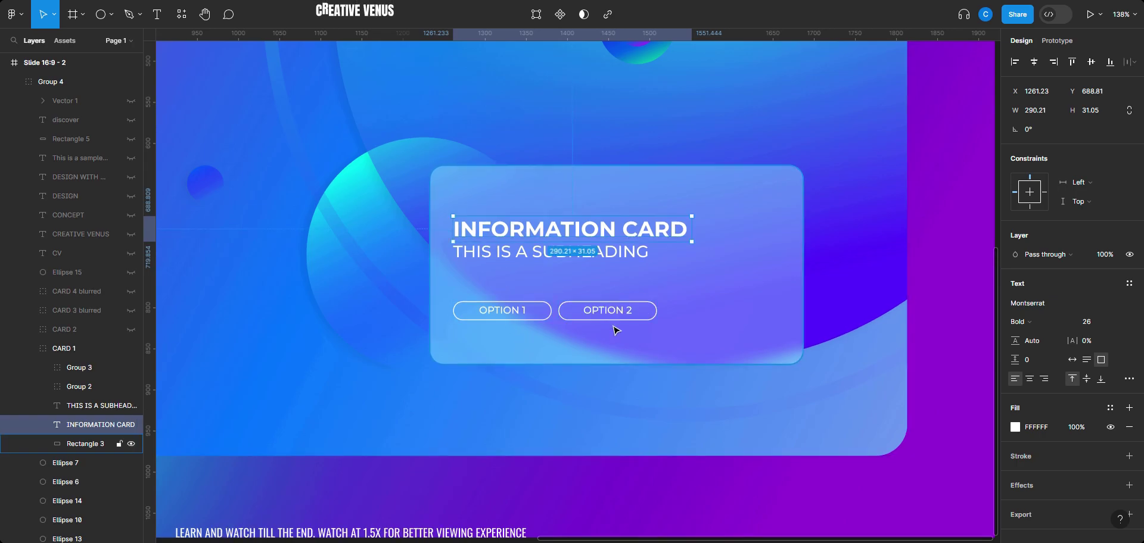
{"action": "scroll", "coordinate": [644, 307], "scroll_direction": "down", "scroll_amount": 5}
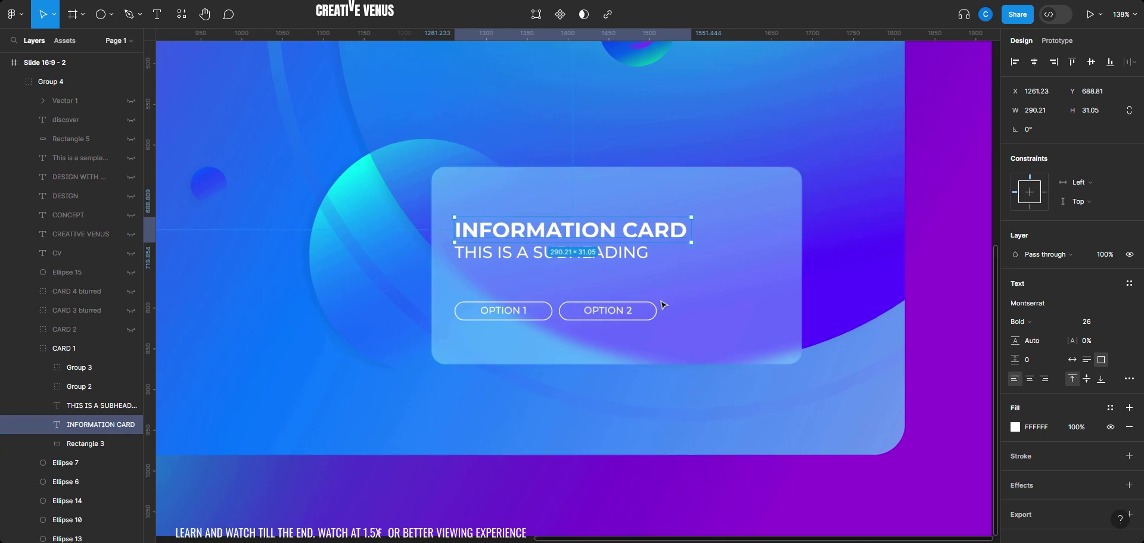
{"action": "scroll", "coordinate": [663, 305], "scroll_direction": "up", "scroll_amount": 3}
{"action": "scroll", "coordinate": [496, 316], "scroll_direction": "up", "scroll_amount": 2}
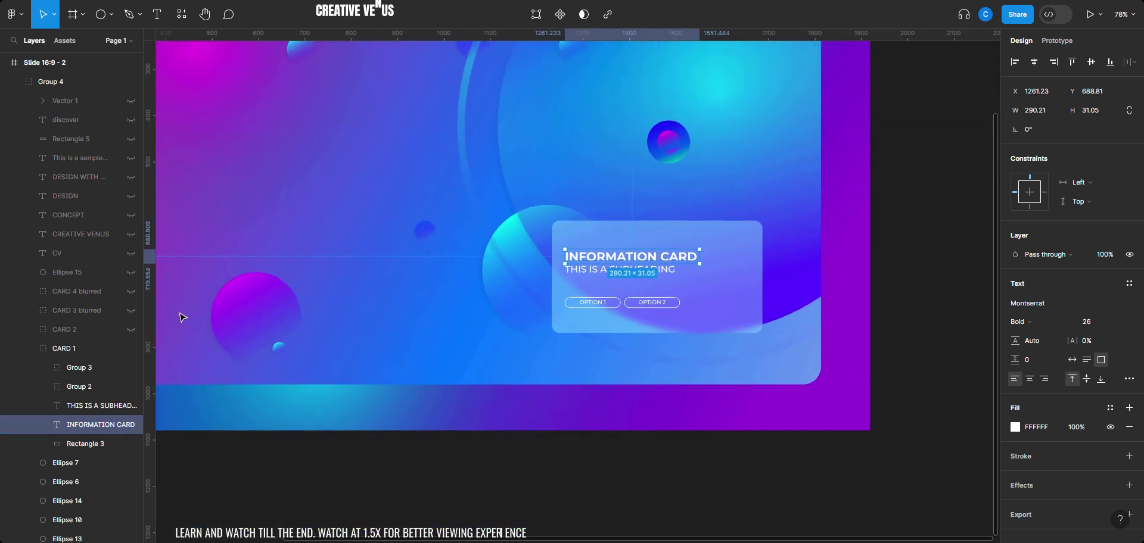
- Unhide the CARD 2 information card and the tilted CARD 3 blurred card
{"action": "left_click", "coordinate": [131, 330]}
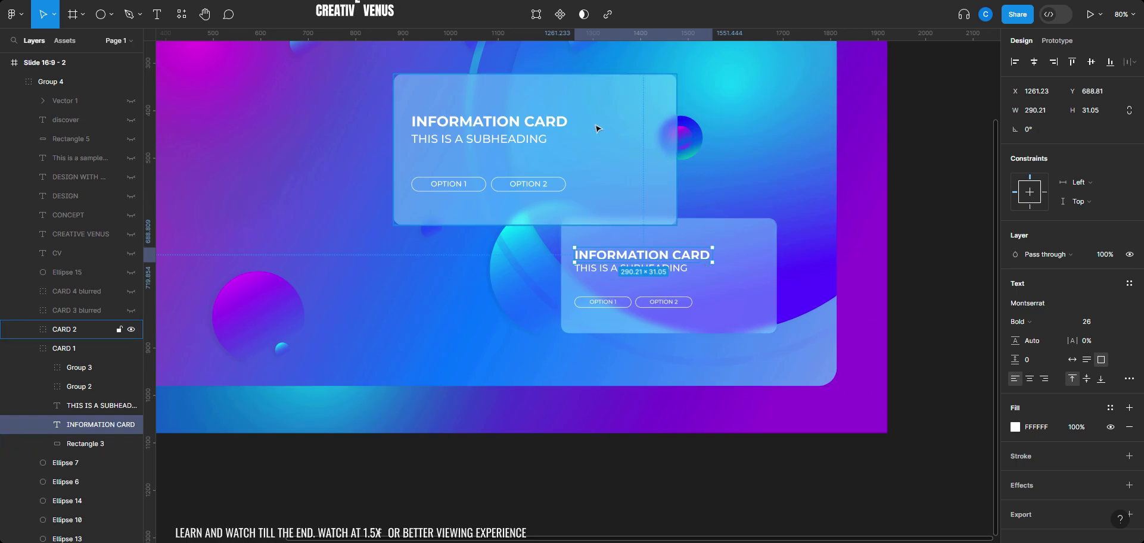
{"action": "scroll", "coordinate": [598, 128], "scroll_direction": "up", "scroll_amount": 5}
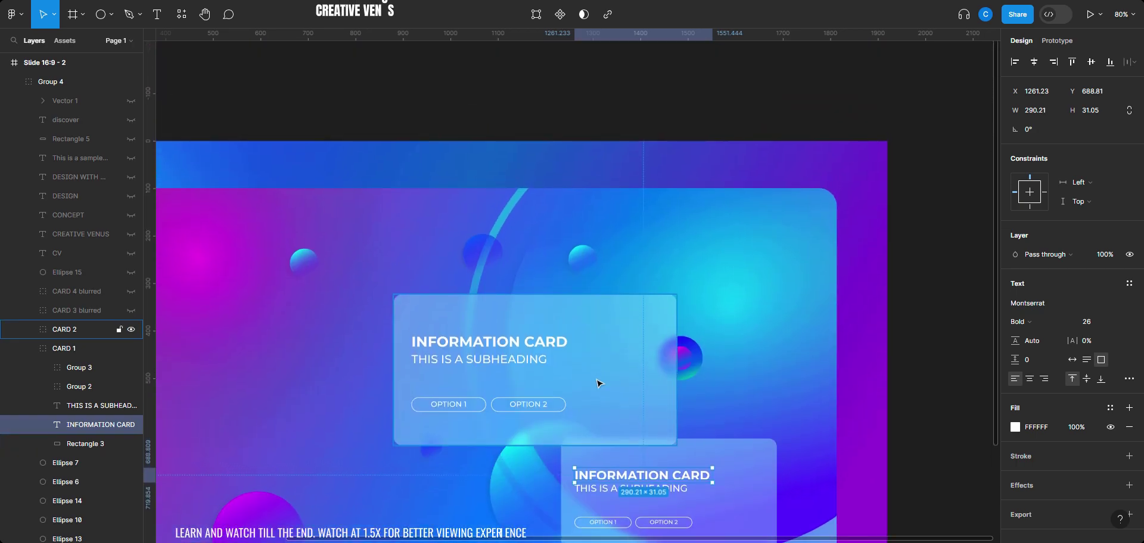
{"action": "left_click", "coordinate": [602, 386]}
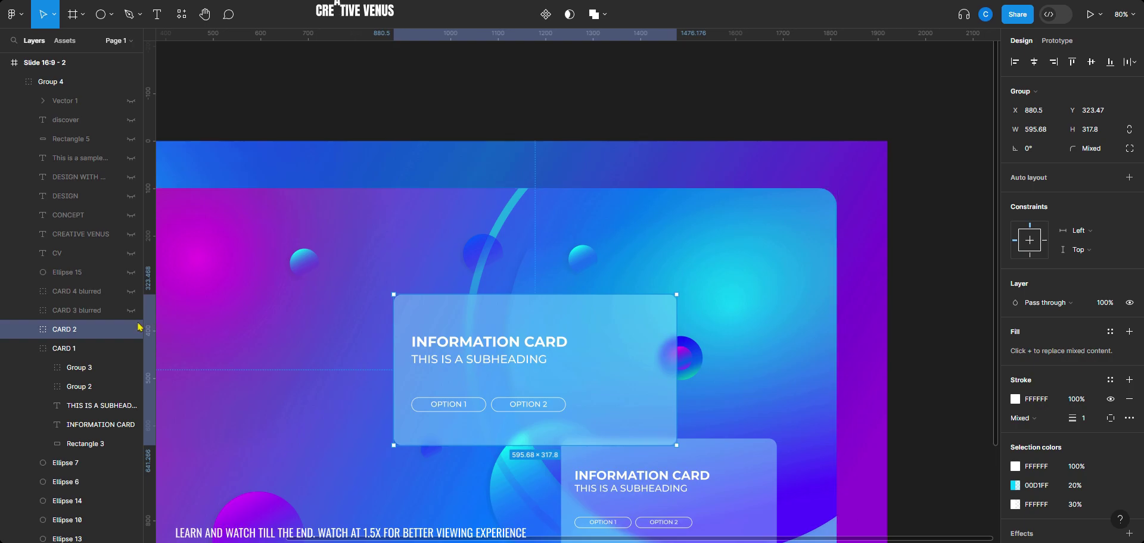
{"action": "left_click", "coordinate": [28, 349]}
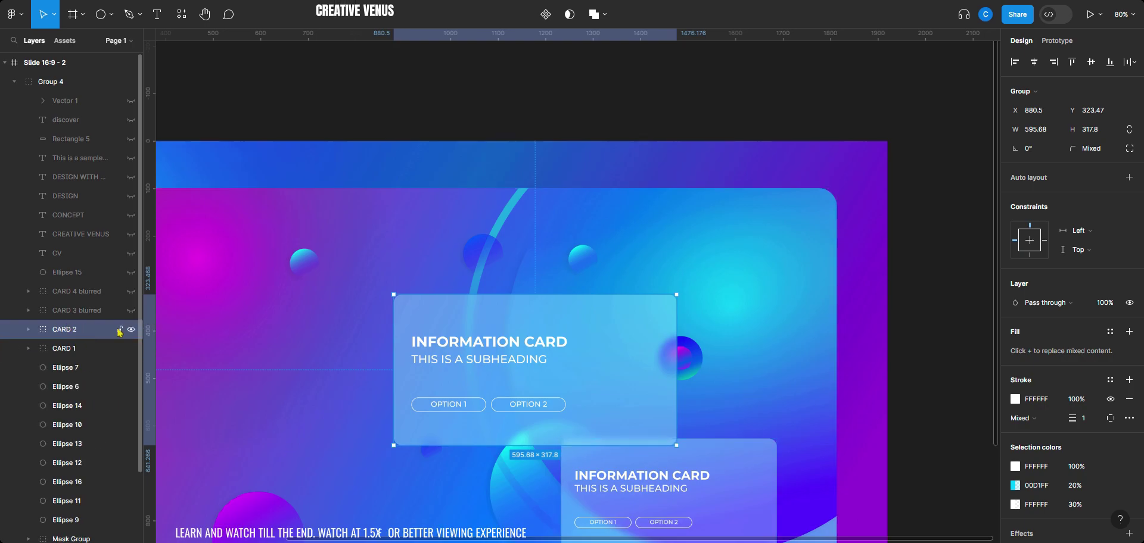
{"action": "scroll", "coordinate": [439, 212], "scroll_direction": "down", "scroll_amount": 5}
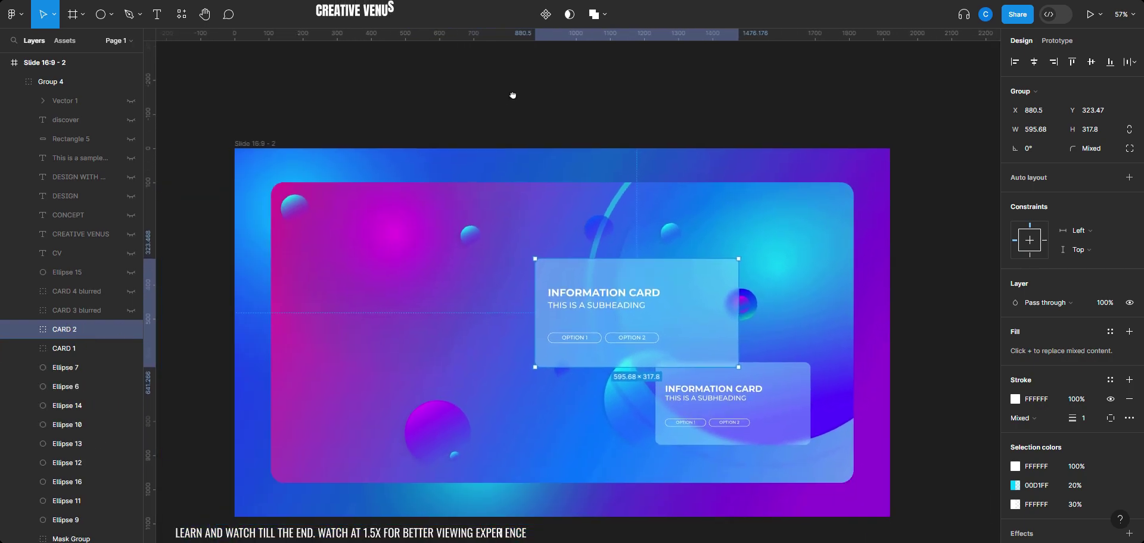
{"action": "scroll", "coordinate": [512, 96], "scroll_direction": "down", "scroll_amount": 2}
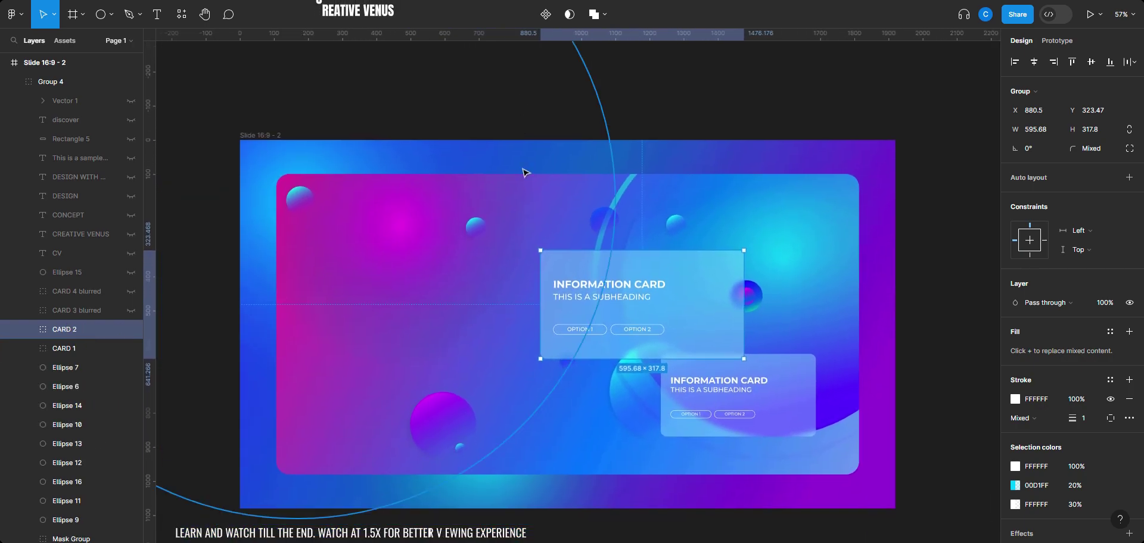
{"action": "left_click", "coordinate": [131, 309]}
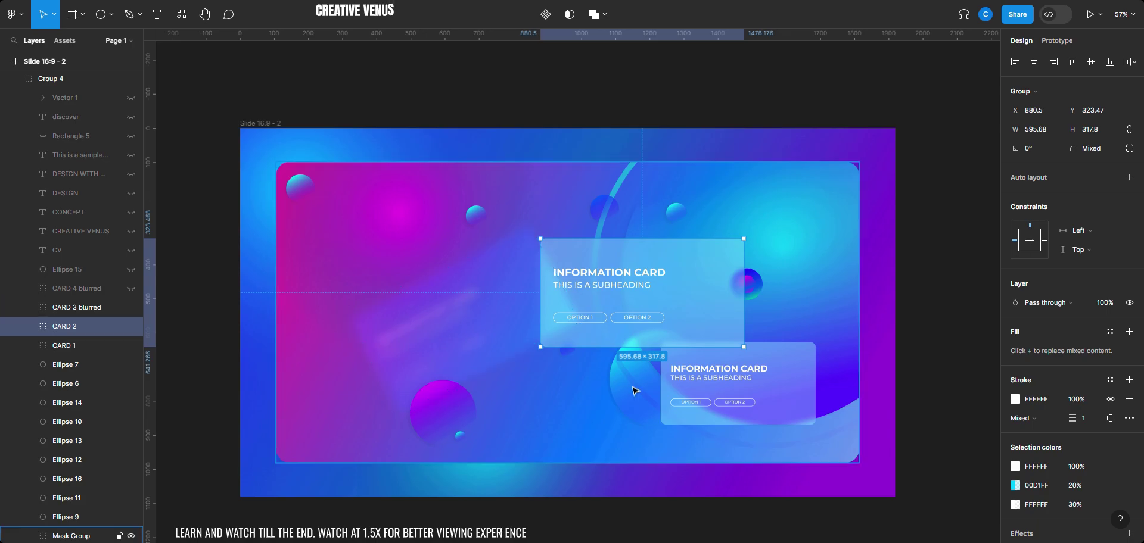
{"action": "left_click", "coordinate": [478, 332]}
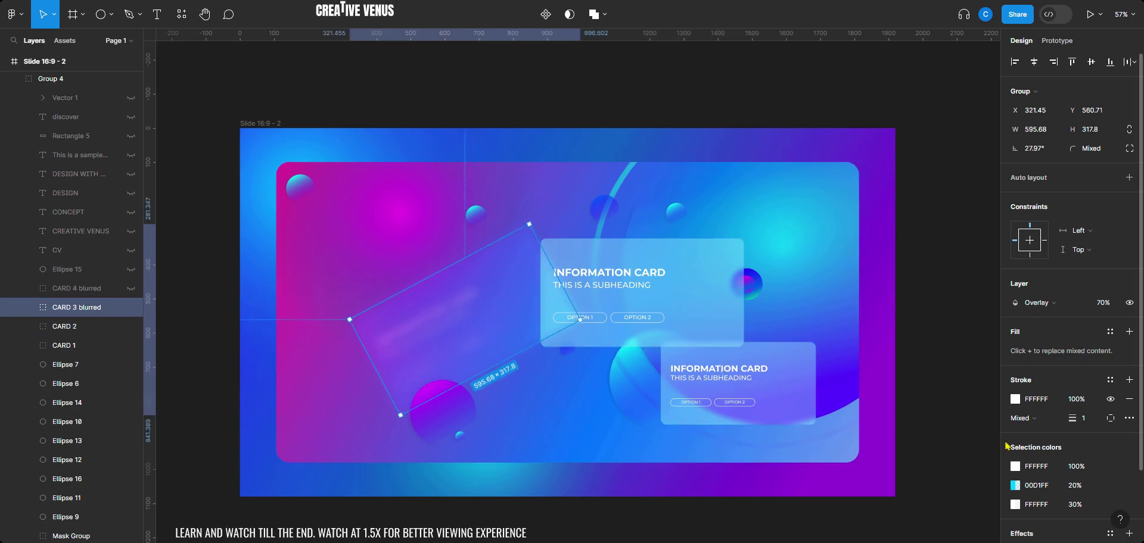
{"action": "scroll", "coordinate": [1056, 453], "scroll_direction": "down", "scroll_amount": 3}
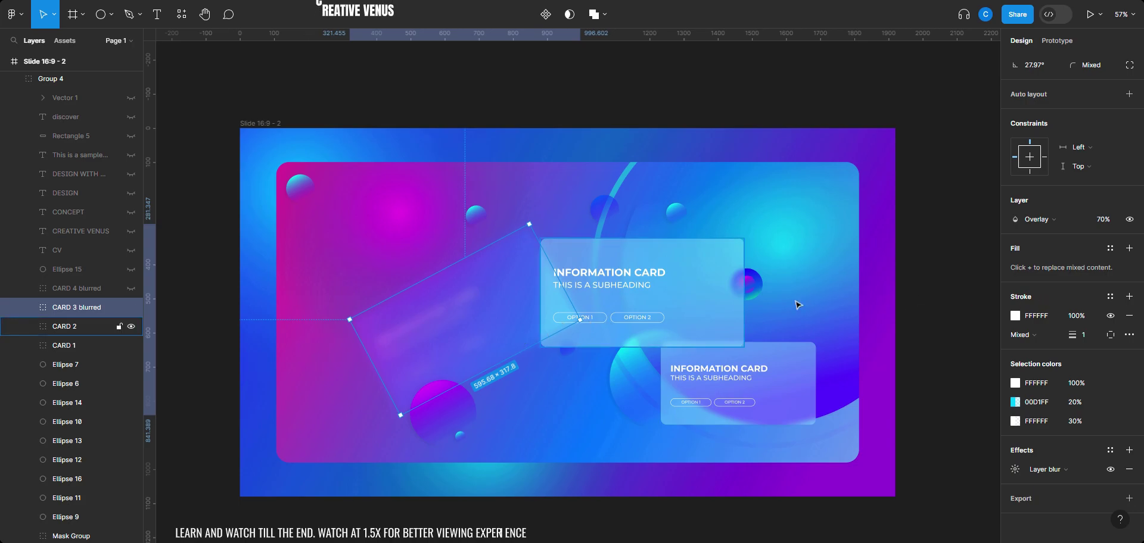
{"action": "left_click", "coordinate": [1053, 472]}
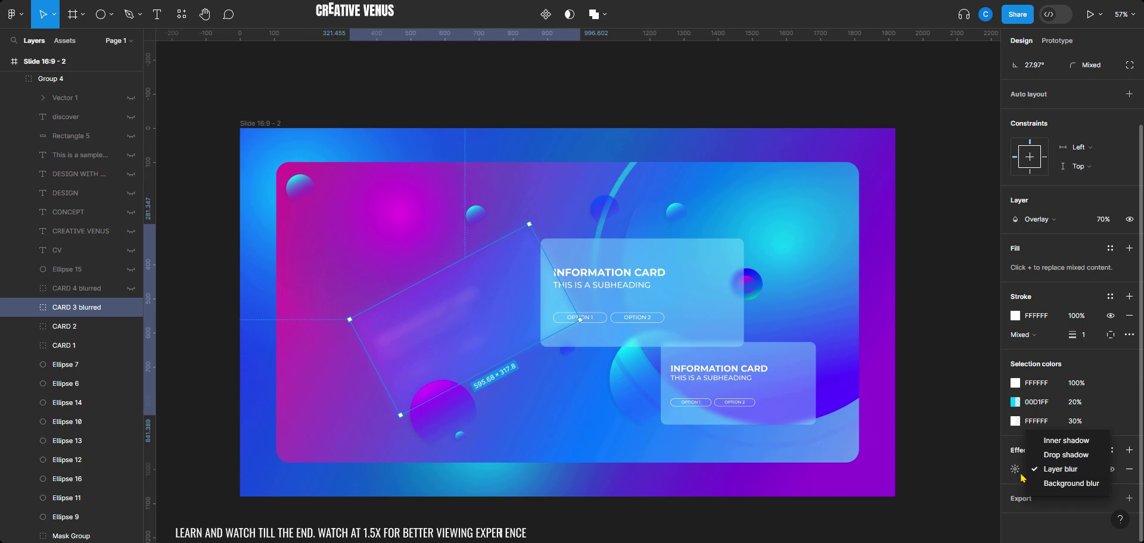
{"action": "left_click", "coordinate": [1060, 469]}
{"action": "left_click", "coordinate": [1016, 470]}
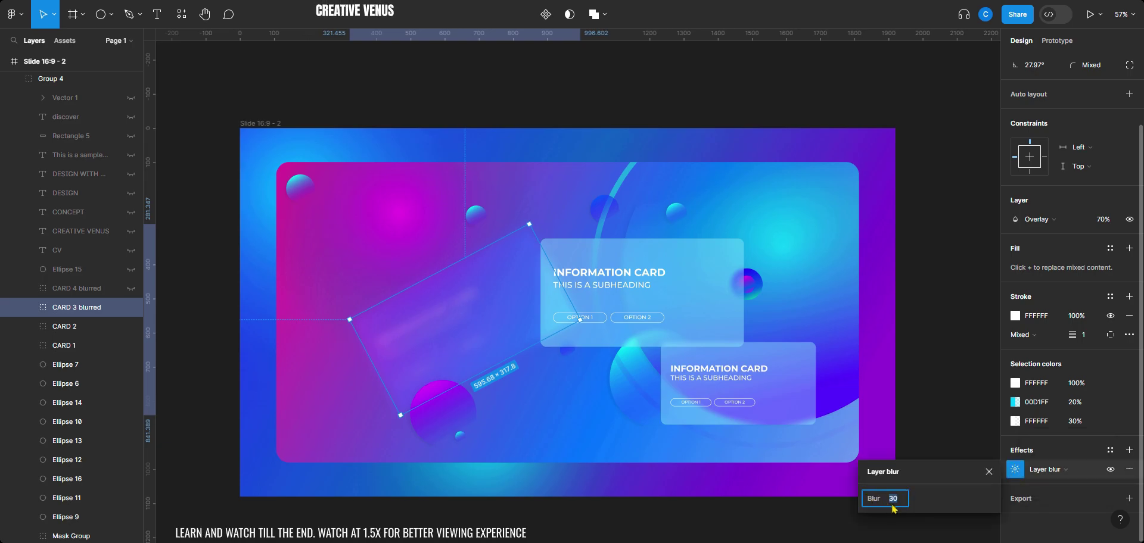
{"action": "left_click", "coordinate": [932, 387]}
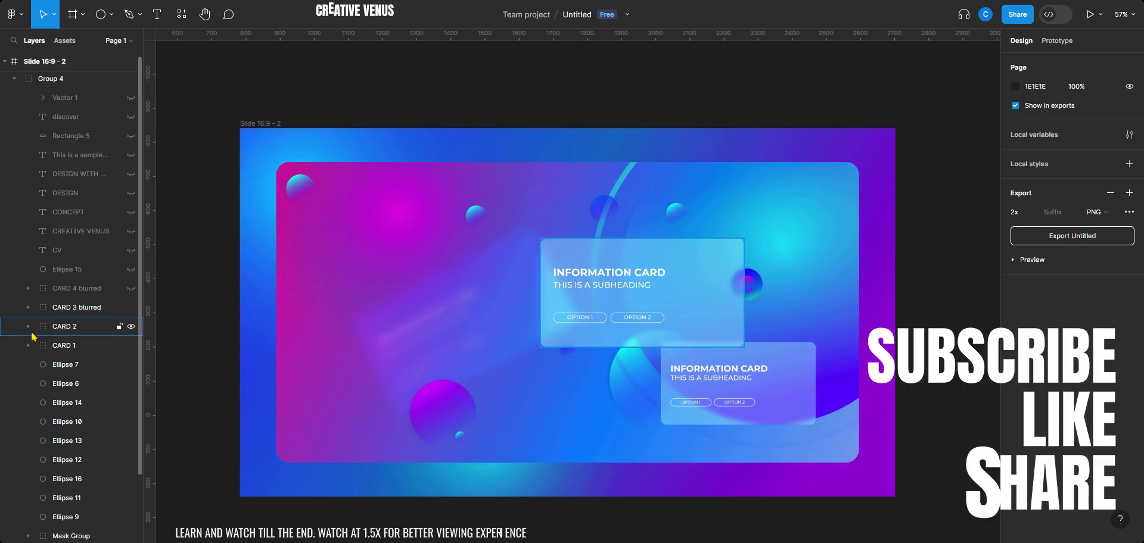
- Show the Ellipse 15 badge circle and its CV text
{"action": "left_click", "coordinate": [28, 288]}
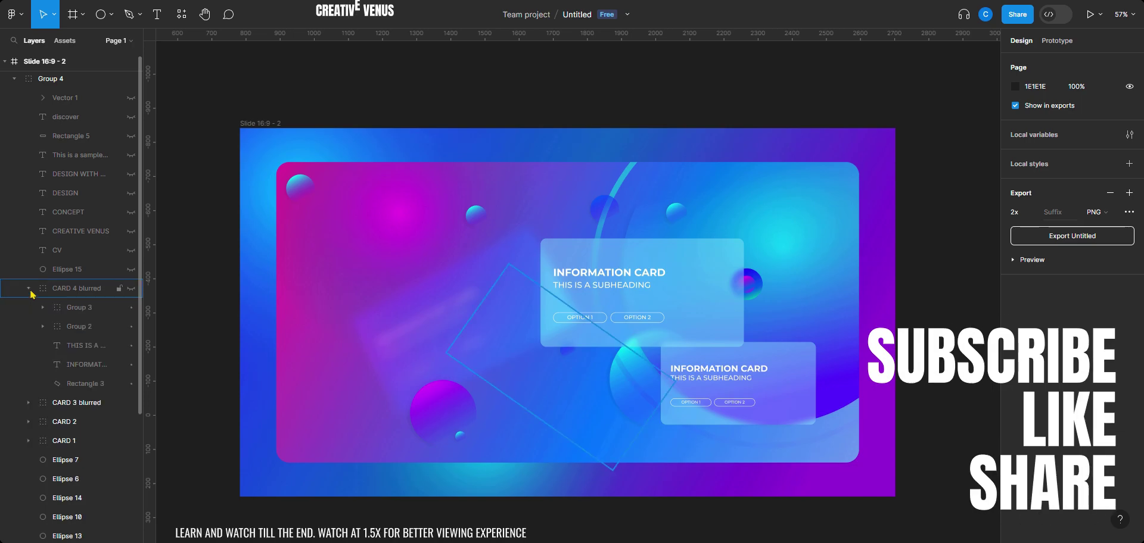
{"action": "left_click", "coordinate": [28, 288]}
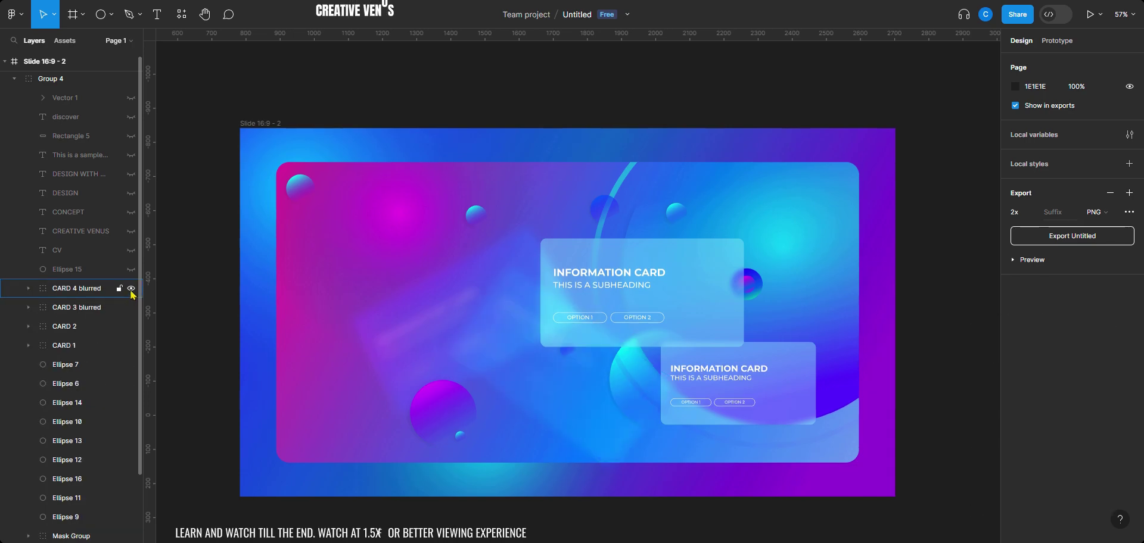
{"action": "left_click", "coordinate": [28, 346]}
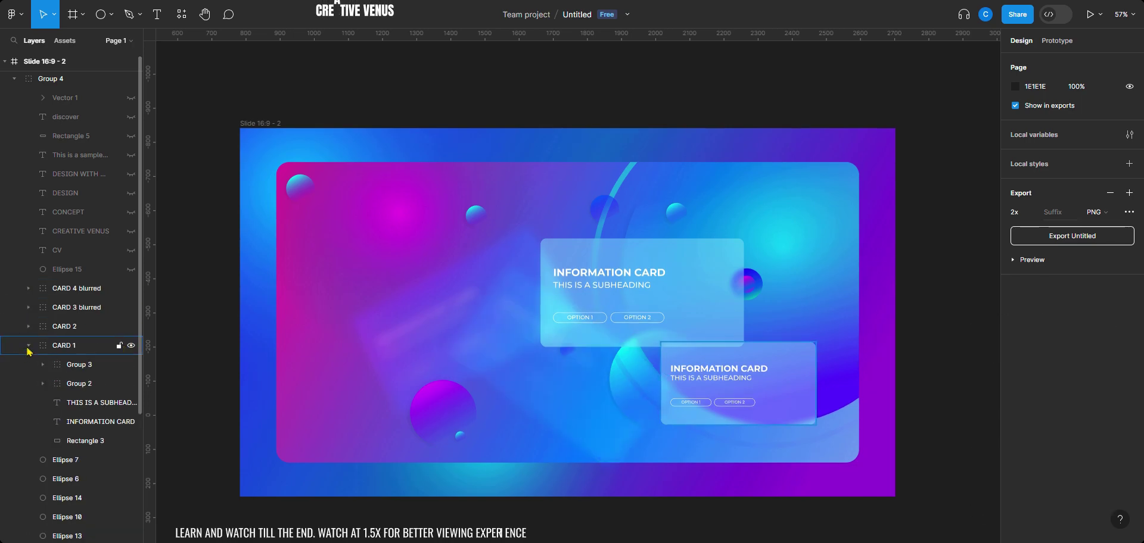
{"action": "left_click", "coordinate": [28, 346]}
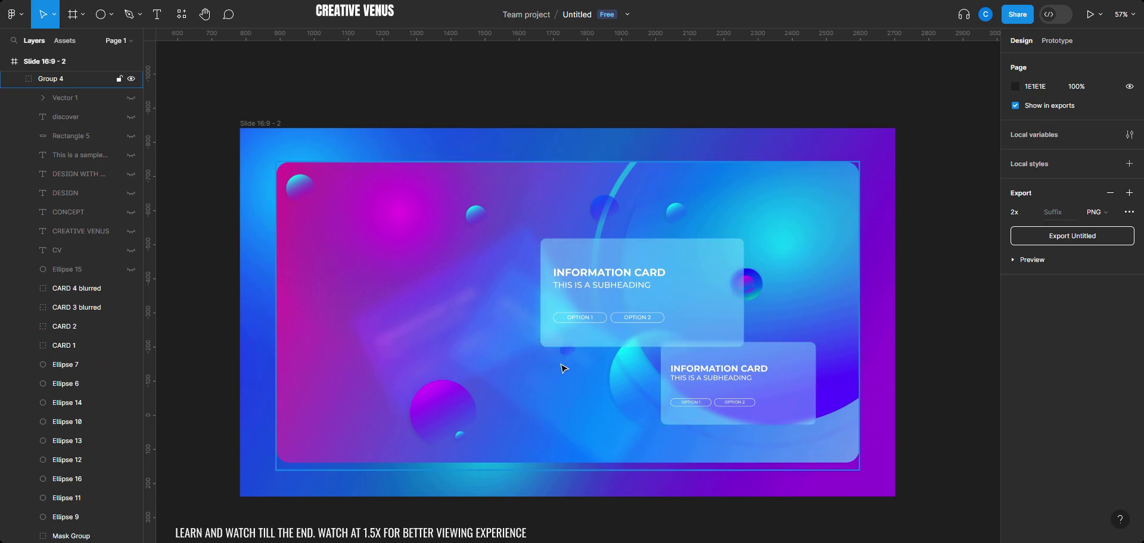
{"action": "left_click", "coordinate": [131, 272]}
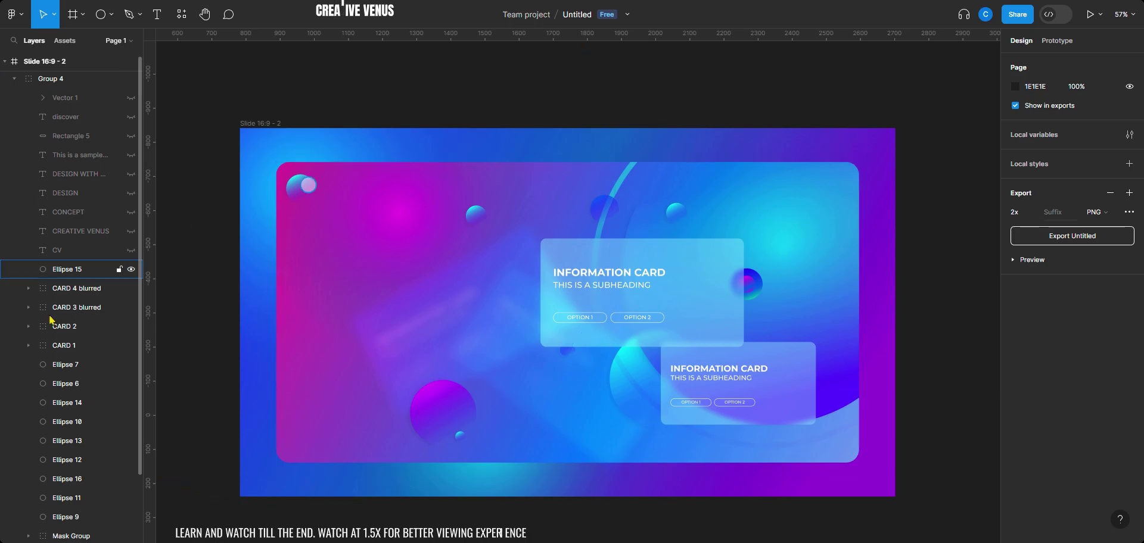
{"action": "left_click", "coordinate": [131, 272]}
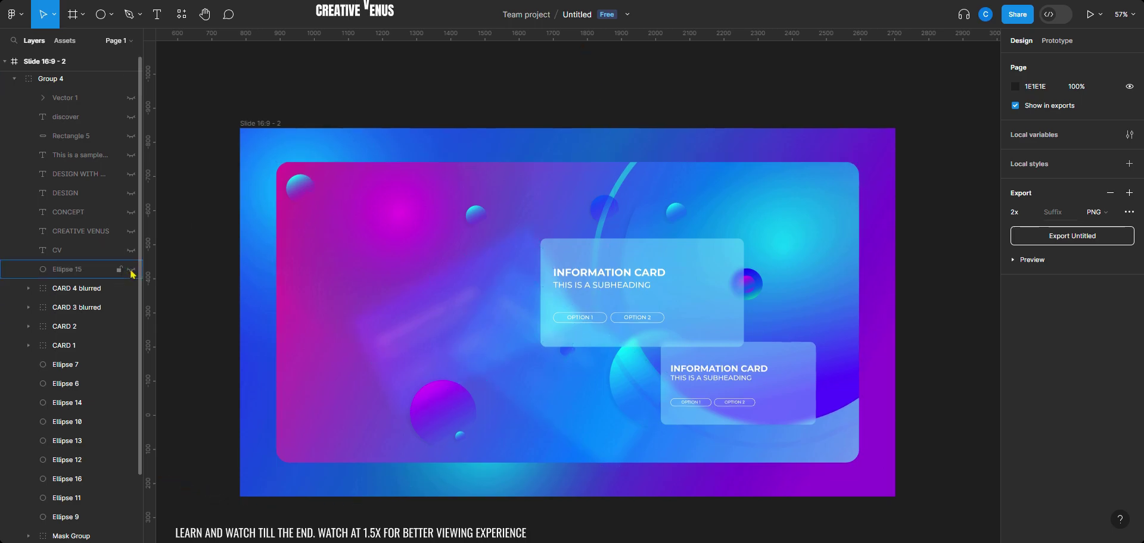
{"action": "scroll", "coordinate": [250, 188], "scroll_direction": "up", "scroll_amount": 5}
{"action": "scroll", "coordinate": [250, 212], "scroll_direction": "up", "scroll_amount": 1}
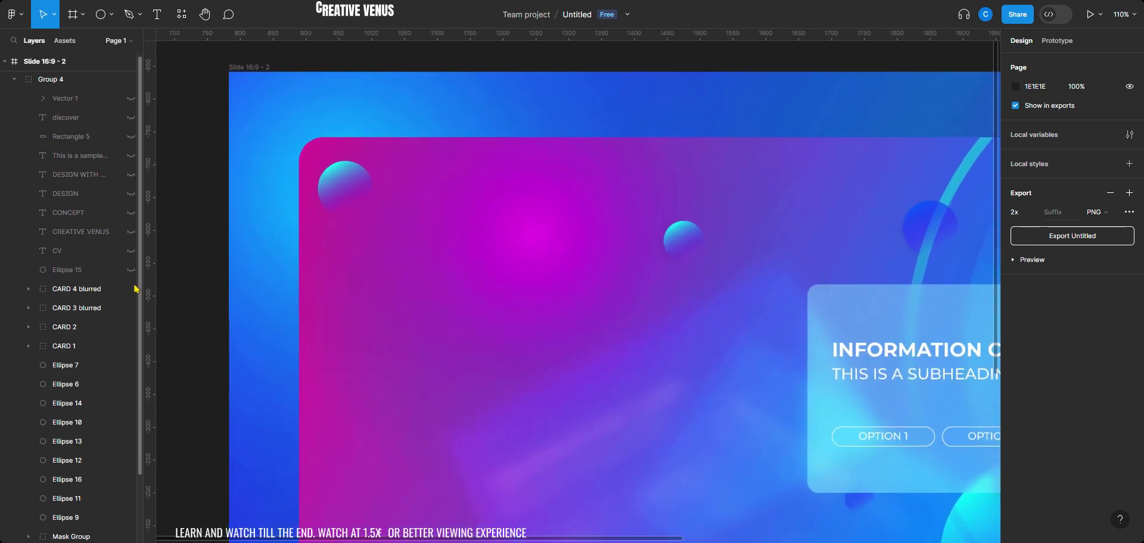
{"action": "left_click", "coordinate": [131, 272]}
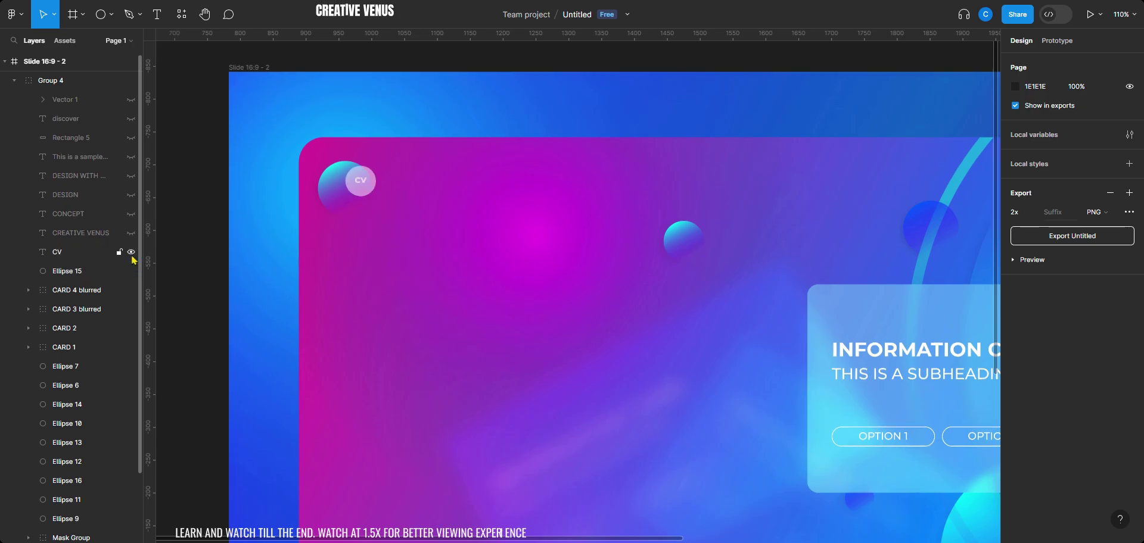
{"action": "left_click", "coordinate": [131, 252]}
- Reveal the CREATIVE VENUS brand text and the CONCEPT and DESIGN headings
{"action": "scroll", "coordinate": [360, 186], "scroll_direction": "up", "scroll_amount": 3}
{"action": "scroll", "coordinate": [360, 186], "scroll_direction": "up", "scroll_amount": 10}
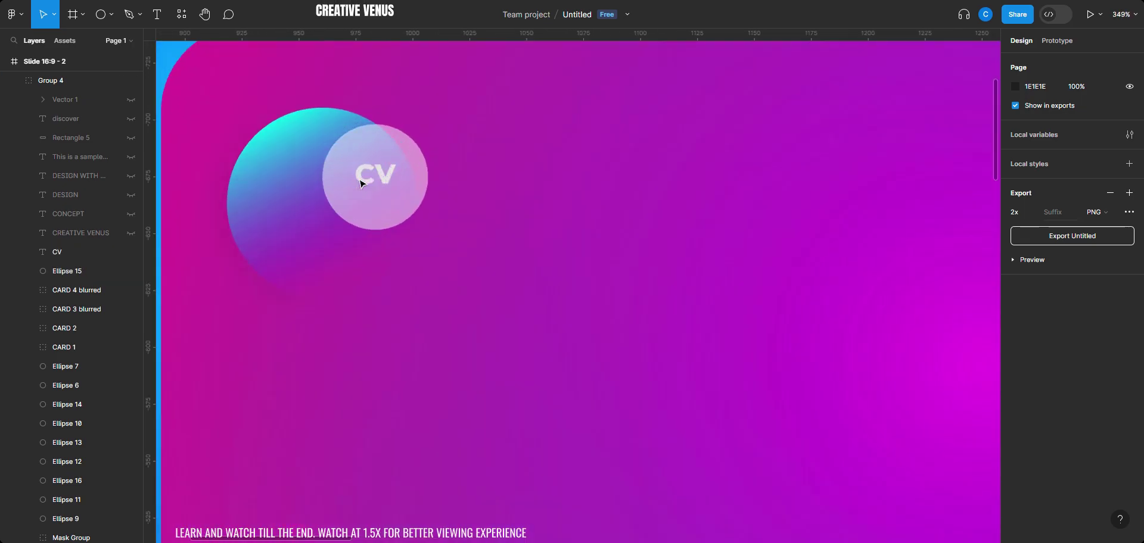
{"action": "left_click", "coordinate": [131, 233]}
{"action": "scroll", "coordinate": [613, 227], "scroll_direction": "down", "scroll_amount": 4}
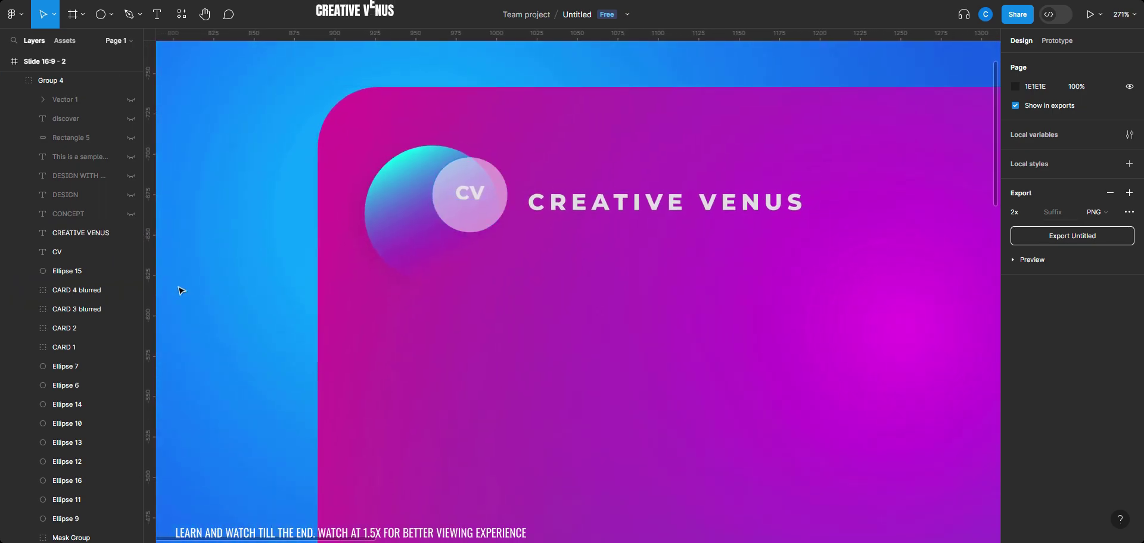
{"action": "left_click", "coordinate": [131, 214]}
{"action": "scroll", "coordinate": [715, 411], "scroll_direction": "down", "scroll_amount": 5}
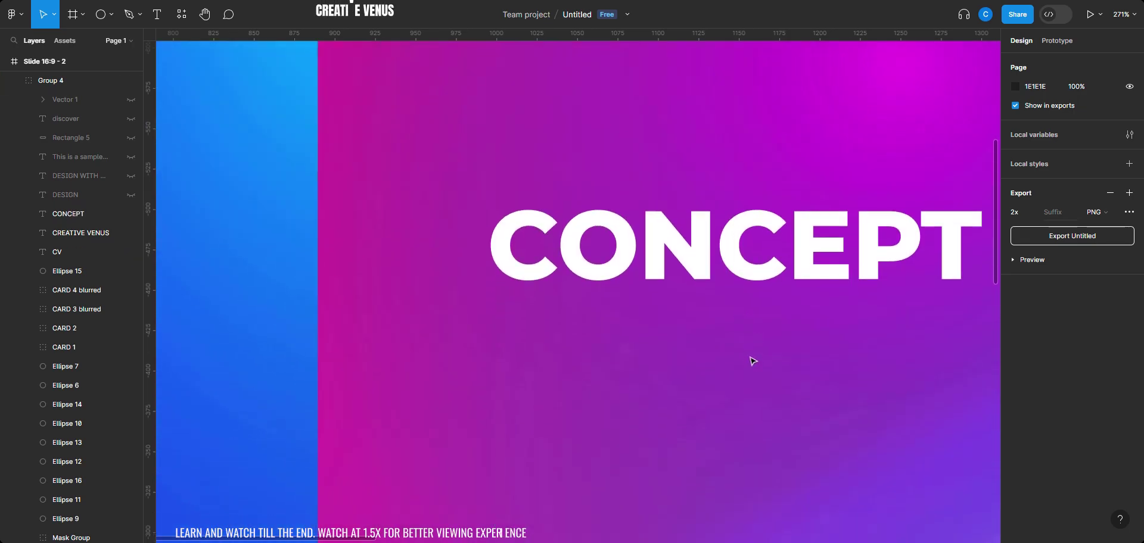
{"action": "scroll", "coordinate": [744, 357], "scroll_direction": "right", "scroll_amount": 2}
{"action": "scroll", "coordinate": [741, 350], "scroll_direction": "right", "scroll_amount": 3}
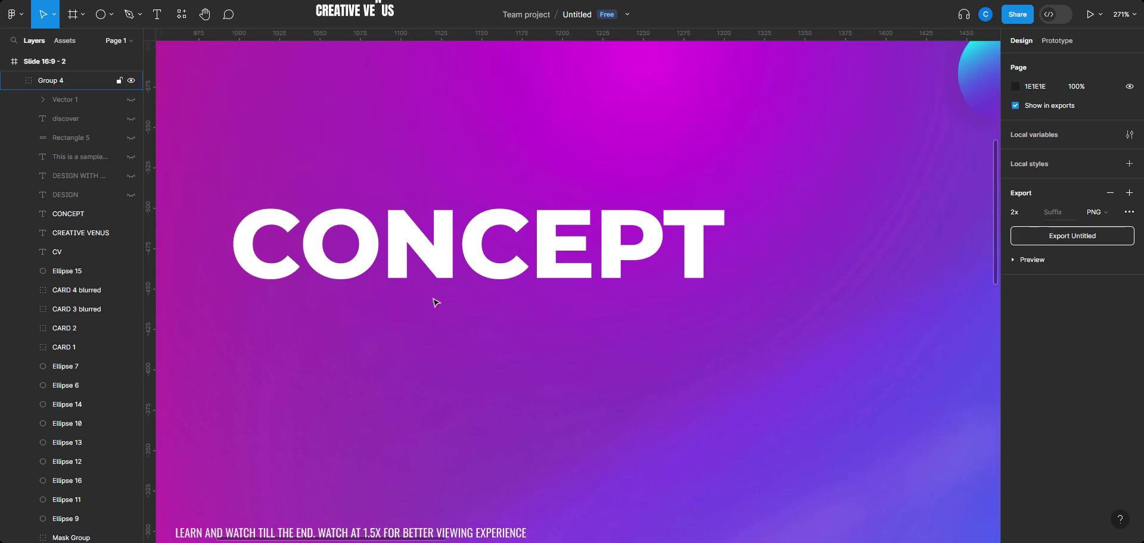
{"action": "left_click", "coordinate": [131, 194]}
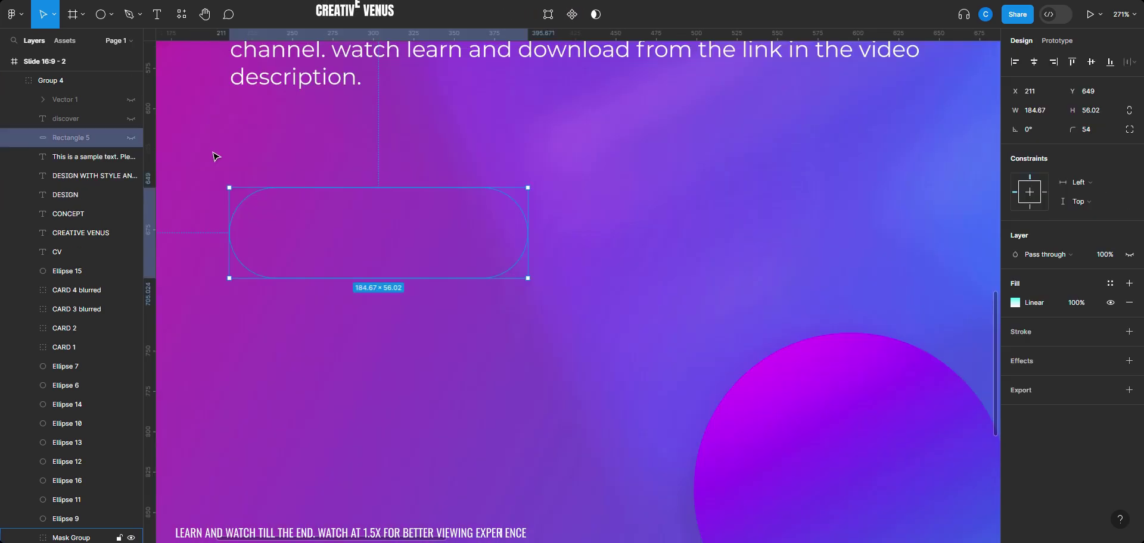
- Show the Rectangle 5 pill and make its cyan gradient run top to bottom
{"action": "left_click", "coordinate": [95, 137]}
{"action": "left_click", "coordinate": [131, 137]}
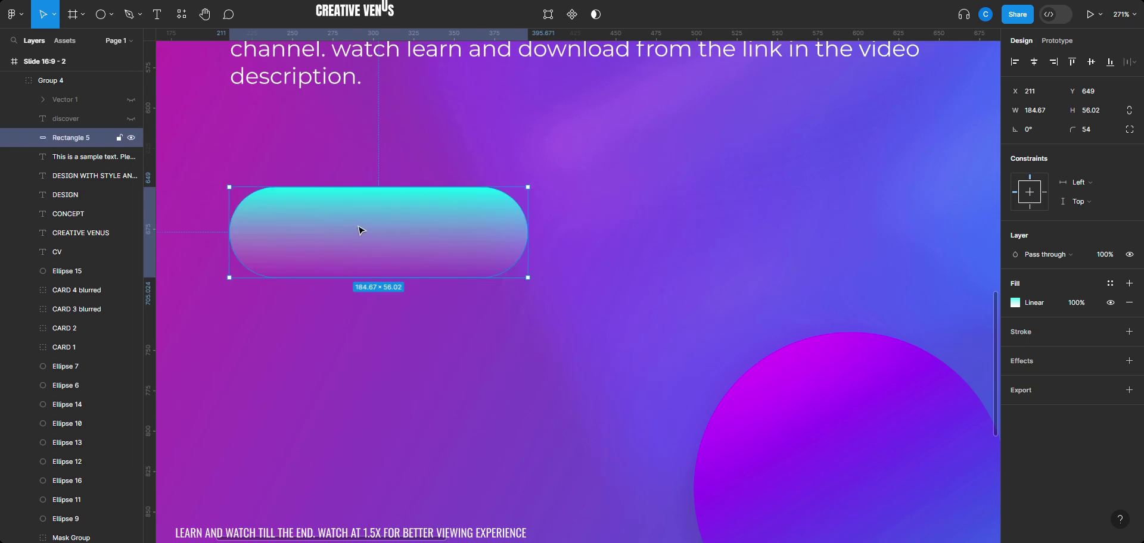
{"action": "left_click", "coordinate": [1015, 303]}
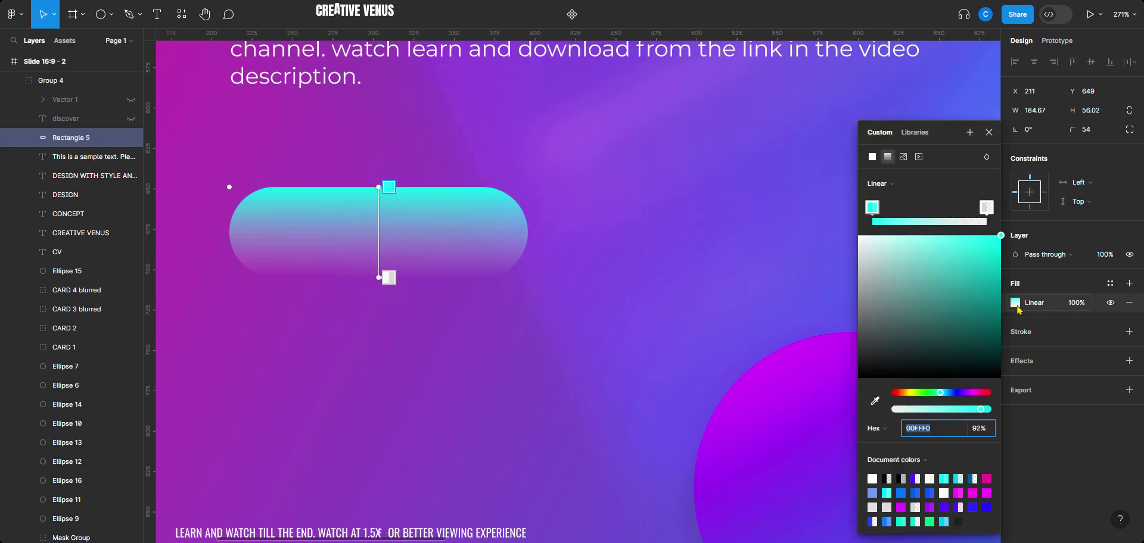
{"action": "left_click", "coordinate": [991, 214]}
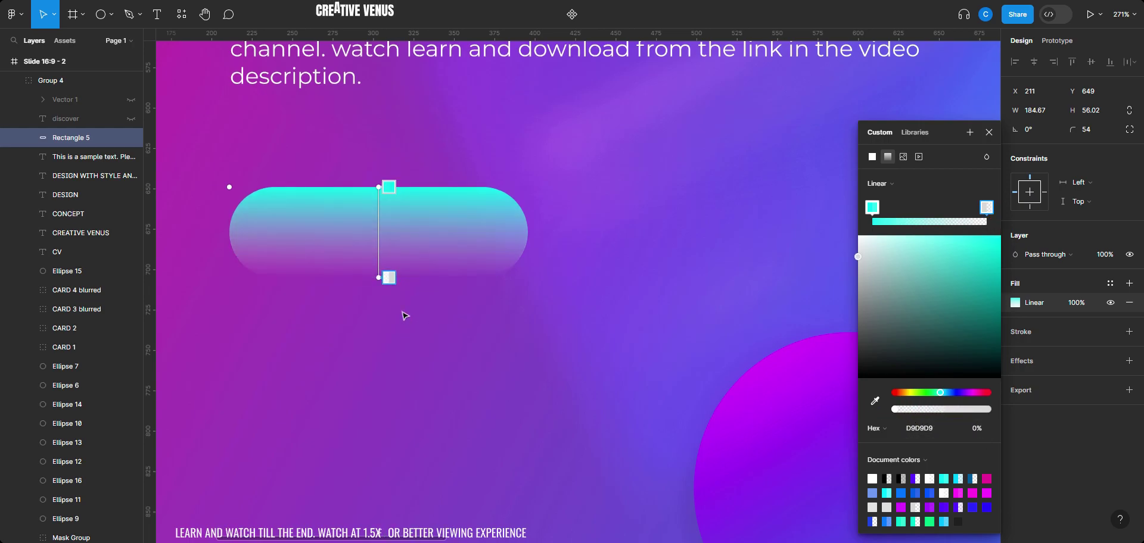
{"action": "left_click_drag", "start_coordinate": [382, 278], "coordinate": [532, 246]}
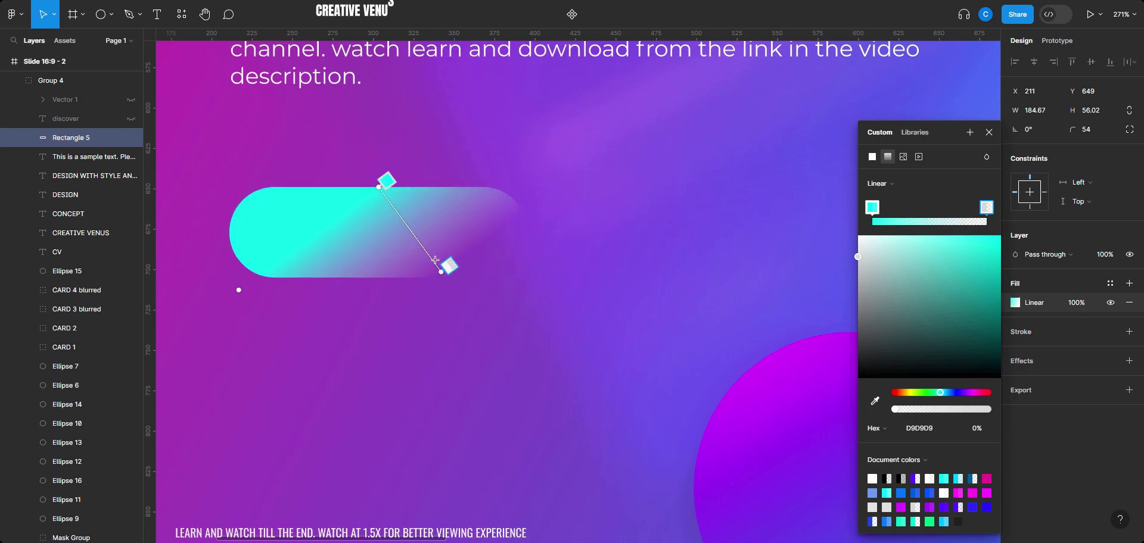
{"action": "left_click_drag", "start_coordinate": [441, 272], "coordinate": [700, 189]}
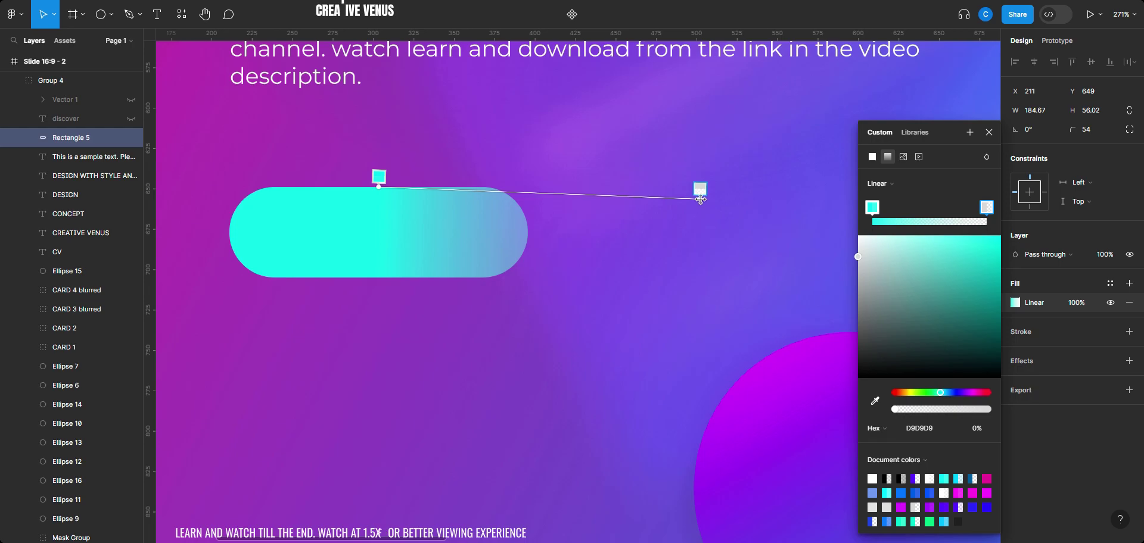
{"action": "key", "text": "ctrl+z"}
{"action": "key", "text": "ctrl+z"}
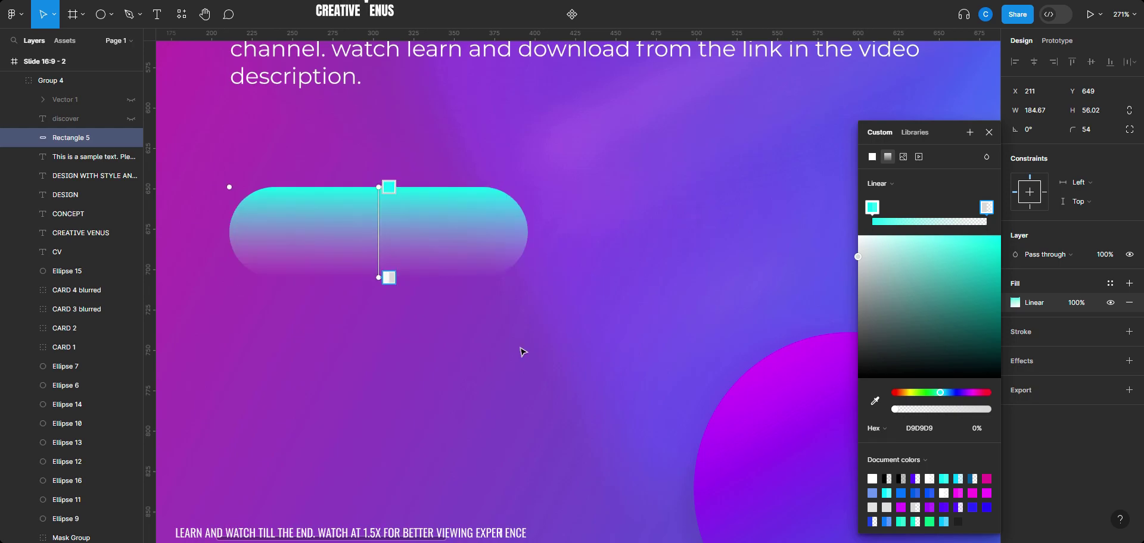
- Show the DISCOVER label and the white Vector 1 arrow chevron on the pill
{"action": "left_click", "coordinate": [131, 119]}
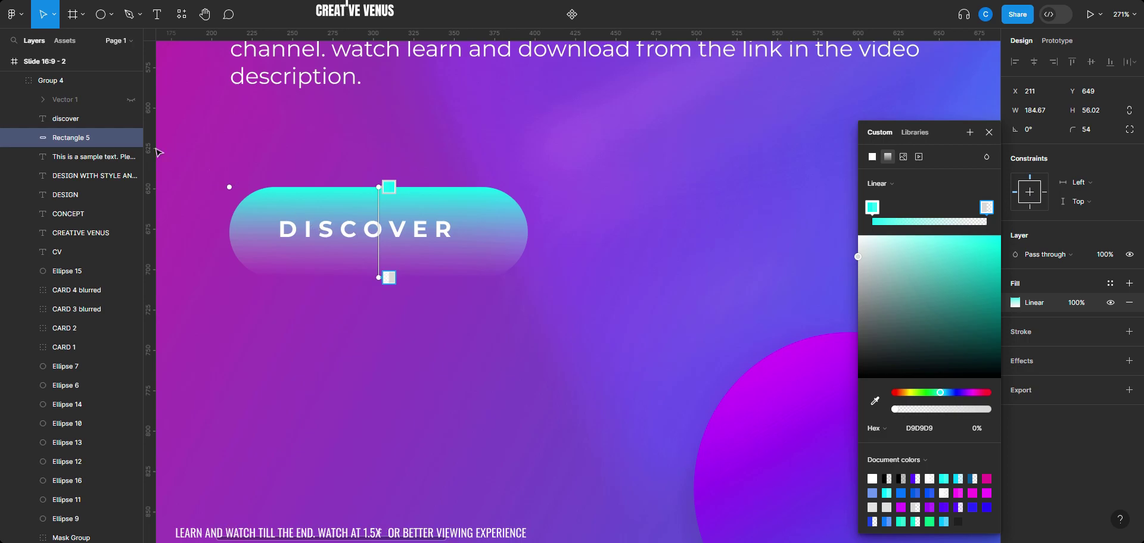
{"action": "left_click", "coordinate": [989, 132]}
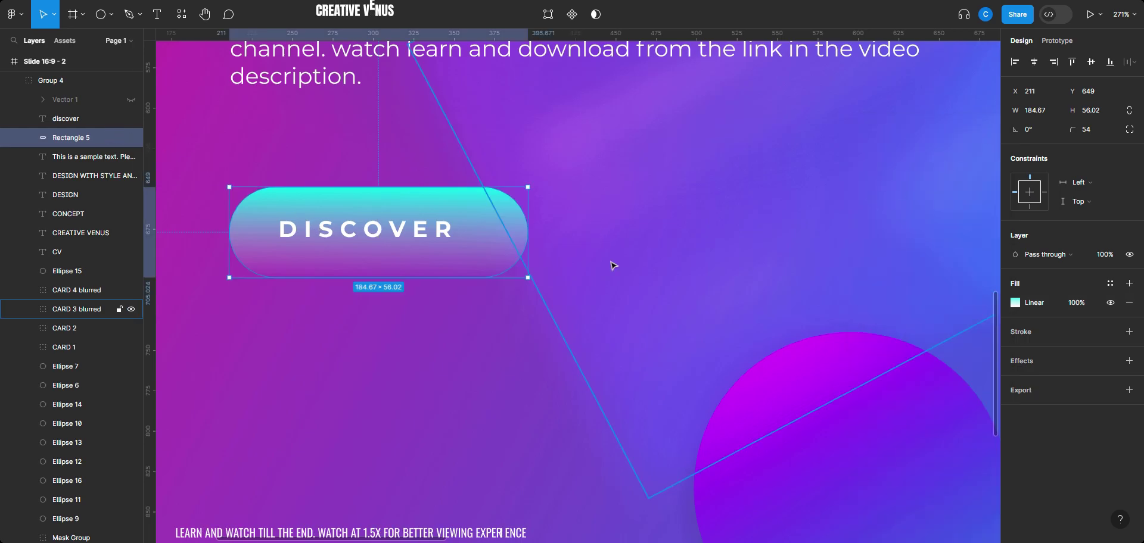
{"action": "left_click", "coordinate": [66, 119]}
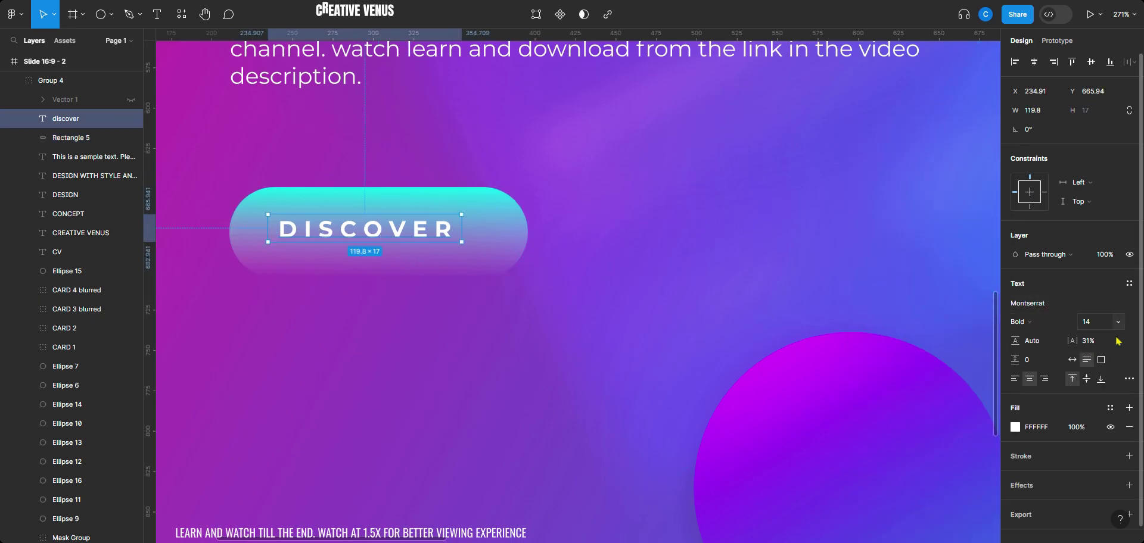
{"action": "left_click_drag", "start_coordinate": [1071, 342], "coordinate": [1071, 342]}
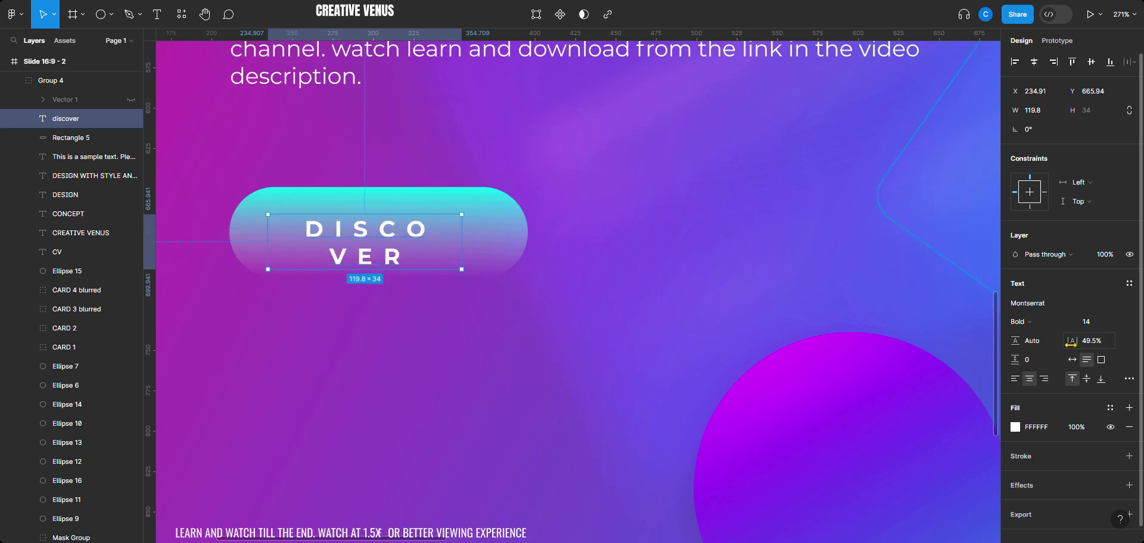
{"action": "key", "text": "ctrl+z"}
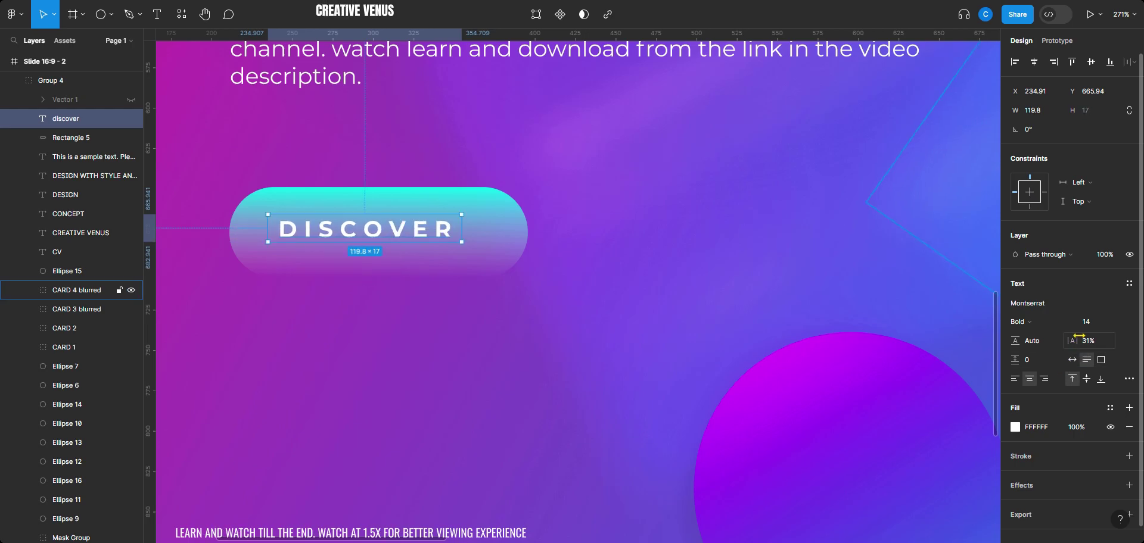
{"action": "left_click", "coordinate": [1015, 427]}
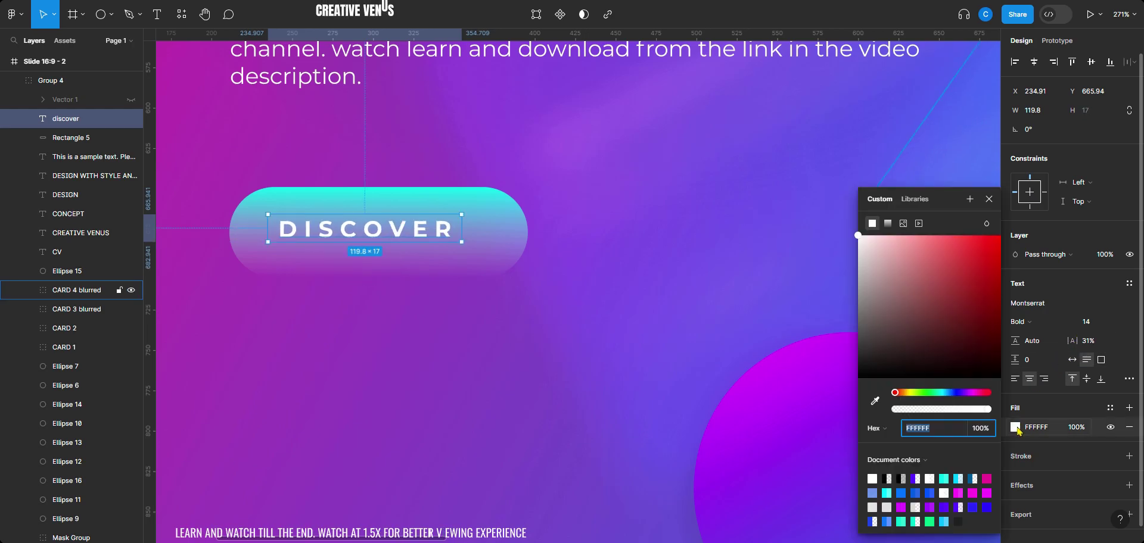
{"action": "left_click", "coordinate": [989, 200]}
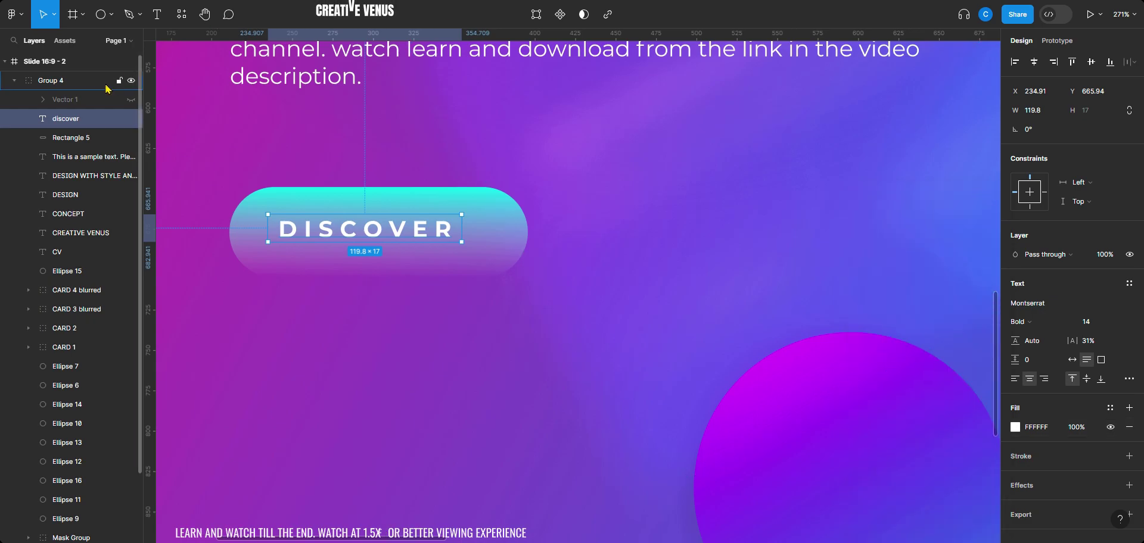
{"action": "left_click", "coordinate": [81, 104]}
{"action": "left_click", "coordinate": [131, 100]}
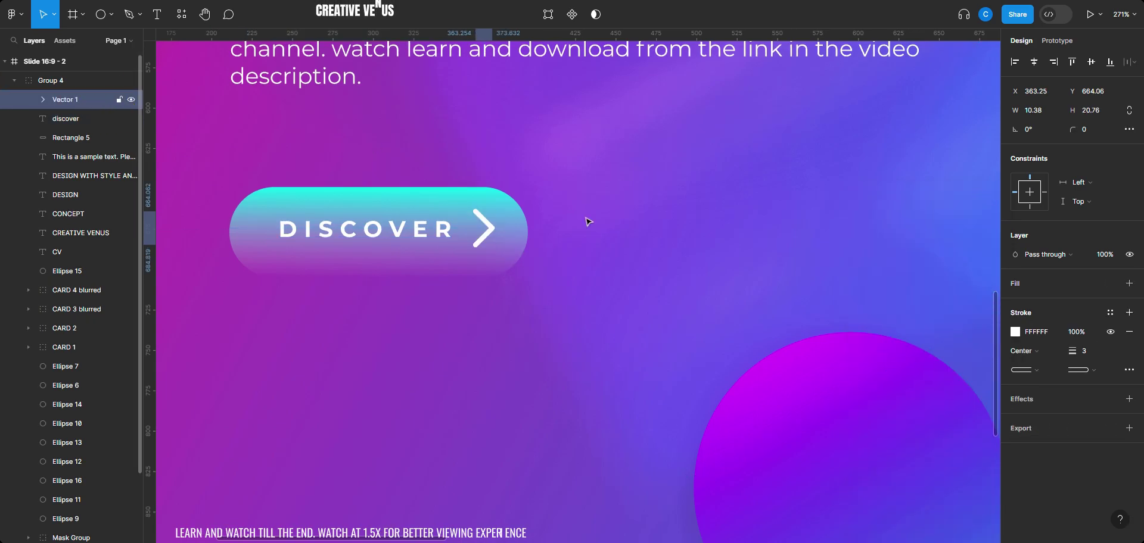
- Draw a three-point chevron path to the right of the DISCOVER button with the Pen tool
{"action": "left_click", "coordinate": [560, 455]}
{"action": "key", "text": "p"}
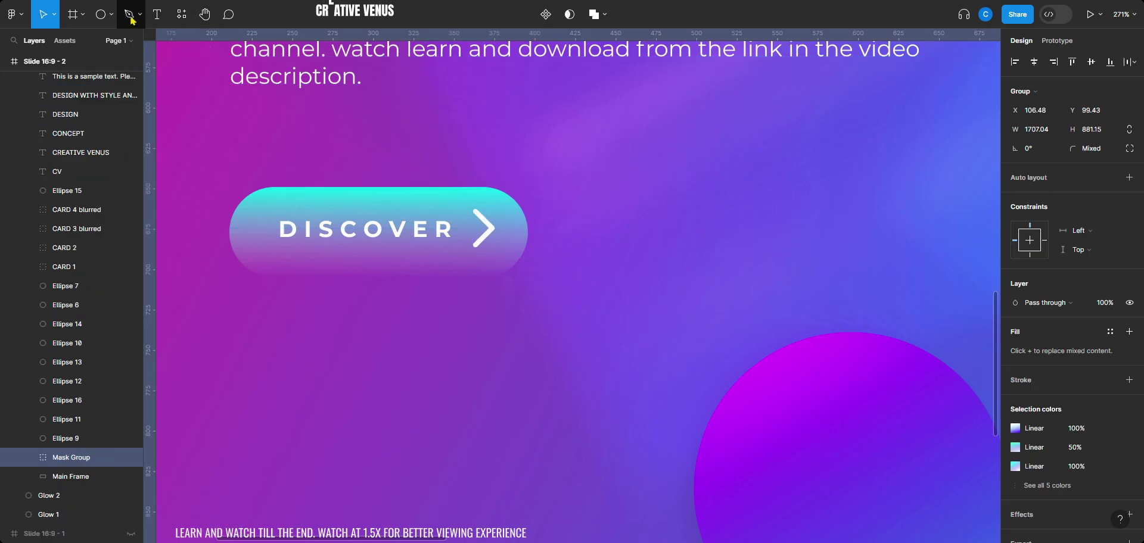
{"action": "left_click", "coordinate": [634, 196]}
{"action": "left_click", "coordinate": [684, 246]}
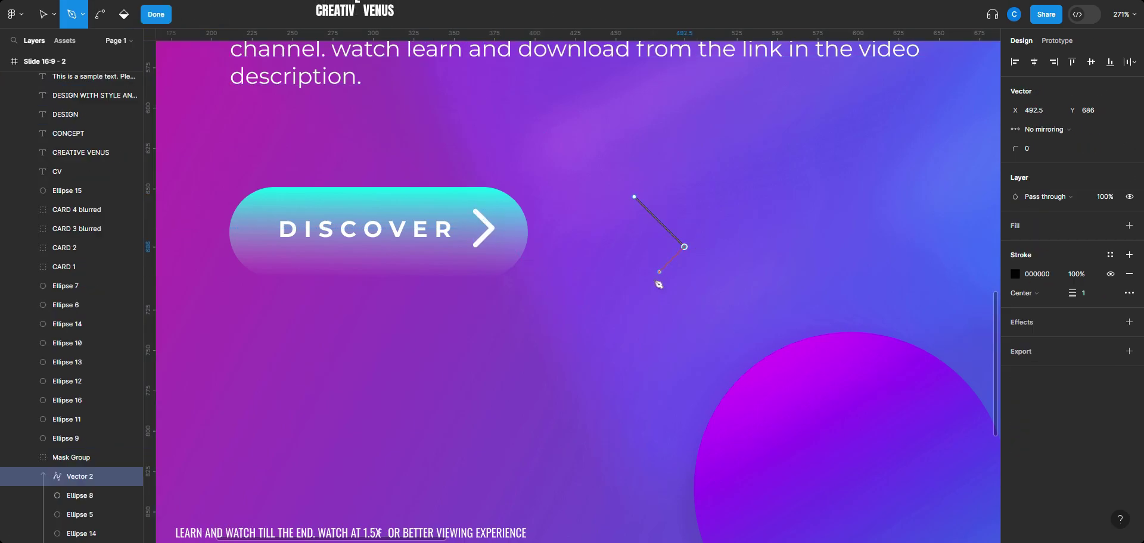
{"action": "left_click", "coordinate": [634, 297]}
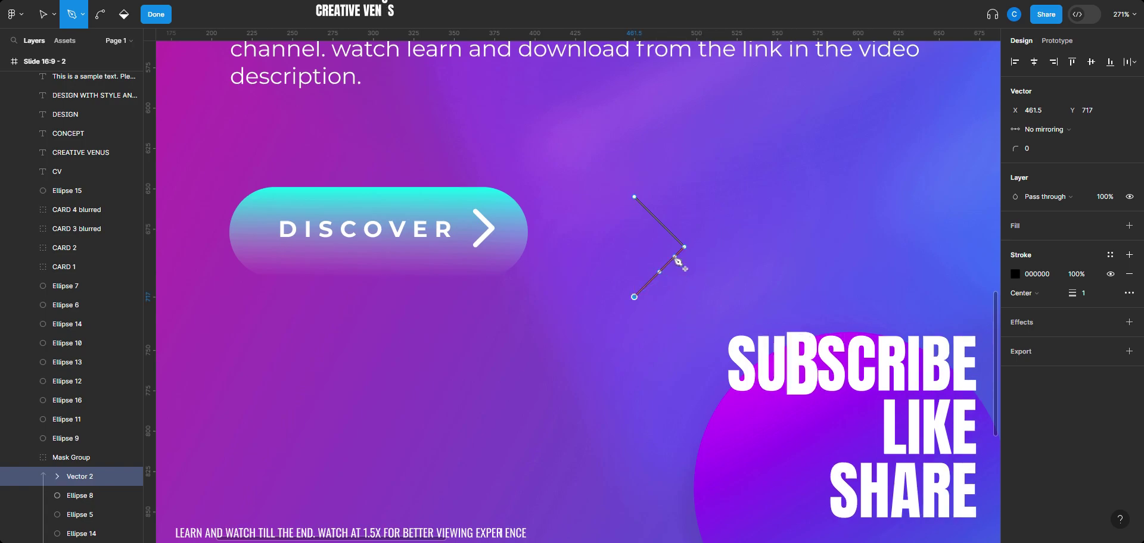
{"action": "scroll", "coordinate": [676, 258], "scroll_direction": "up", "scroll_amount": 5}
{"action": "scroll", "coordinate": [610, 353], "scroll_direction": "up", "scroll_amount": 1}
{"action": "key", "text": "Escape"}
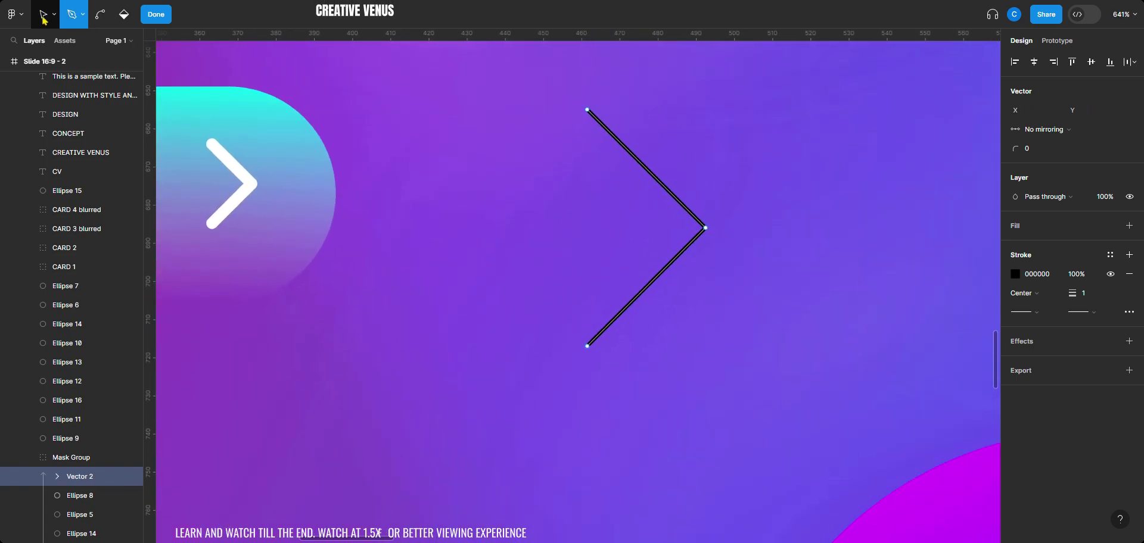
- Select the chevron's points and give its stroke a Round join
{"action": "key", "text": "v"}
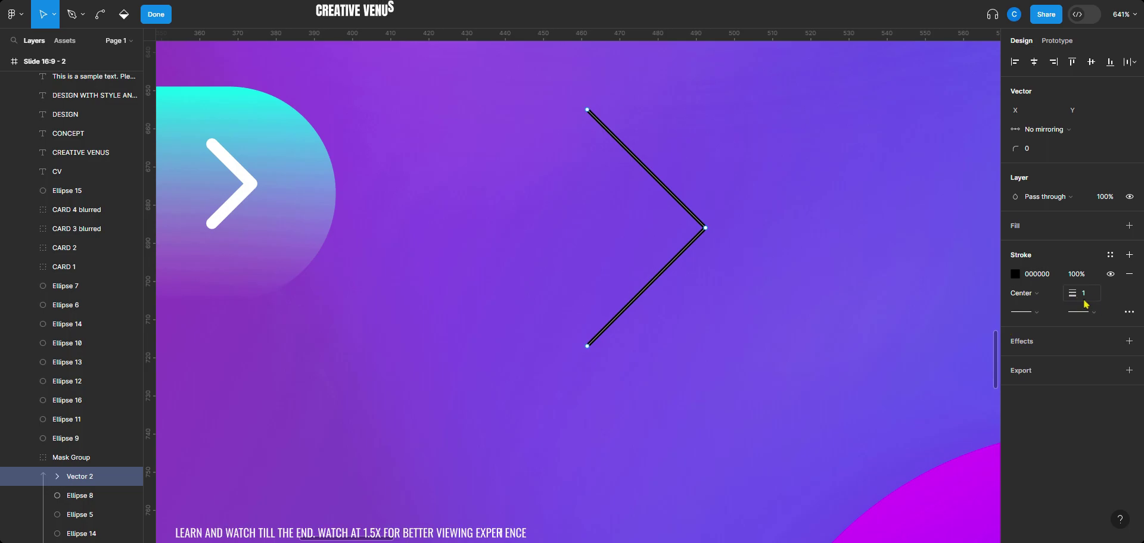
{"action": "left_click", "coordinate": [587, 347]}
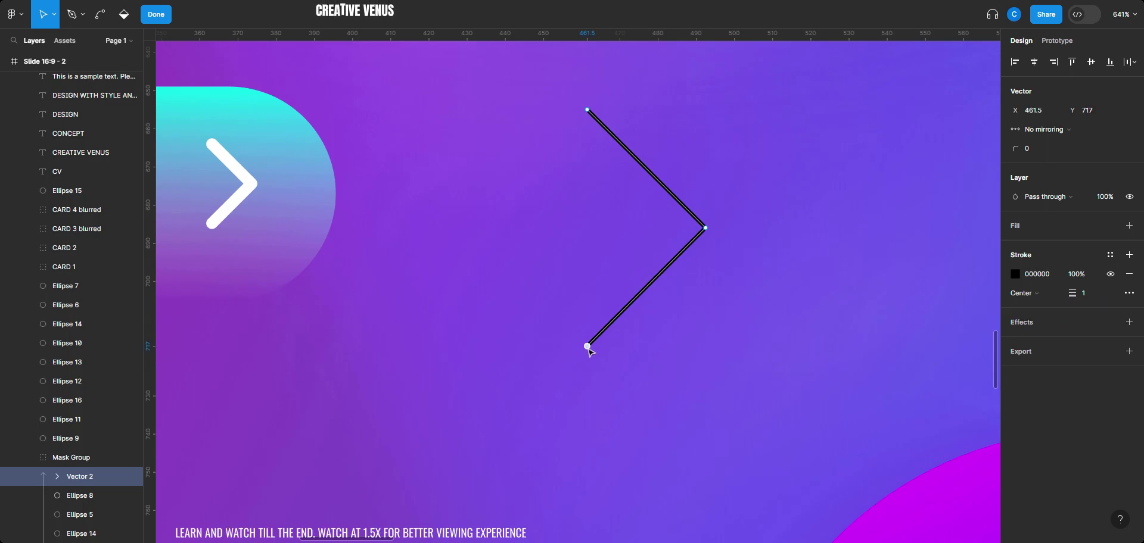
{"action": "left_click", "coordinate": [705, 228], "text": "shift"}
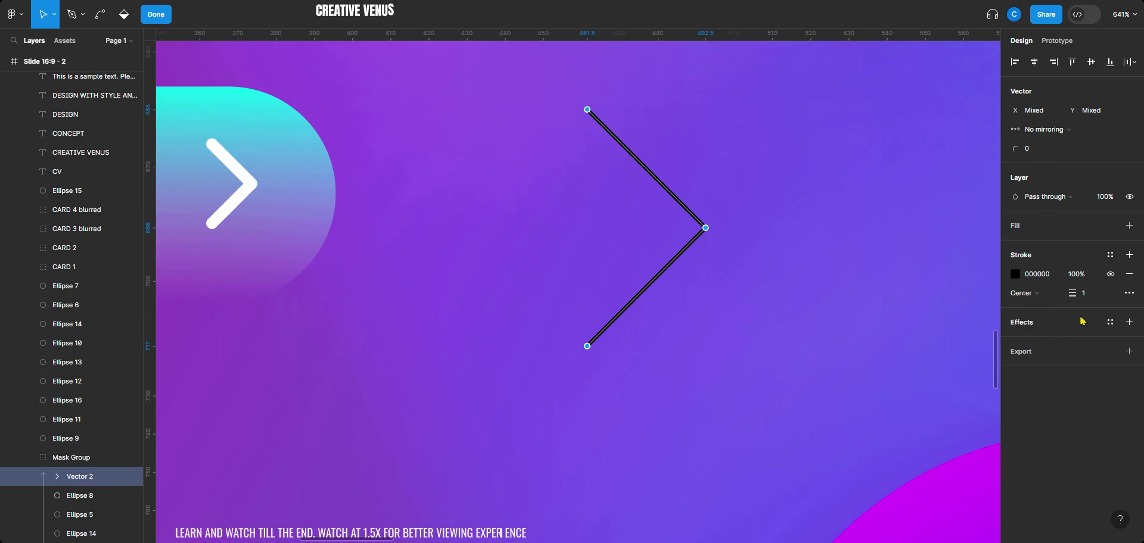
{"action": "left_click", "coordinate": [1130, 293]}
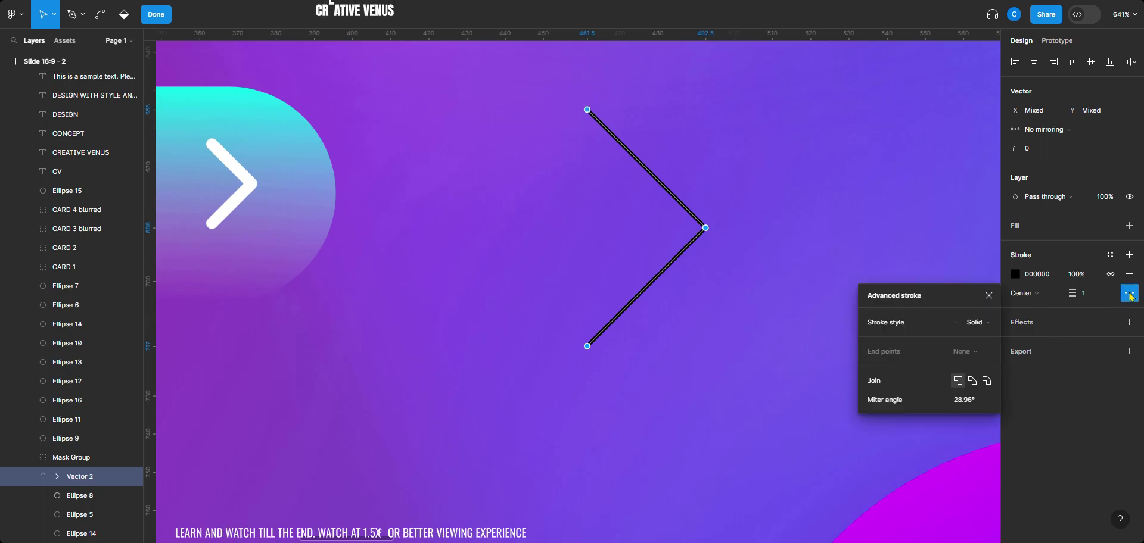
{"action": "left_click", "coordinate": [987, 381]}
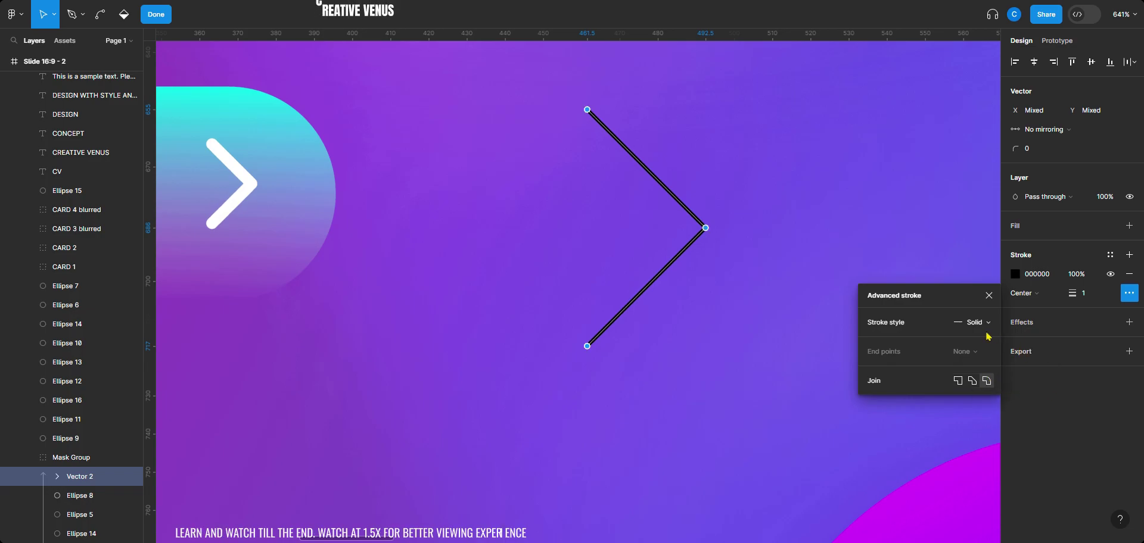
- Give both ends of the chevron round end caps
{"action": "left_click_drag", "start_coordinate": [1071, 294], "coordinate": [1090, 294]}
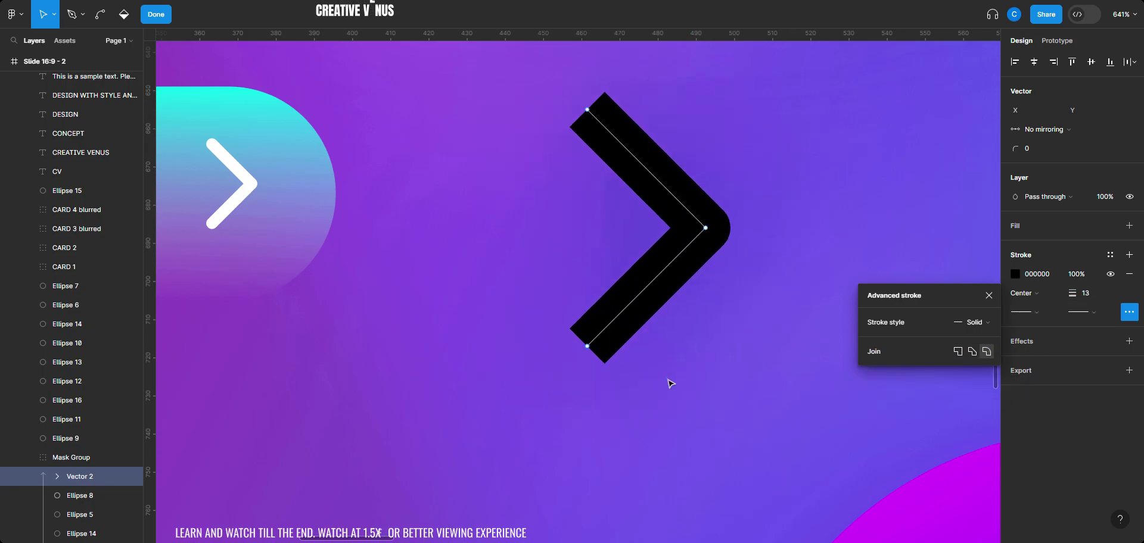
{"action": "left_click", "coordinate": [587, 346]}
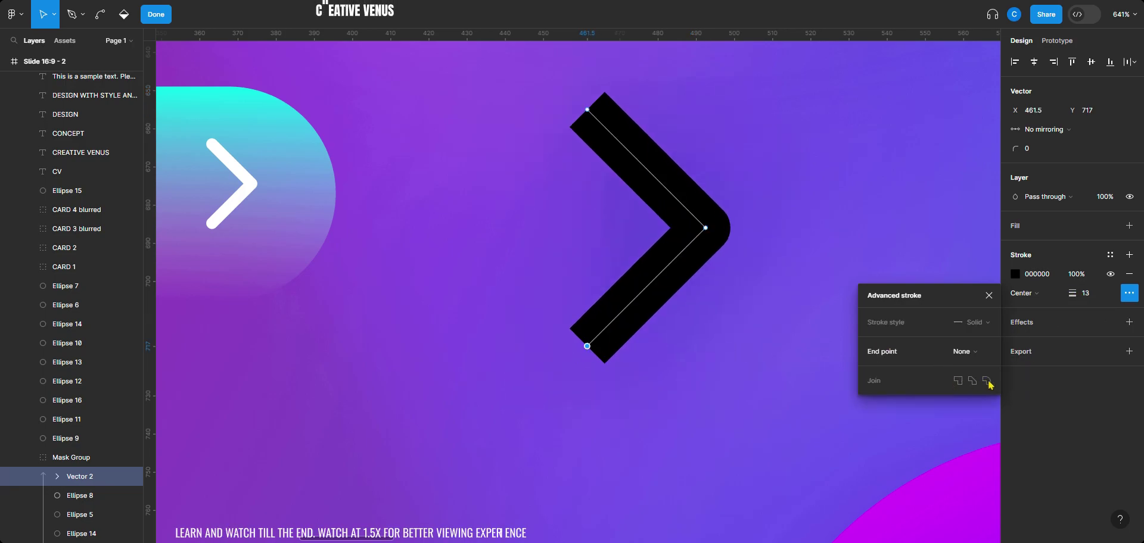
{"action": "left_click", "coordinate": [963, 352]}
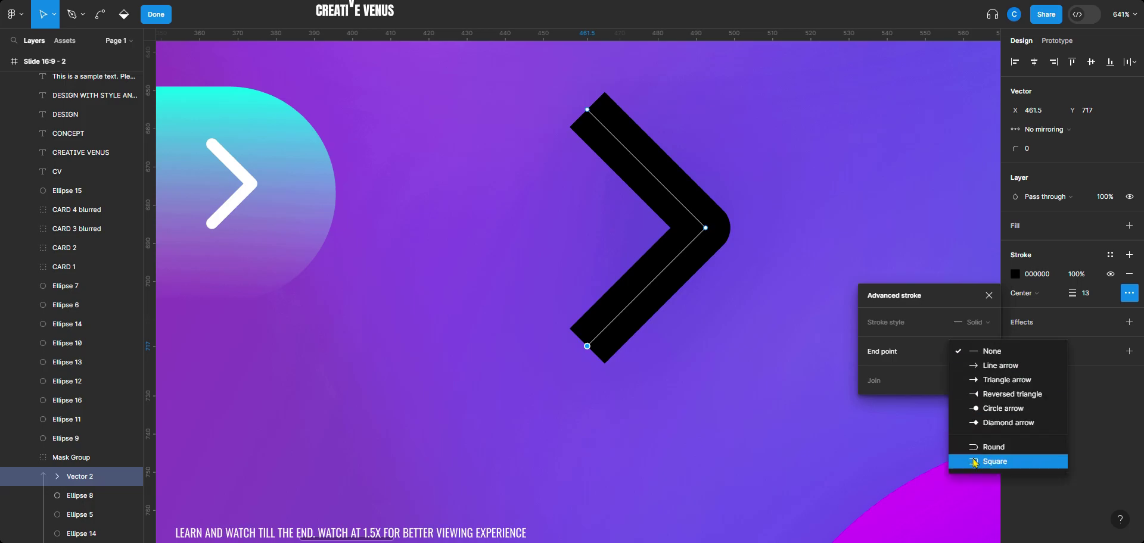
{"action": "left_click", "coordinate": [994, 447]}
{"action": "left_click", "coordinate": [586, 110]}
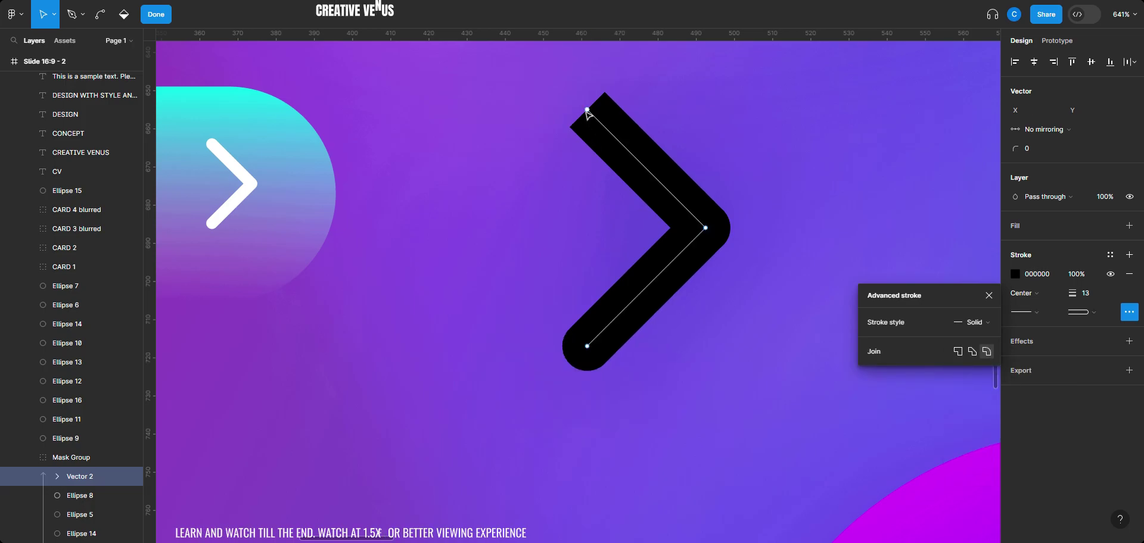
{"action": "left_click", "coordinate": [587, 110]}
{"action": "left_click", "coordinate": [968, 351]}
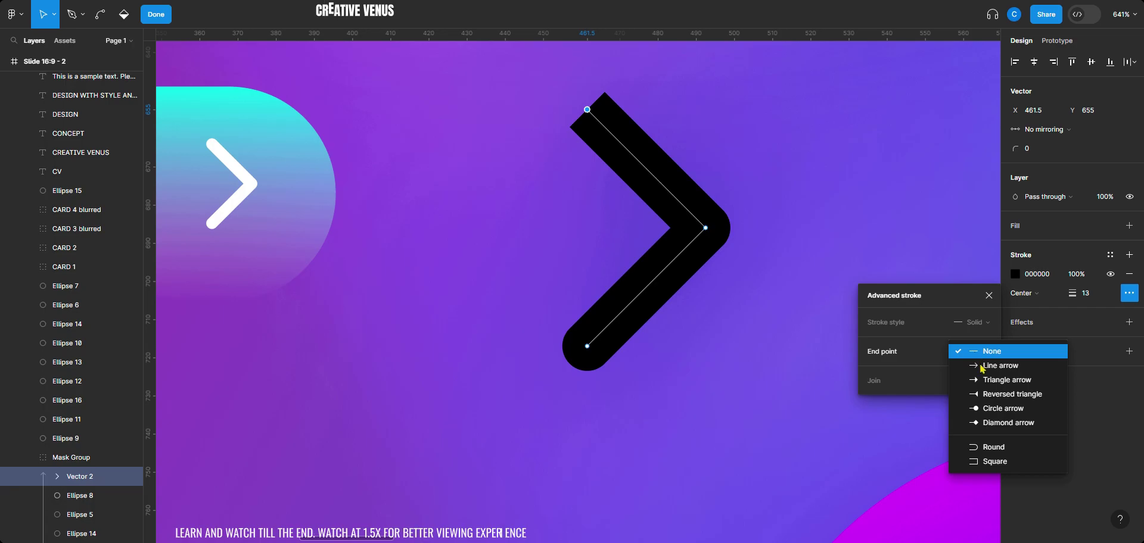
{"action": "left_click", "coordinate": [992, 448]}
{"action": "left_click", "coordinate": [753, 324]}
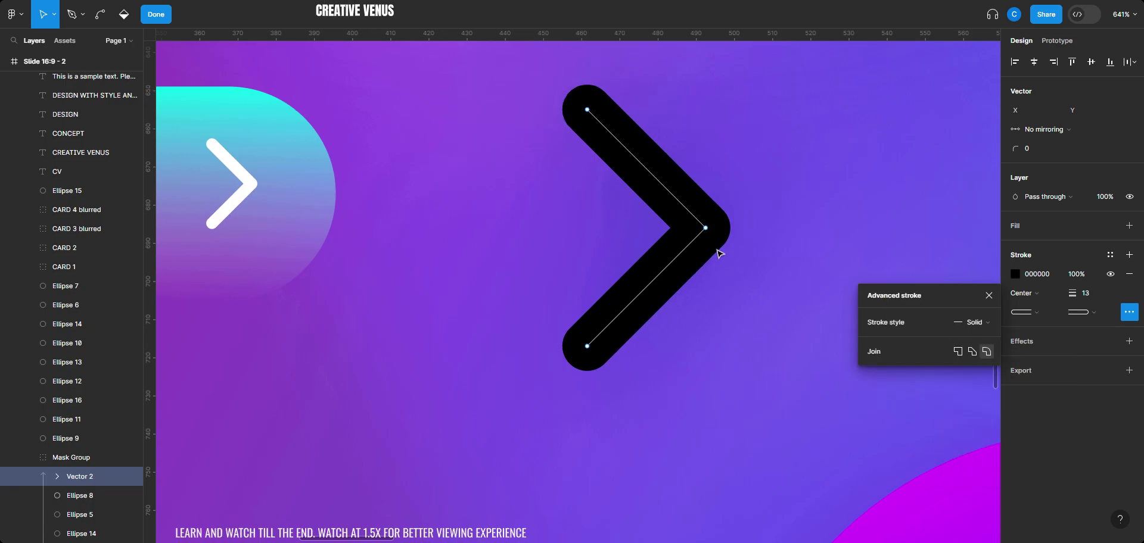
- Set the chevron's stroke weight to 4 and its colour to FFFFFF
{"action": "left_click_drag", "start_coordinate": [1070, 294], "coordinate": [1070, 294]}
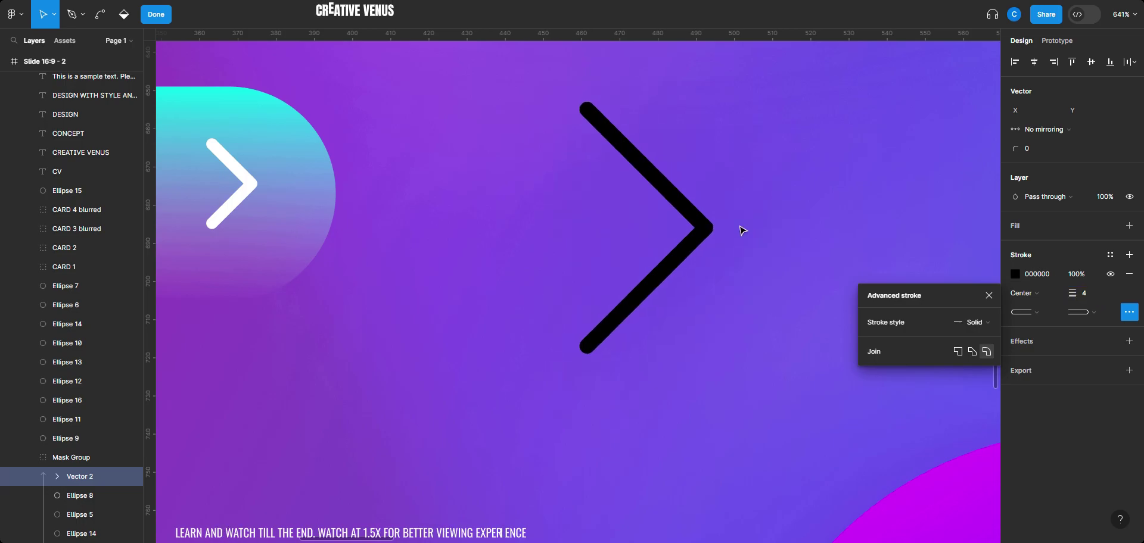
{"action": "left_click", "coordinate": [1014, 275]}
{"action": "type", "text": "ffffff"}
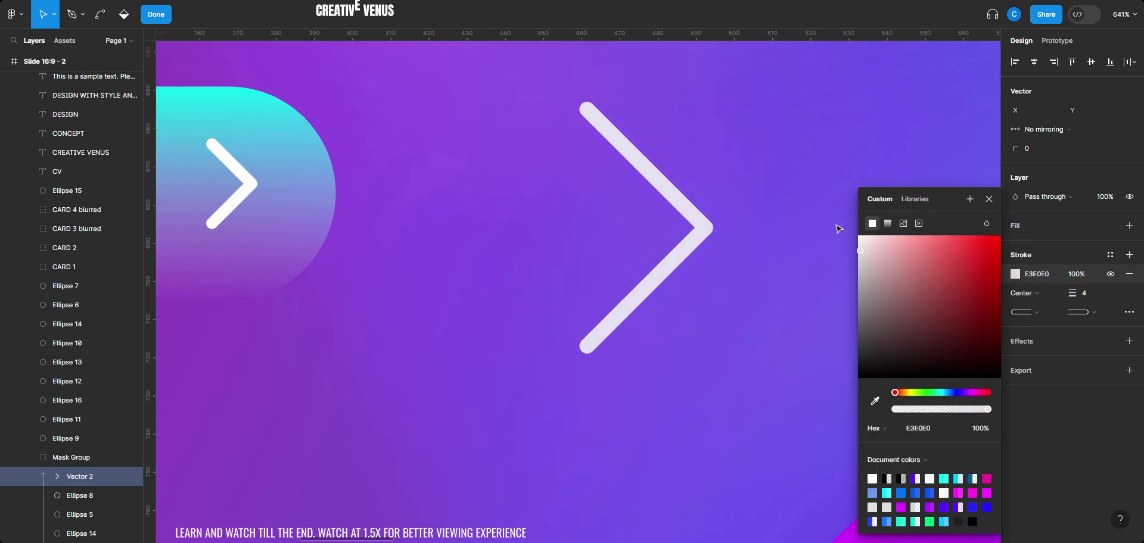
{"action": "key", "text": "Return"}
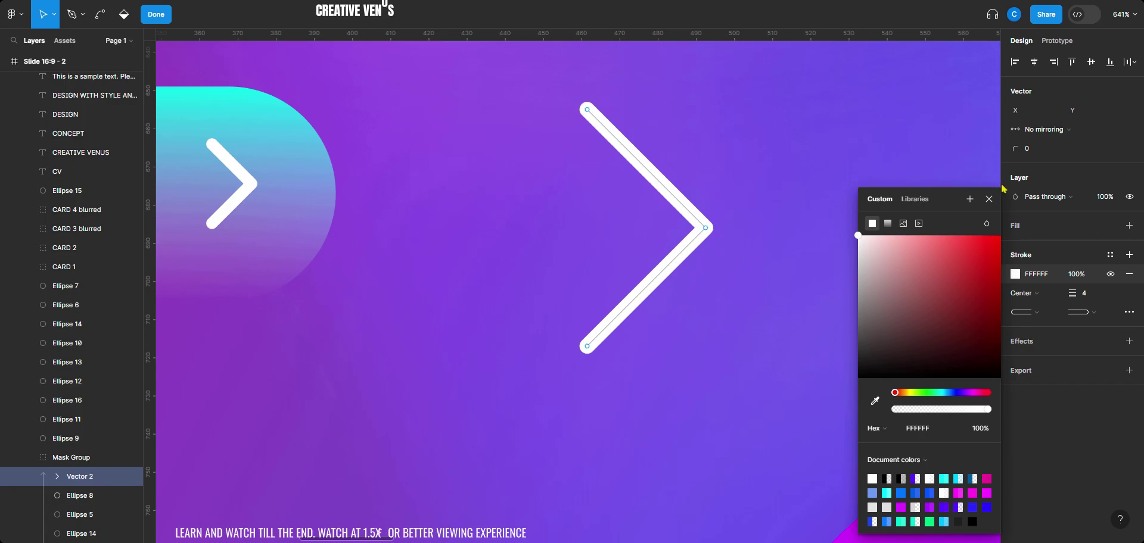
{"action": "left_click", "coordinate": [989, 199]}
{"action": "key", "text": "ctrl"}
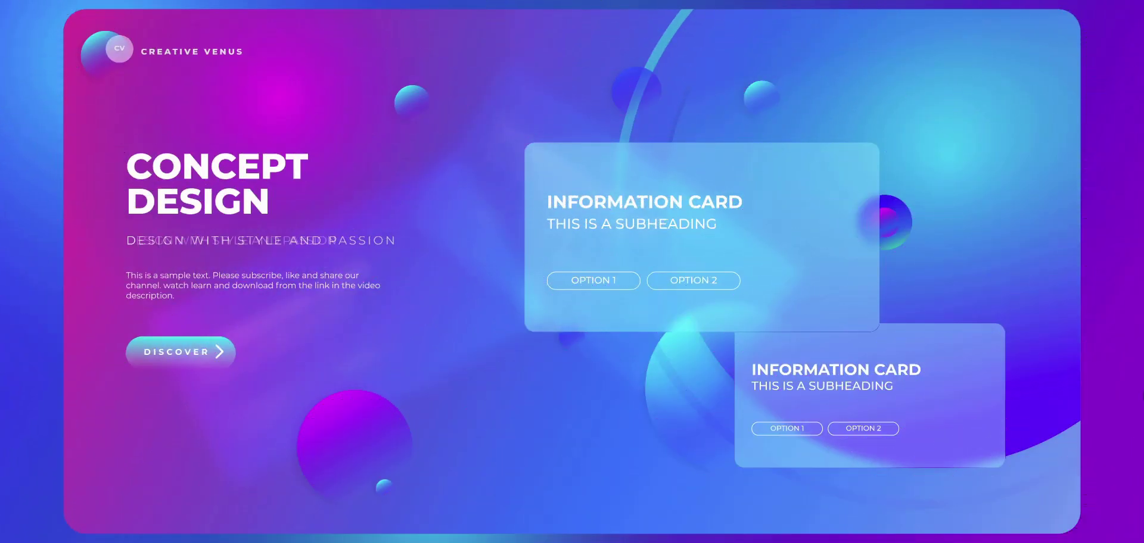